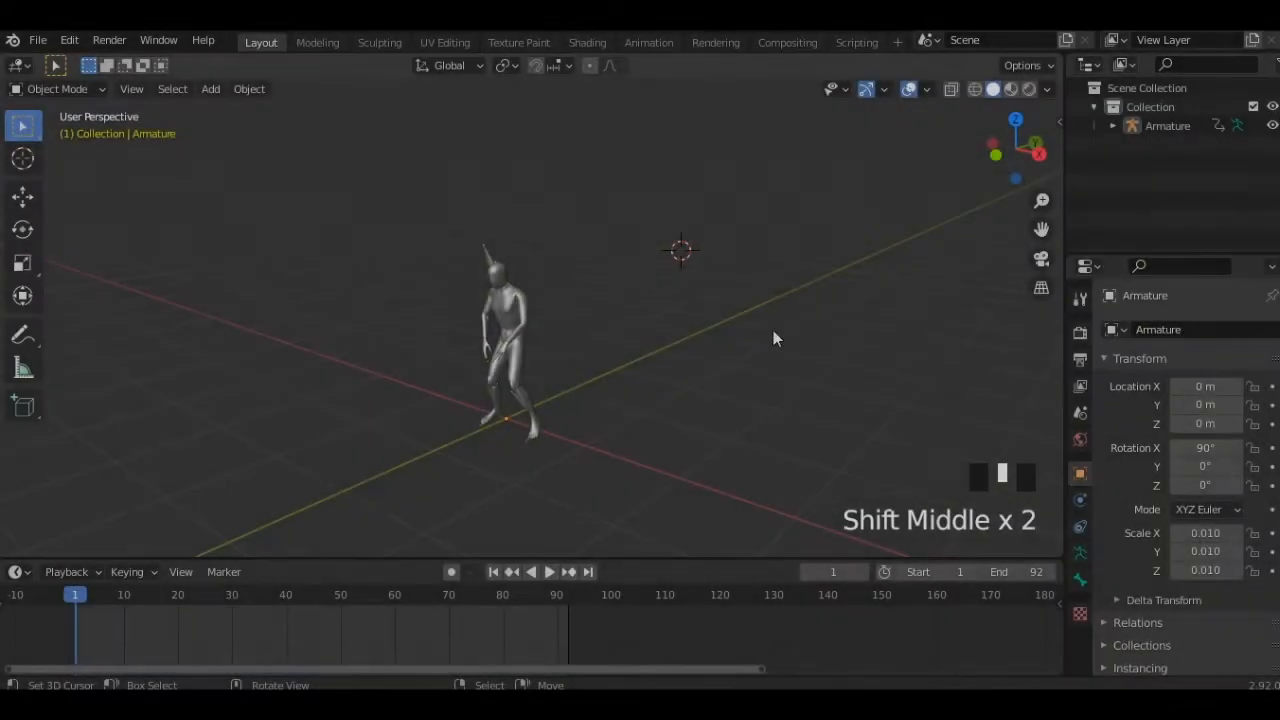
Snap the 3D cursor to the world origin and set the armature's origin to the 3D cursor
middle_click_drag(773, 330, 786, 294)
key("shift+s")
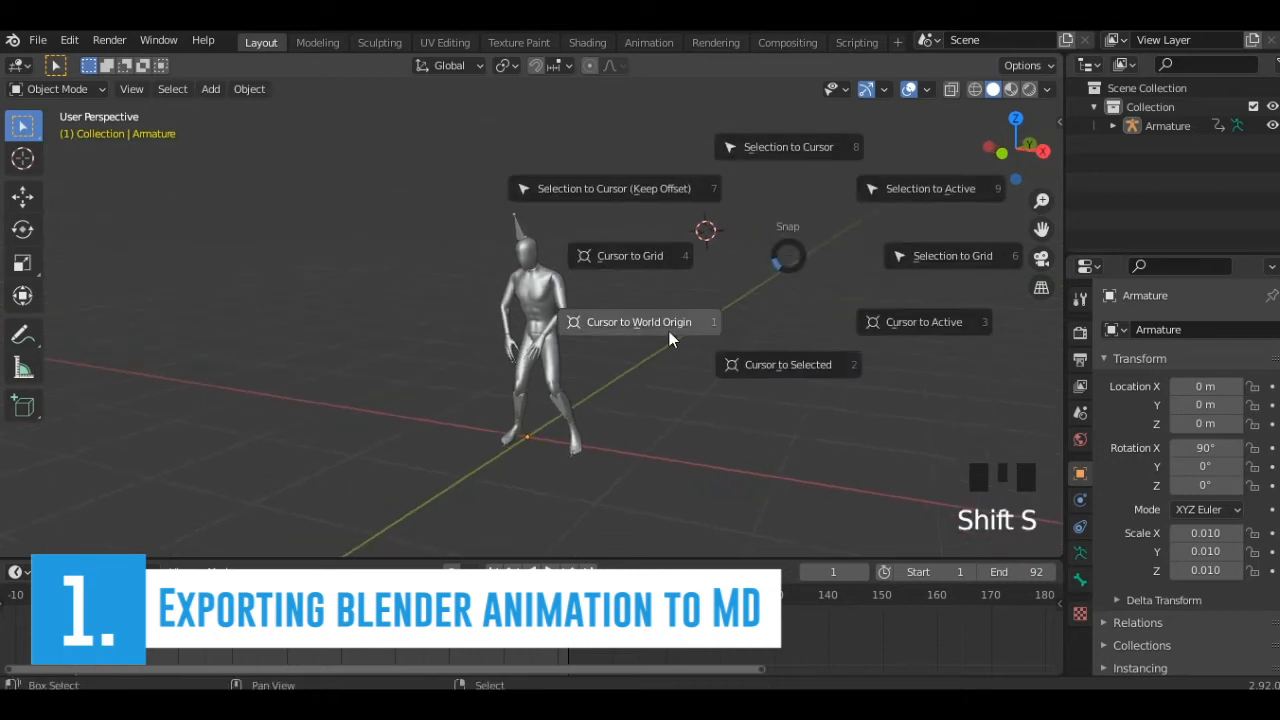
left_click(669, 331)
right_click(515, 246)
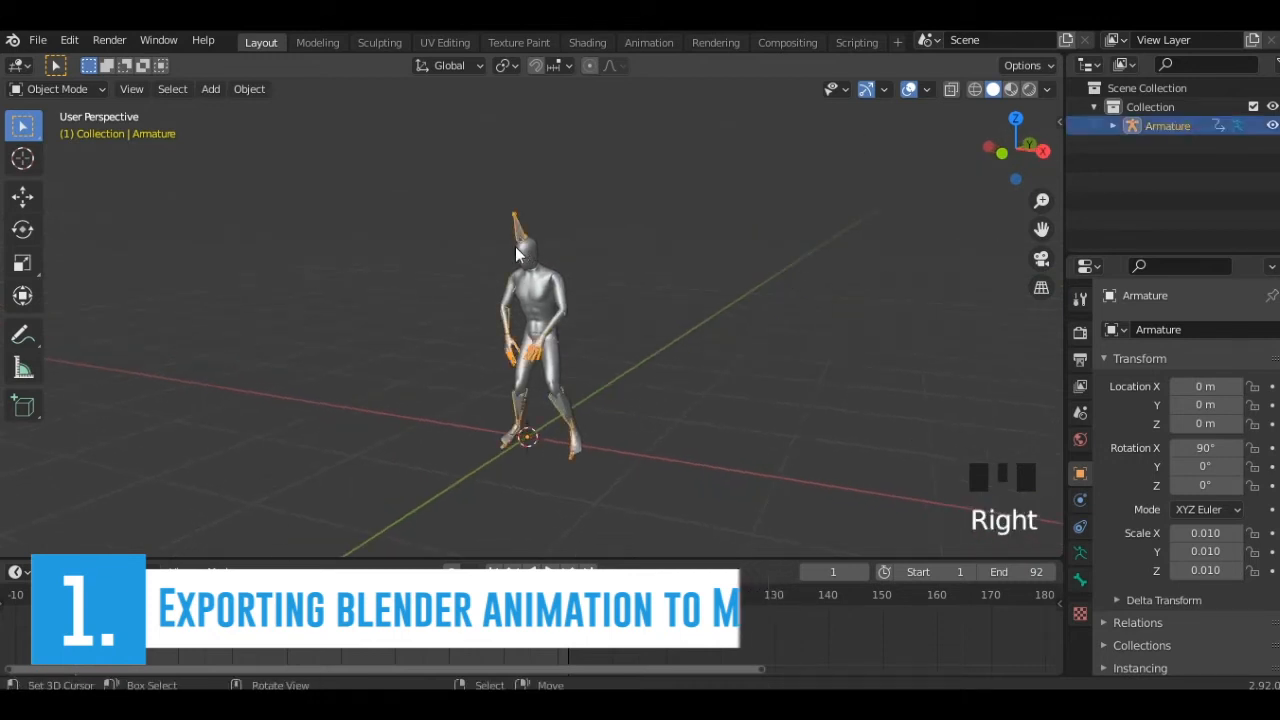
left_click(250, 89)
mouse_move(278, 129)
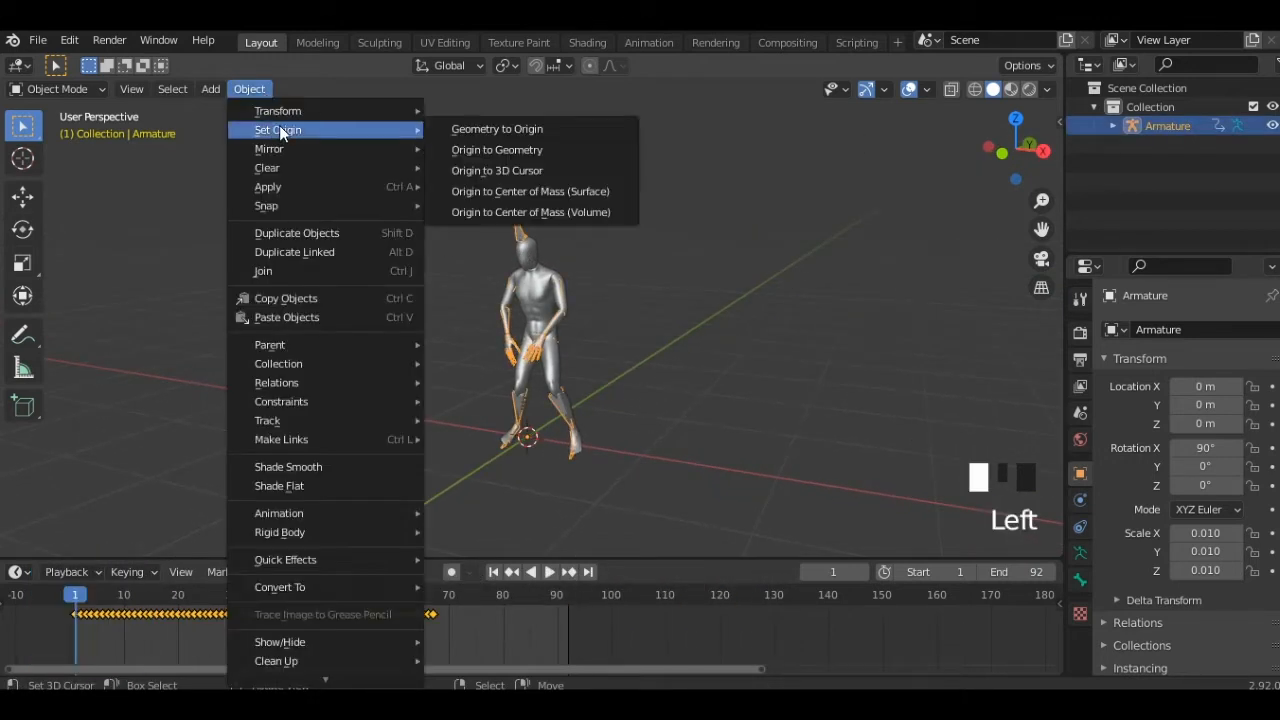
left_click(529, 169)
Play back the animation and shift all armature keyframes later to start at about frame 25, then return to frame 1
middle_click_drag(621, 294, 659, 296)
key("space")
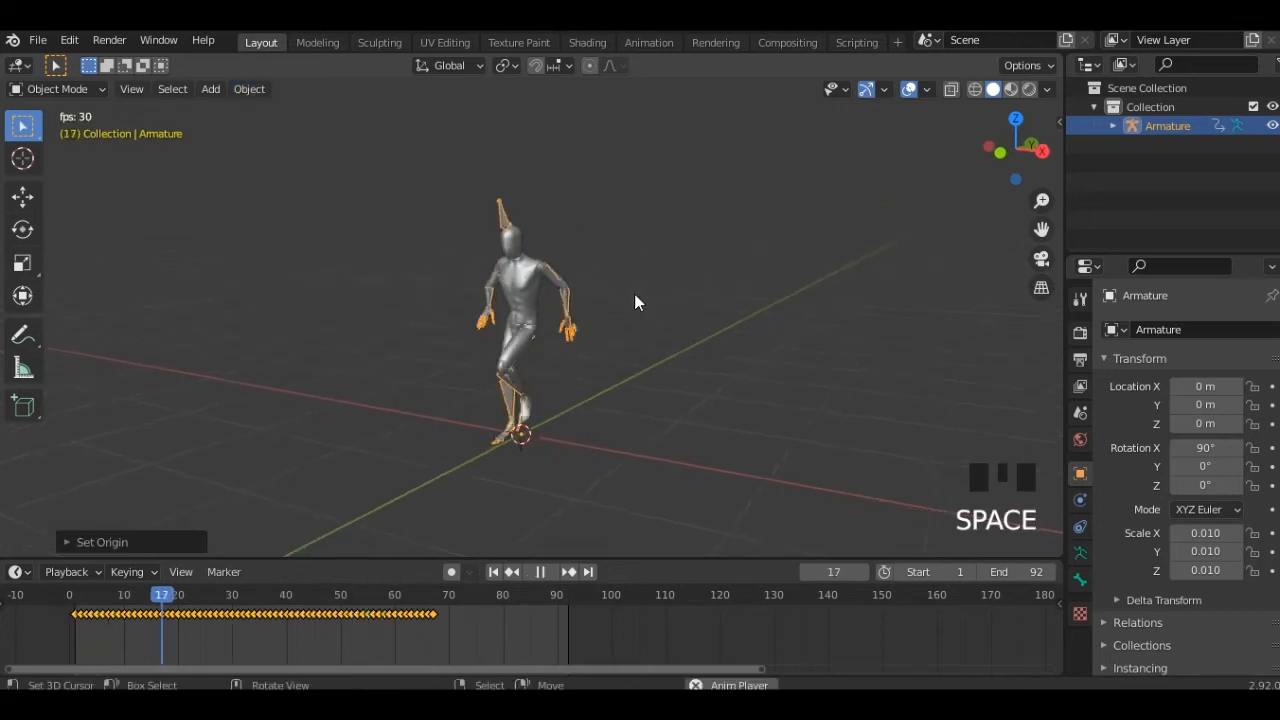
left_click(437, 622)
middle_click_drag(322, 627, 260, 623)
key("a")
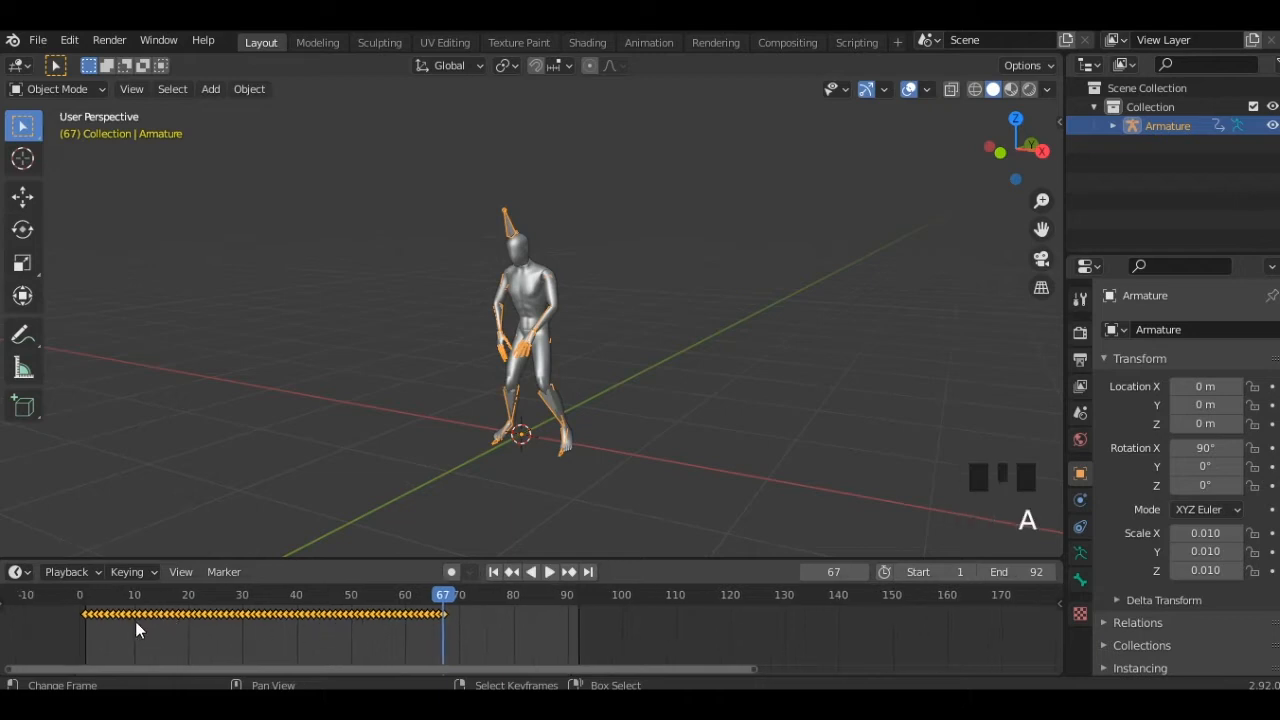
key("g")
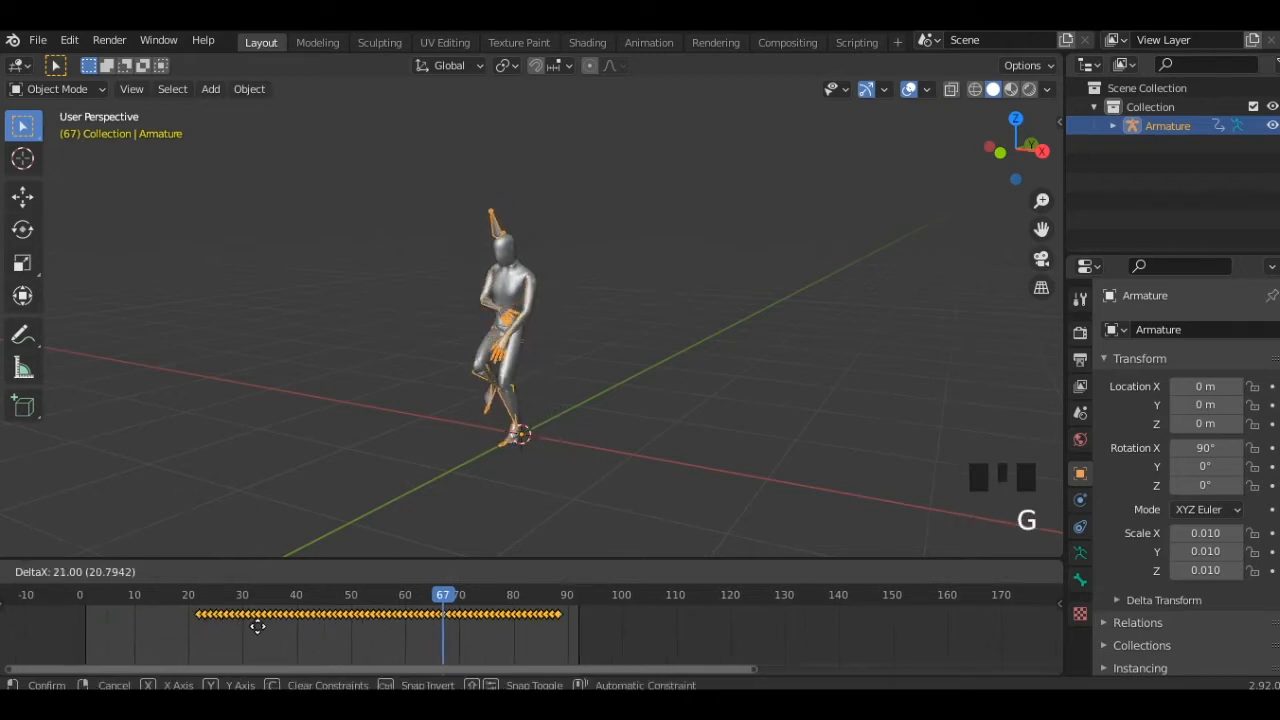
left_click(270, 627)
left_click_drag(221, 621, 217, 620)
key("shift+Left")
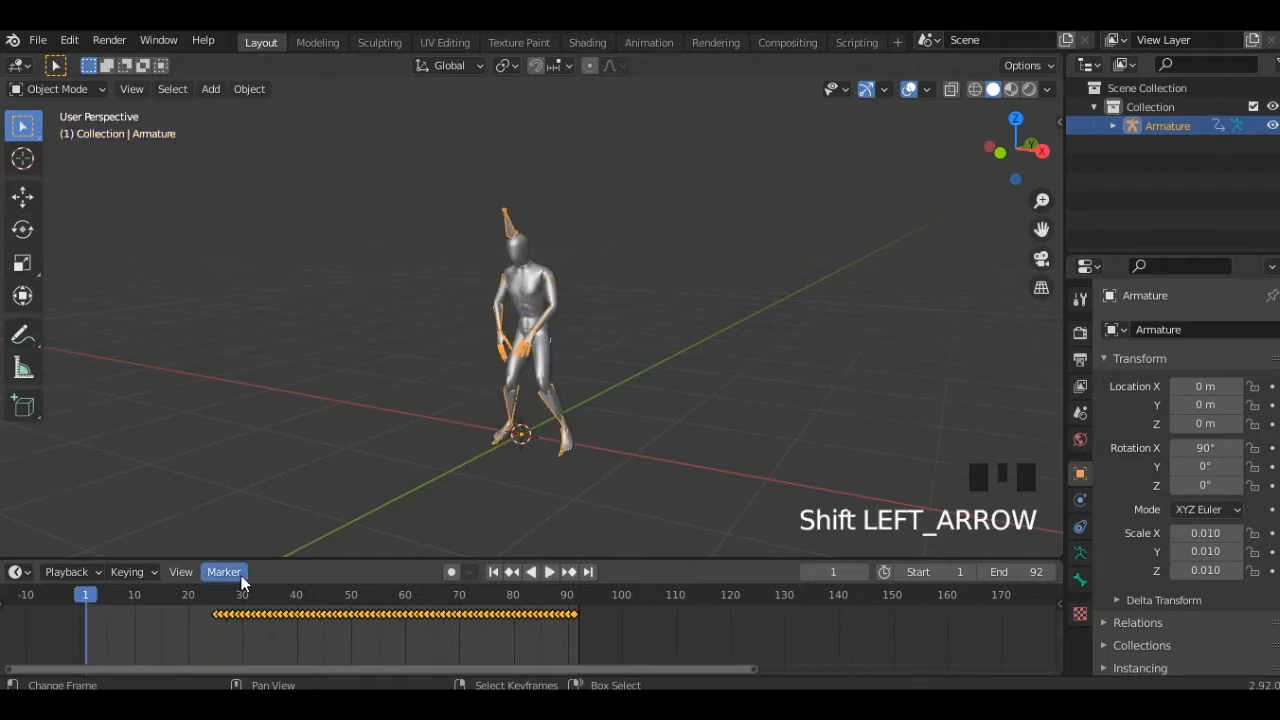
In Pose Mode, clear the rotation of the armature's bones at frame 1 to put the character in a T-pose
middle_click_drag(403, 295, 470, 293)
middle_click_drag(470, 293, 581, 280, "shift")
key("ctrl+Tab")
key("alt+r")
In the front view, move the hips bone vertically to align the T-posed character's feet with the ground line
key("KP_1")
key("z")
left_click(516, 298)
key("z")
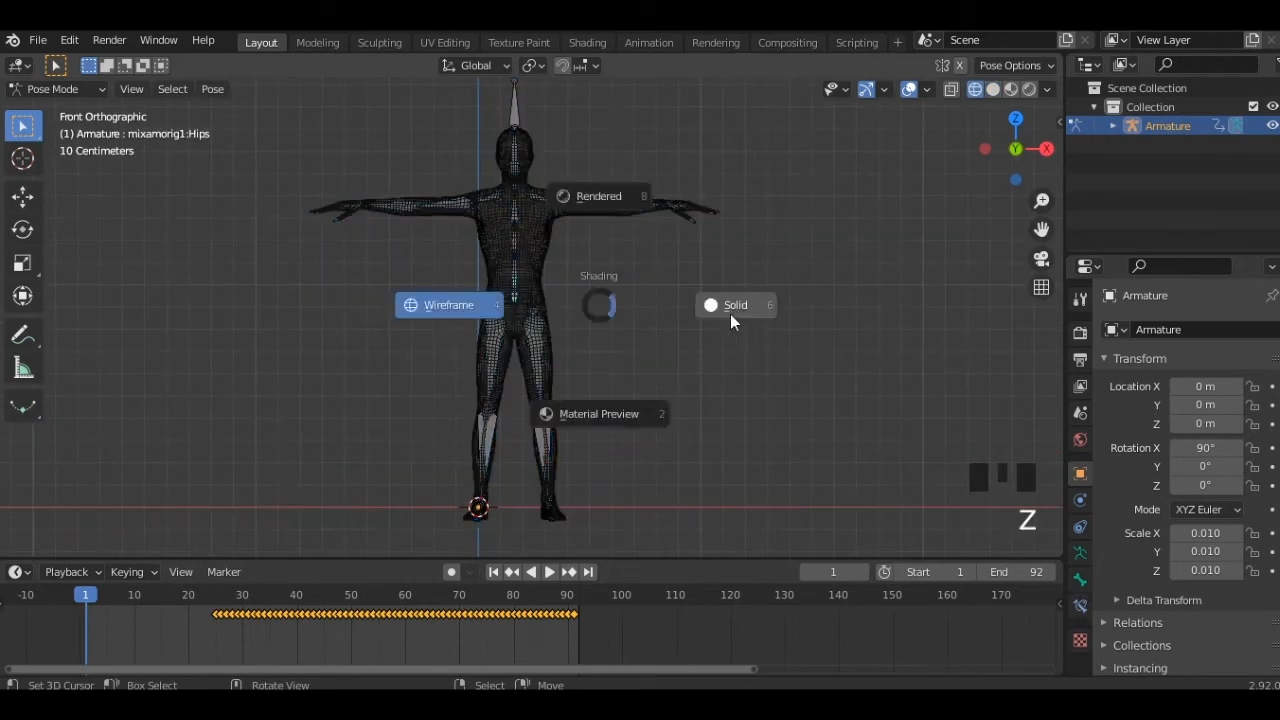
scroll(680, 420, "up", 2)
middle_click_drag(655, 511, 651, 400, "shift")
key("g")
key("z")
left_click(660, 366)
scroll(681, 341, "down", 3)
middle_click_drag(681, 341, 640, 385)
middle_click_drag(640, 385, 629, 399, "shift")
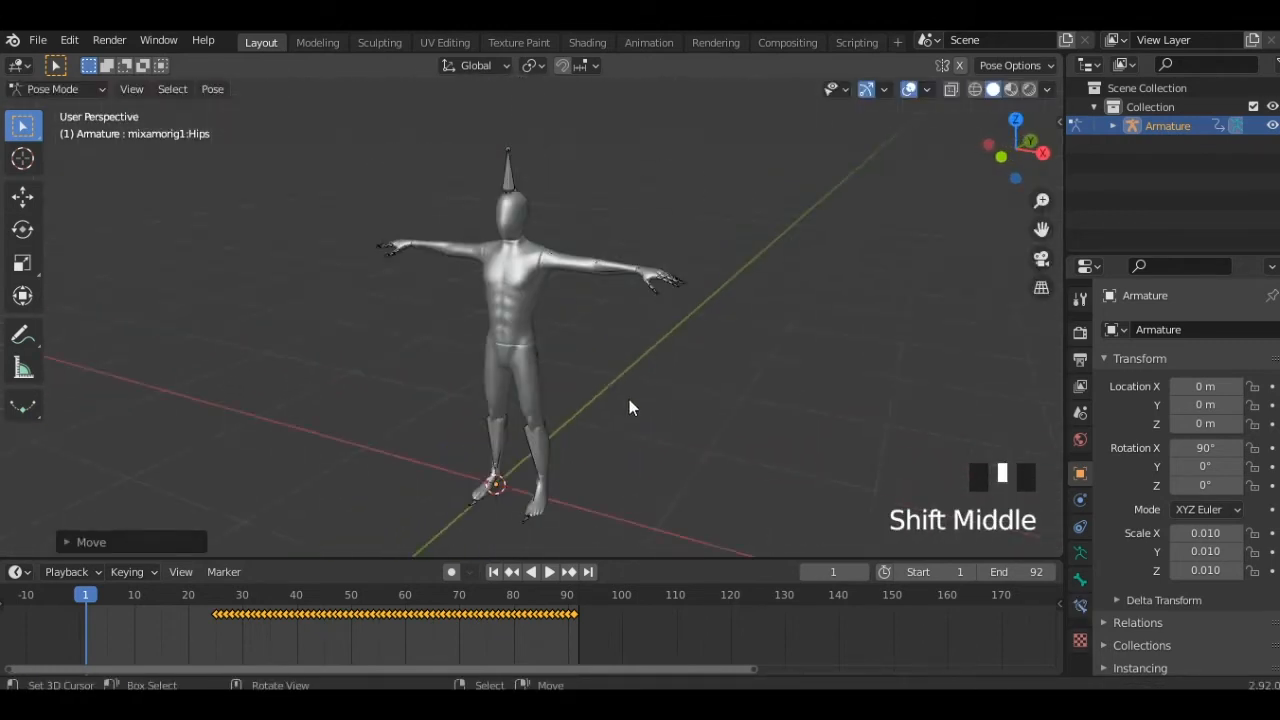
Insert a keyframe for all bones' T-pose at frame 1 and scrub through the animation to check the transition
key("a")
key("i")
left_click(654, 316)
scroll(646, 321, "down", 1)
left_click_drag(88, 616, 565, 597)
key("shift+Left")
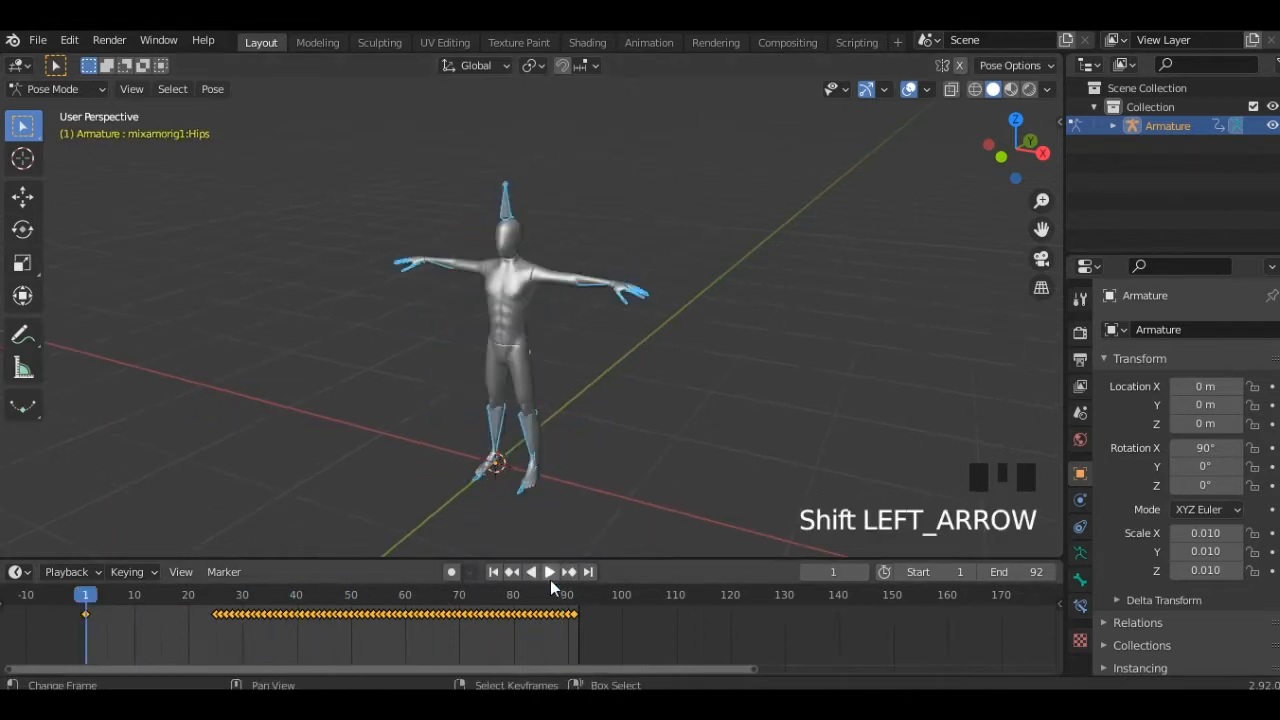
In Object Mode, bake the armature's action from frame 1 to 92 with Object bake data and scrub through the result
key("ctrl+Tab")
left_click(249, 89)
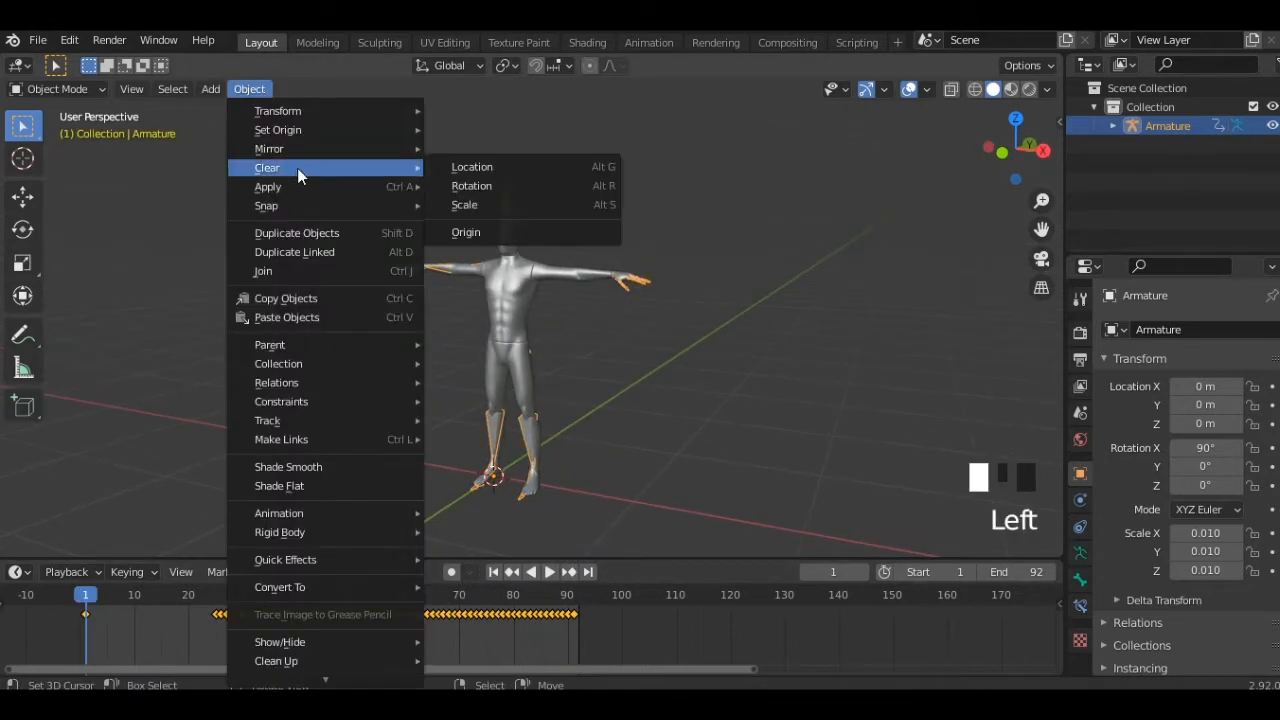
mouse_move(331, 513)
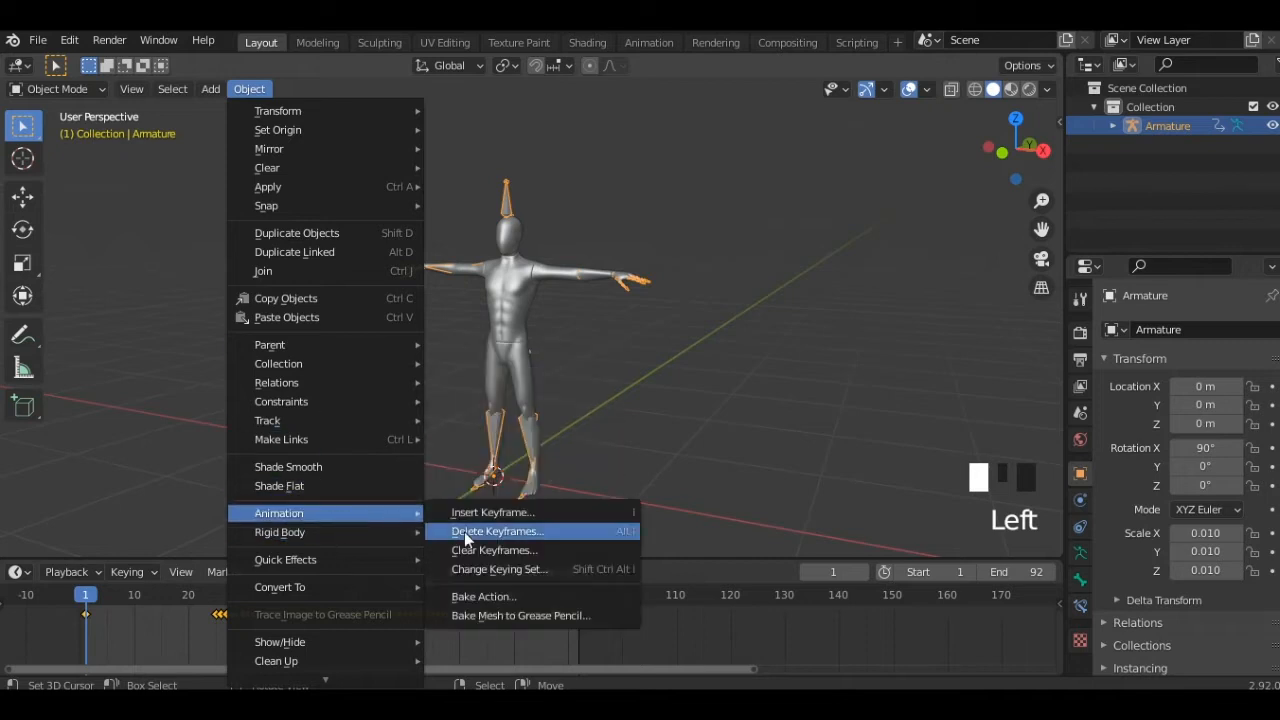
left_click(484, 592)
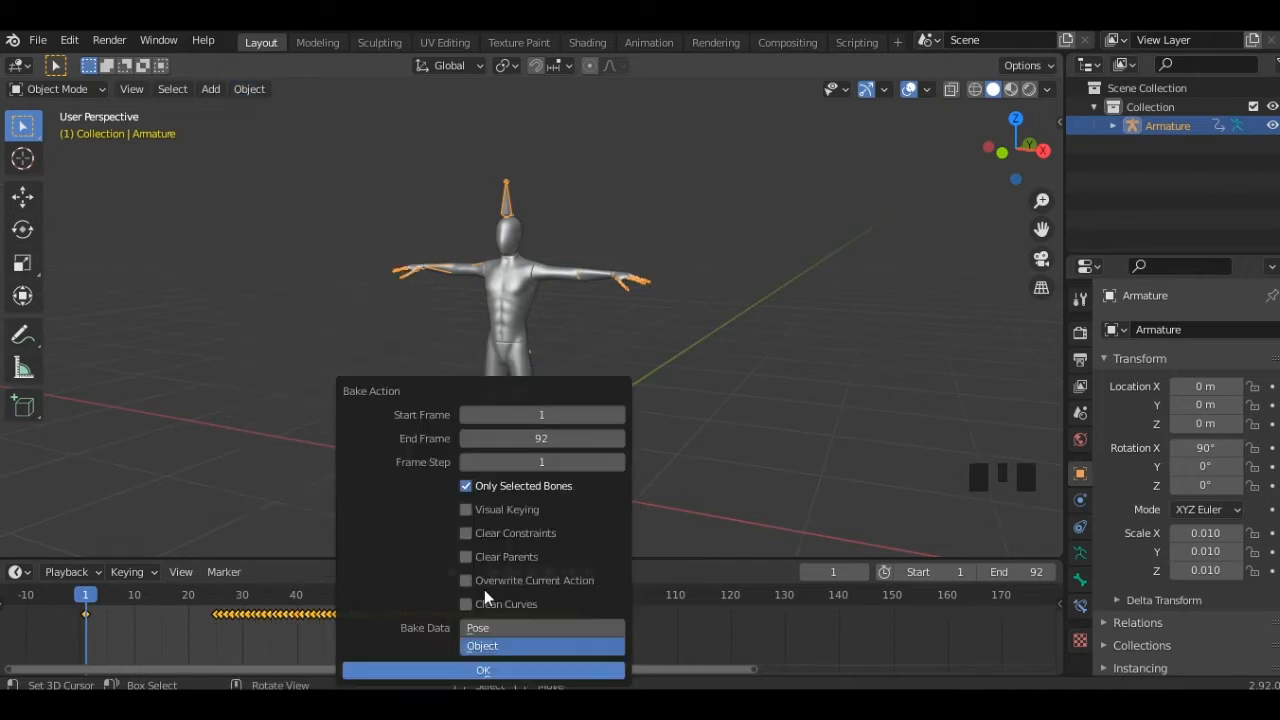
left_click(489, 673)
left_click_drag(88, 597, 585, 630)
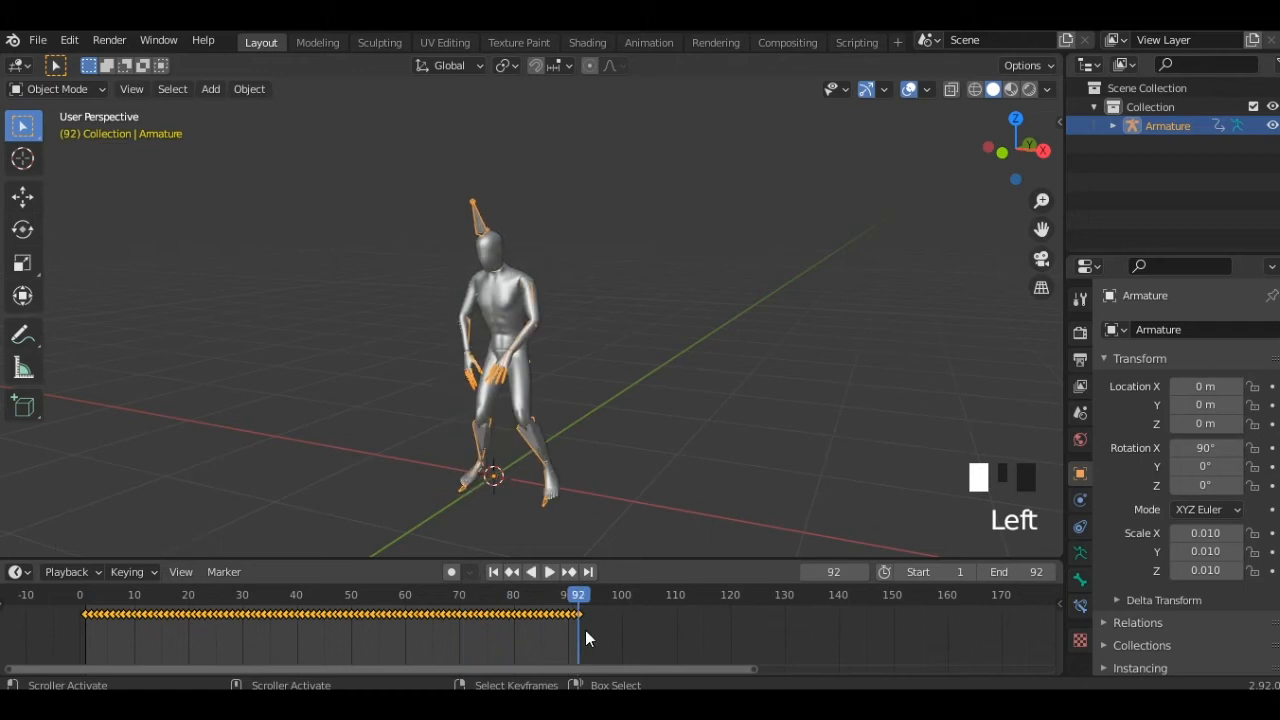
key("shift+Left")
Apply the rotation transform to the armature at frame 1
key("n")
middle_click(563, 201)
key("ctrl+a")
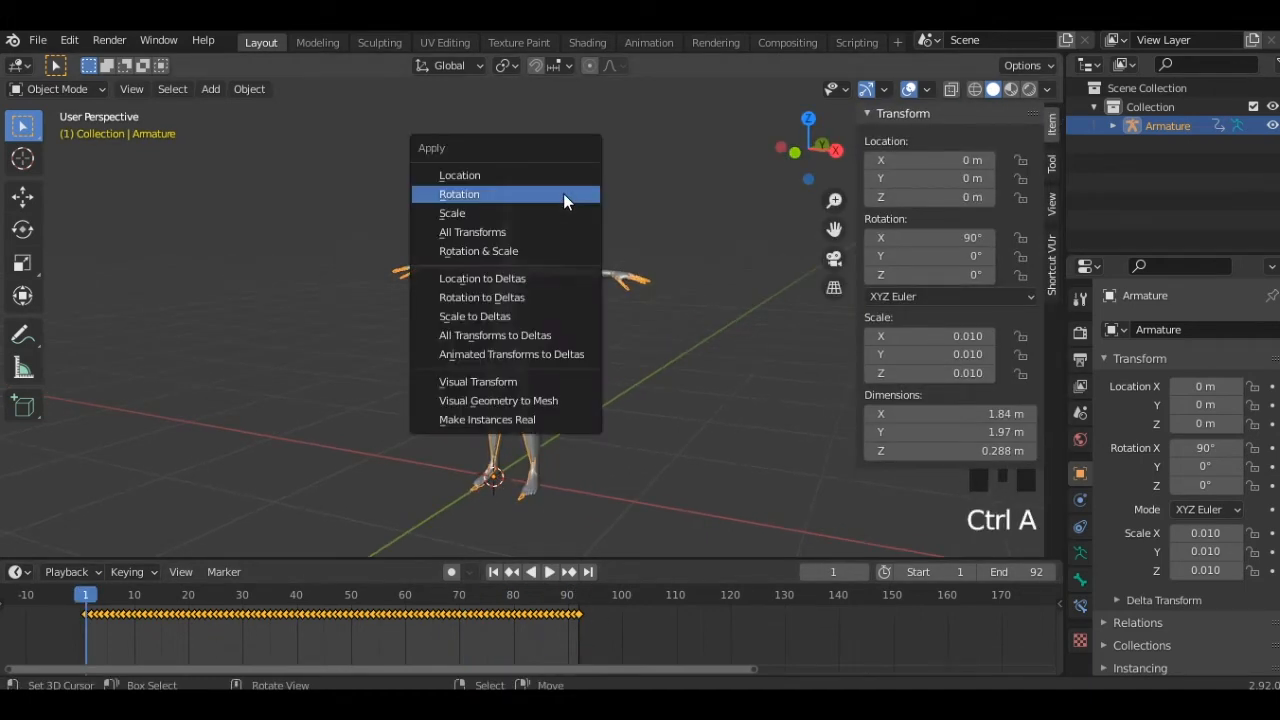
left_click(563, 197)
middle_click(580, 215)
middle_click_drag(580, 215, 540, 236, "shift")
key("n")
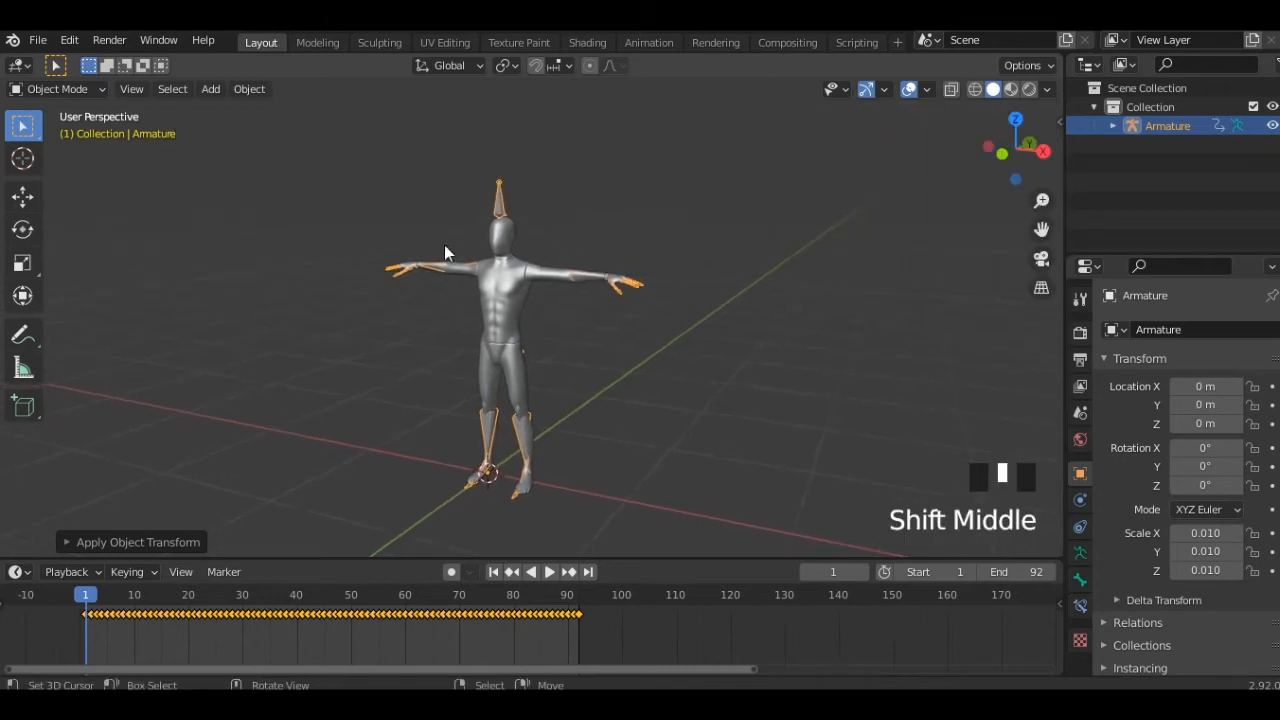
Select the body mesh together with the armature and start an Alembic export in the MD - TUTORIAL\ALEMBIC folder
right_click(492, 263)
right_click(500, 207, "shift")
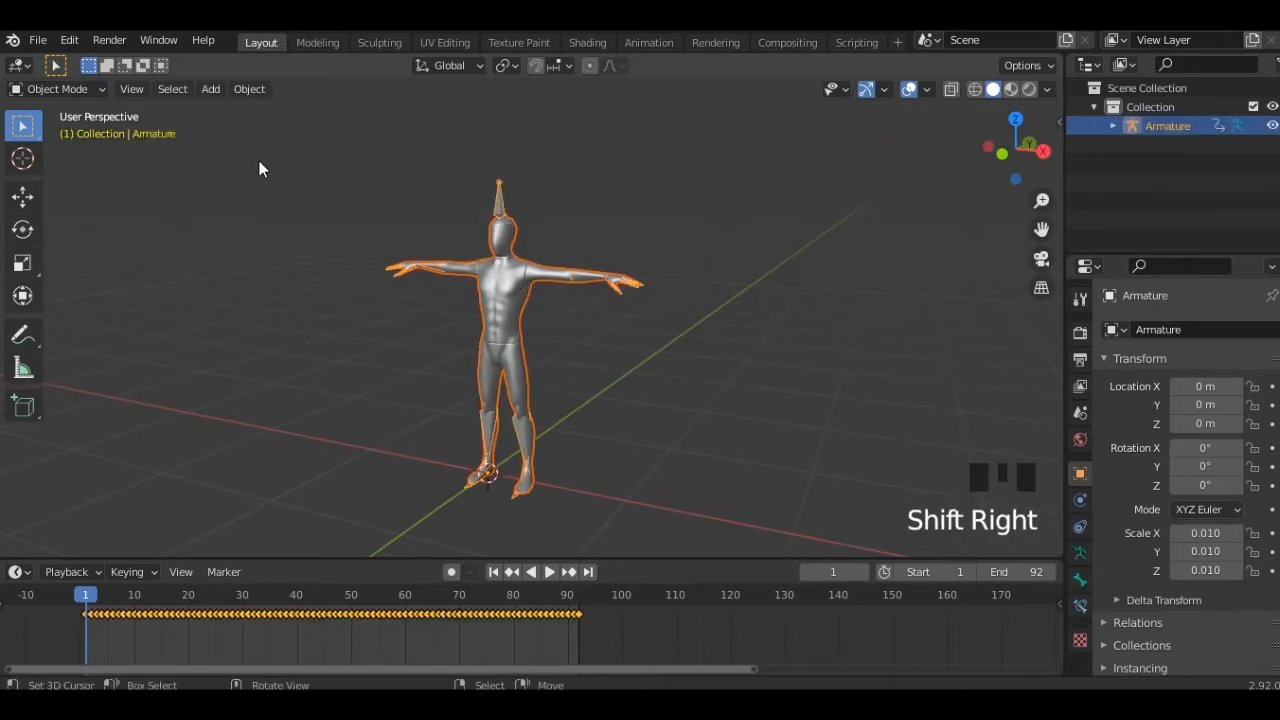
left_click(38, 42)
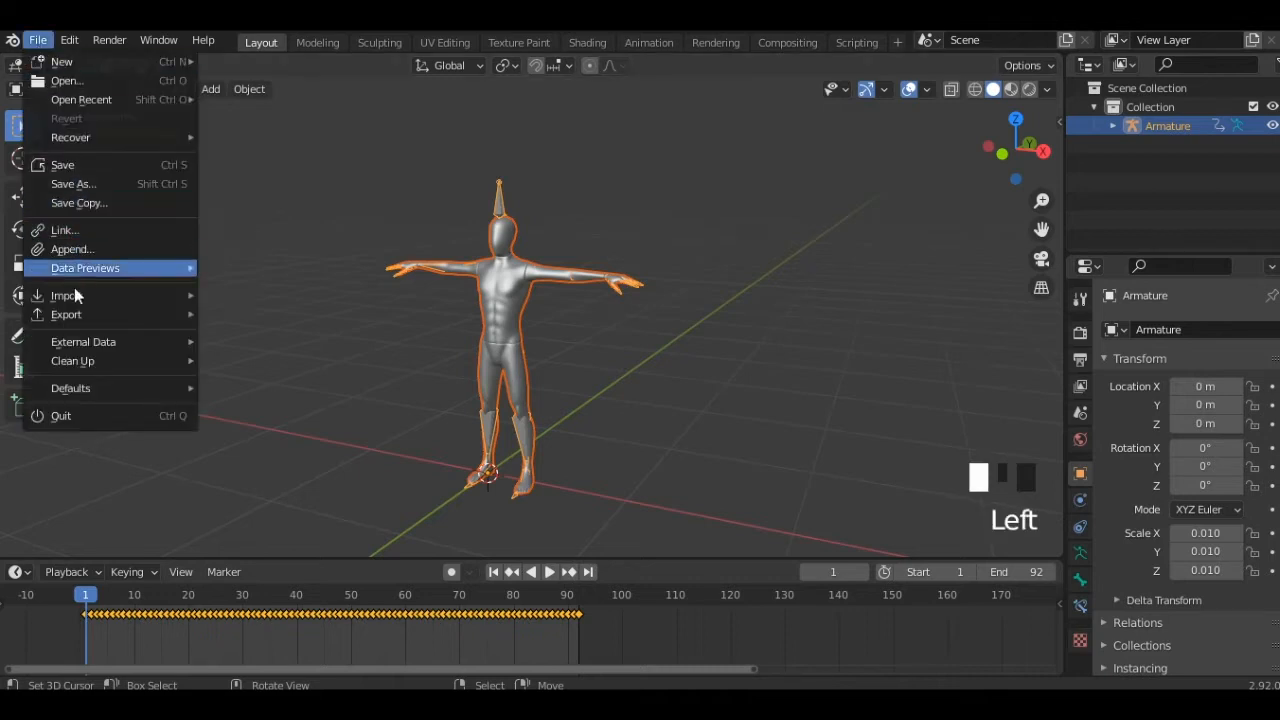
mouse_move(72, 316)
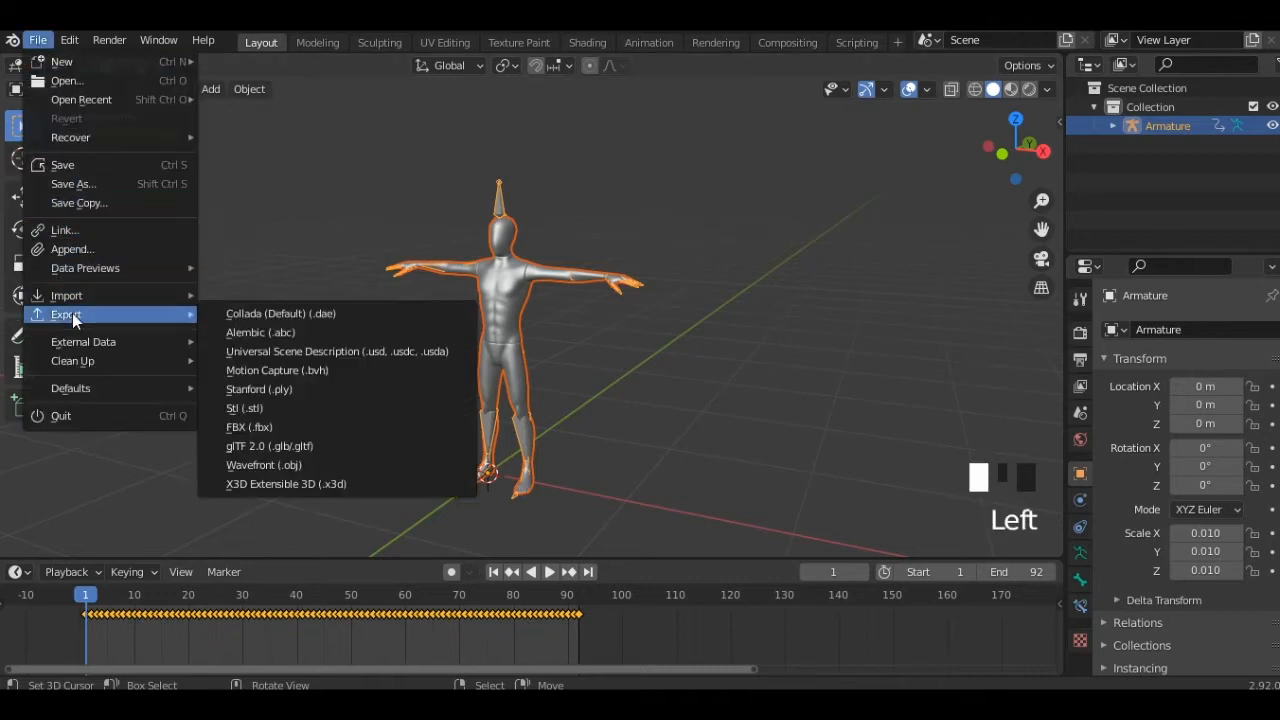
left_click(323, 338)
left_click(222, 364)
double_click(472, 182)
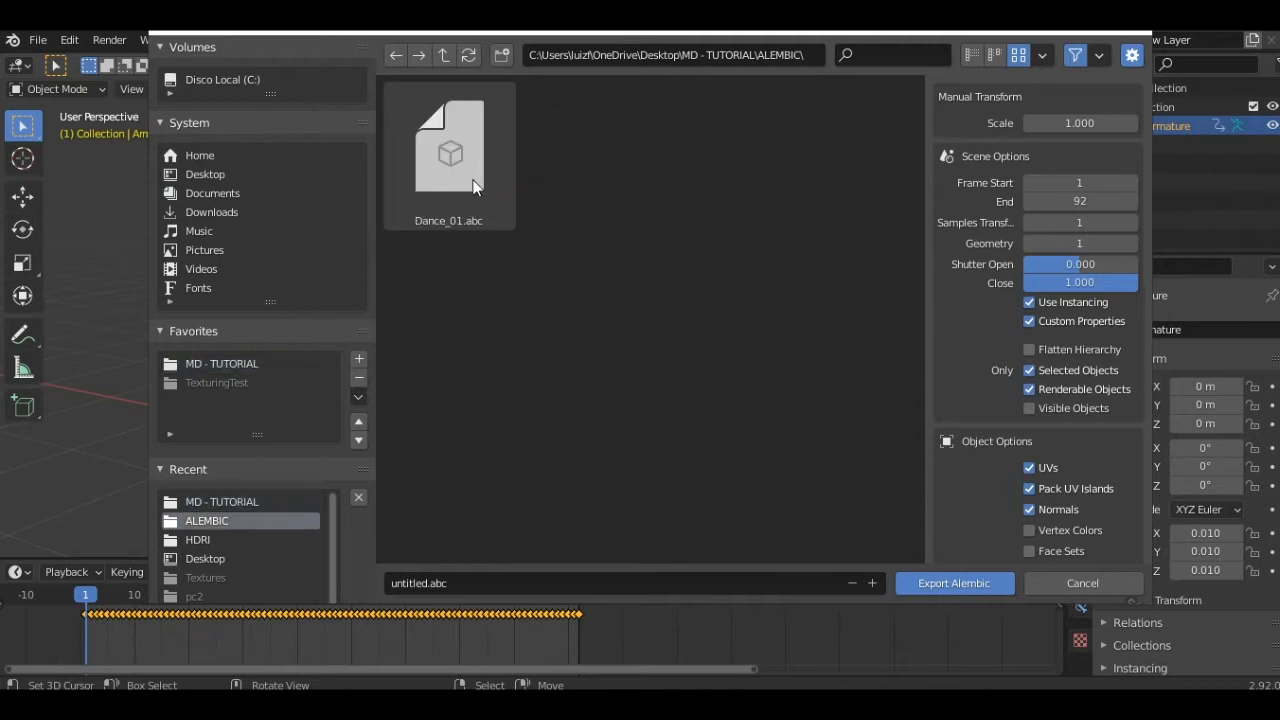
Delete the existing Dance_01.abc file from the export folder
left_click(473, 184)
key("x")
left_click(472, 181)
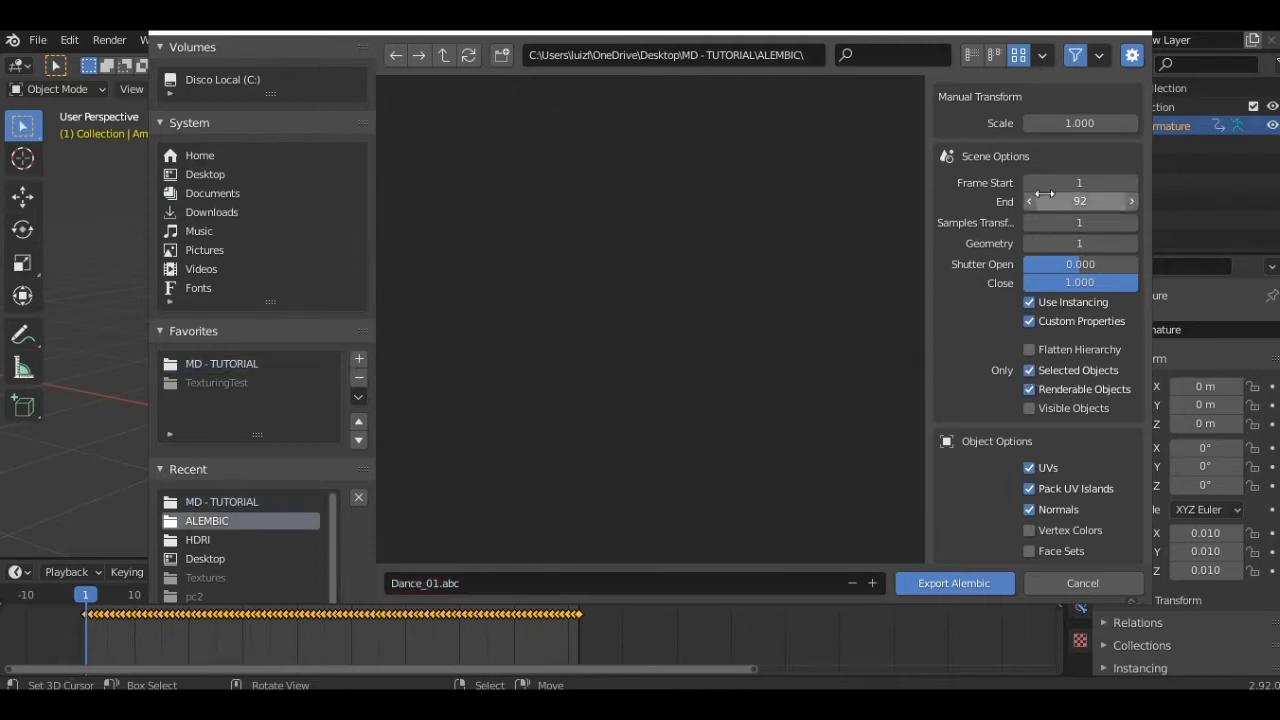
Export the selected objects as Dance_01.abc with frames 1 to 92, keeping Selected Objects and Renderable Objects enabled
left_click(545, 585)
type("Dance_01")
key("Return")
left_click(1029, 389)
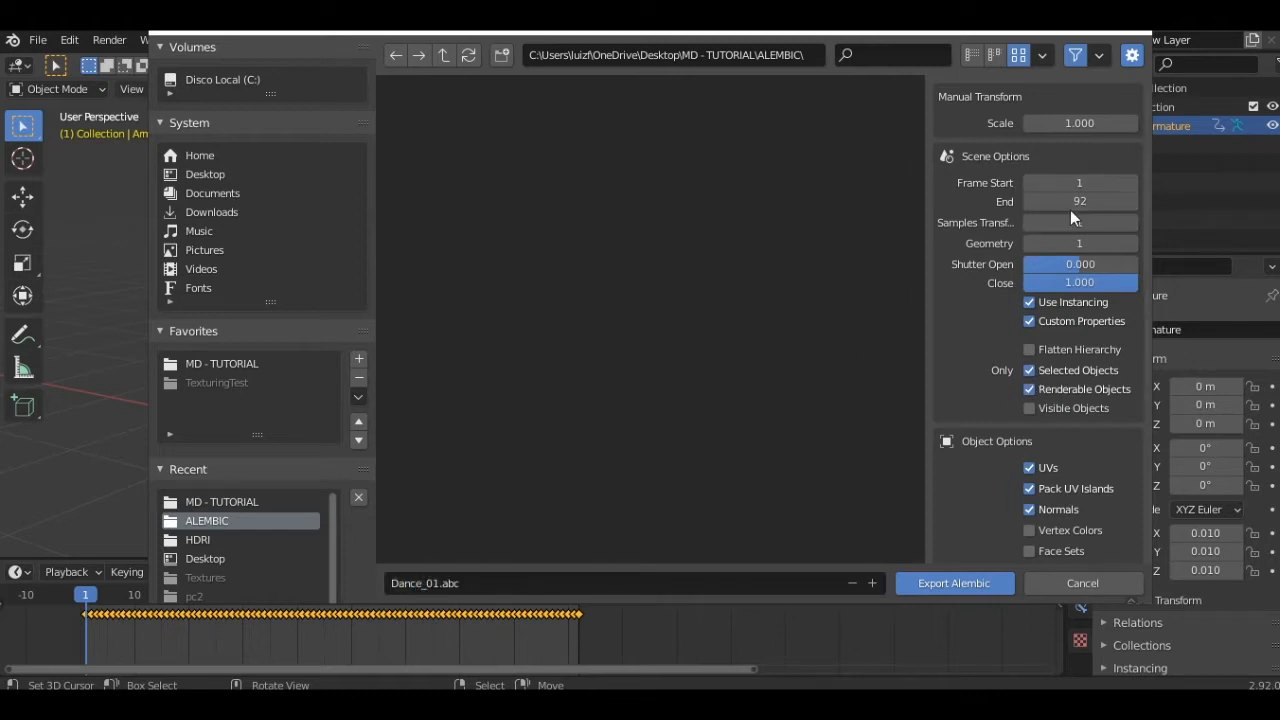
scroll(957, 455, "down", 5)
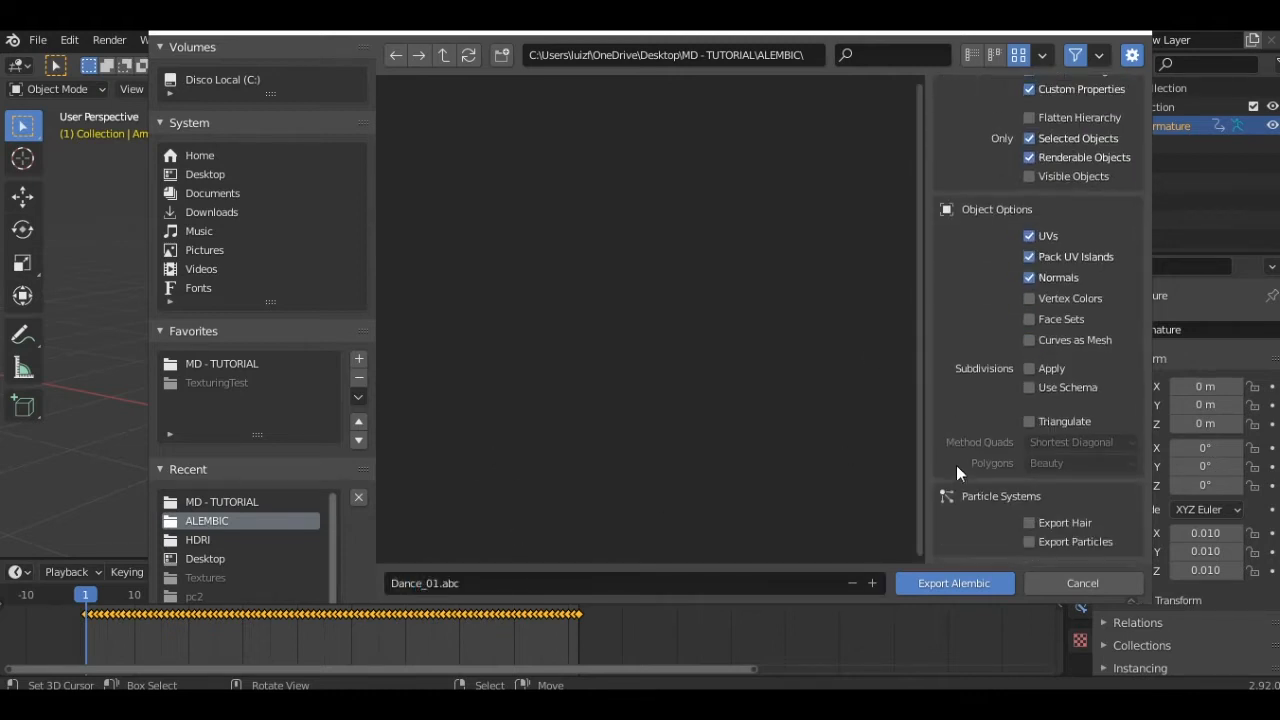
left_click(952, 583)
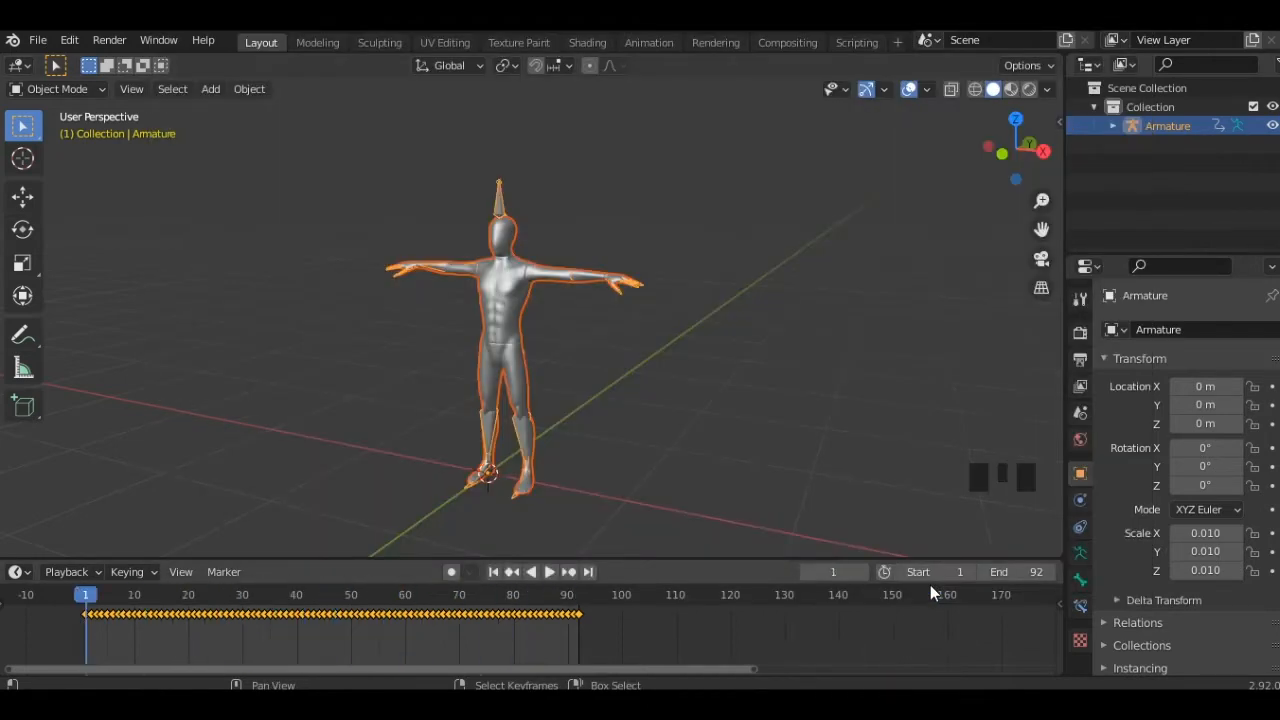
middle_click_drag(646, 386, 440, 386)
scroll(621, 376, "down", 3)
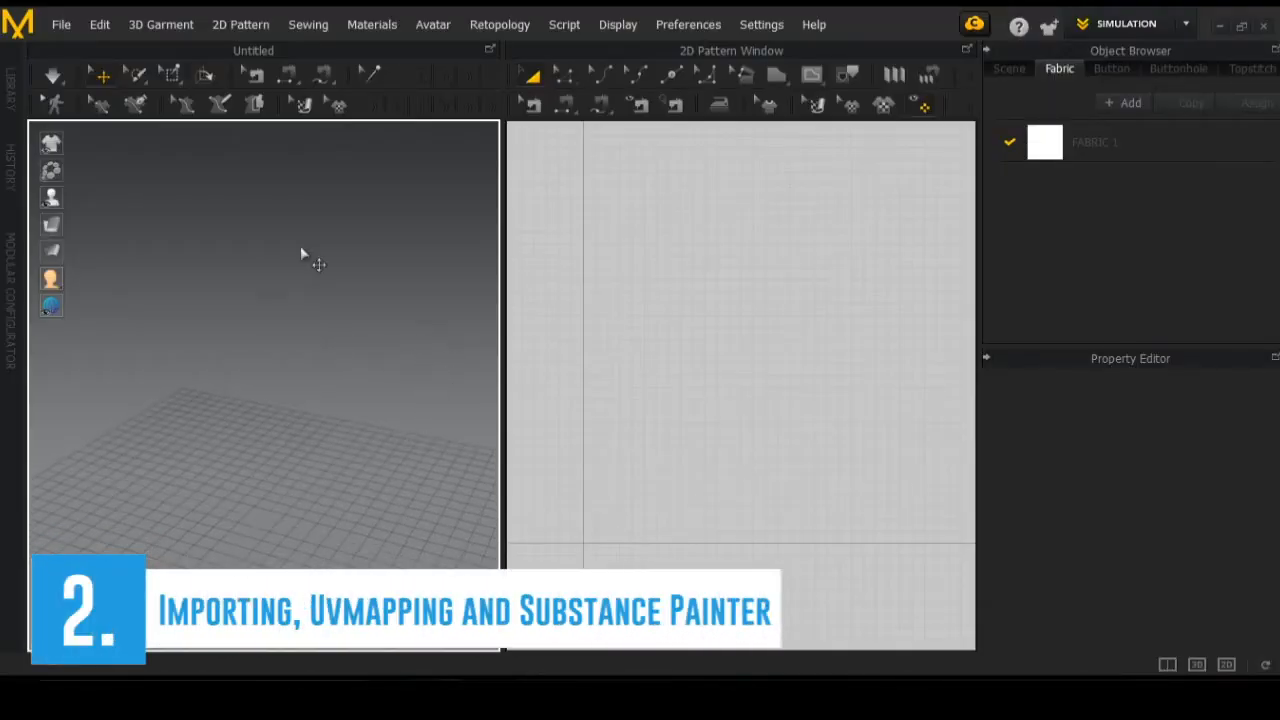
Switch to Marvelous Designer and import the exported Alembic animation at 30 FPS with cm (DAZ Studio) scale
left_click(57, 28)
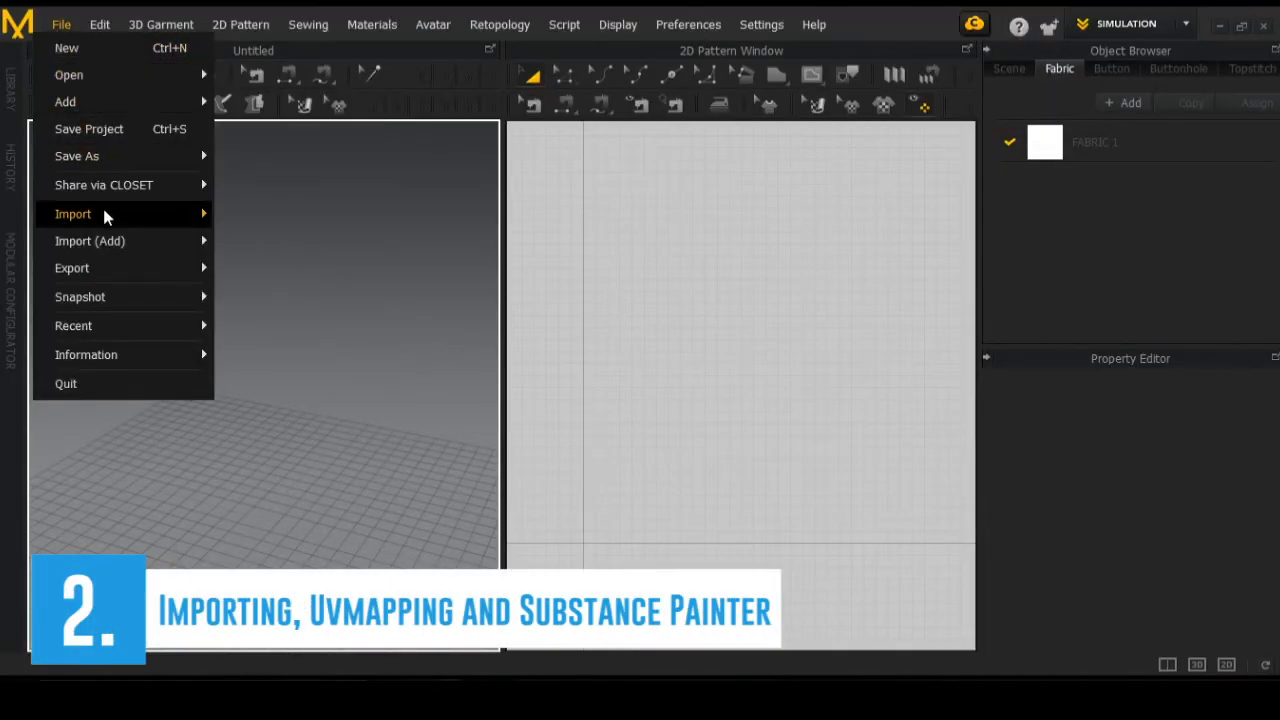
mouse_move(105, 216)
left_click(280, 299)
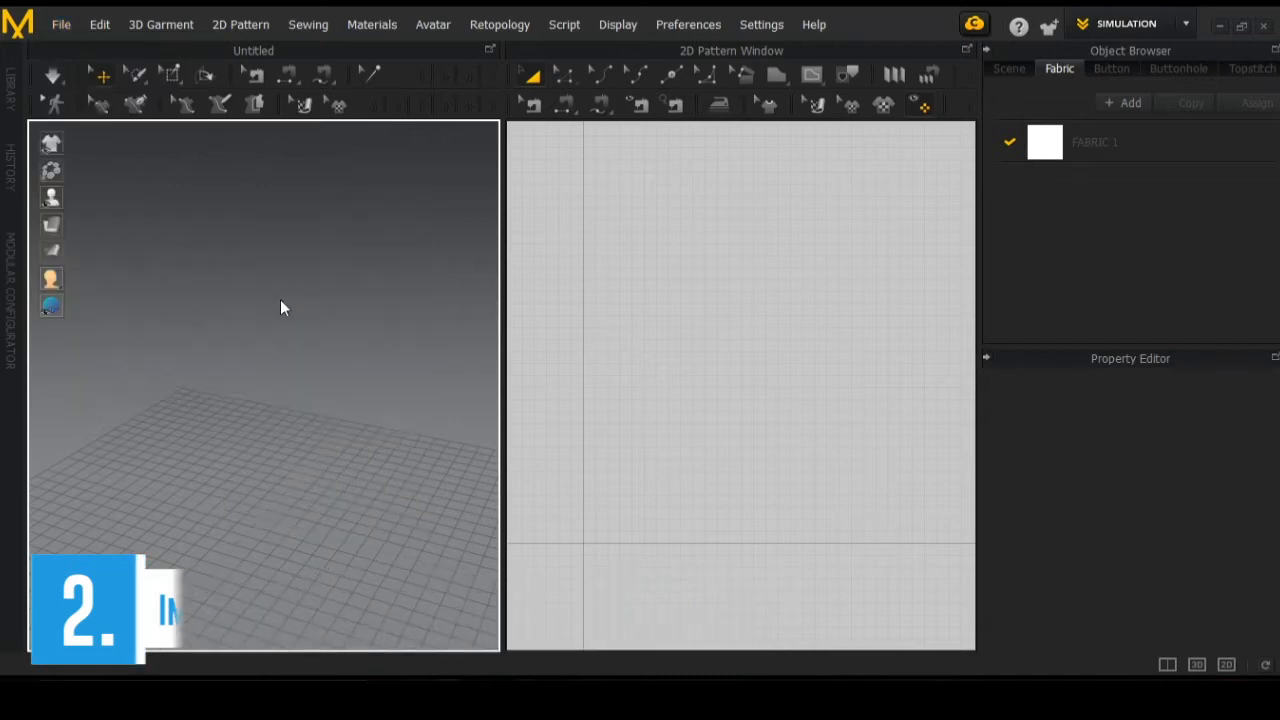
double_click(388, 196)
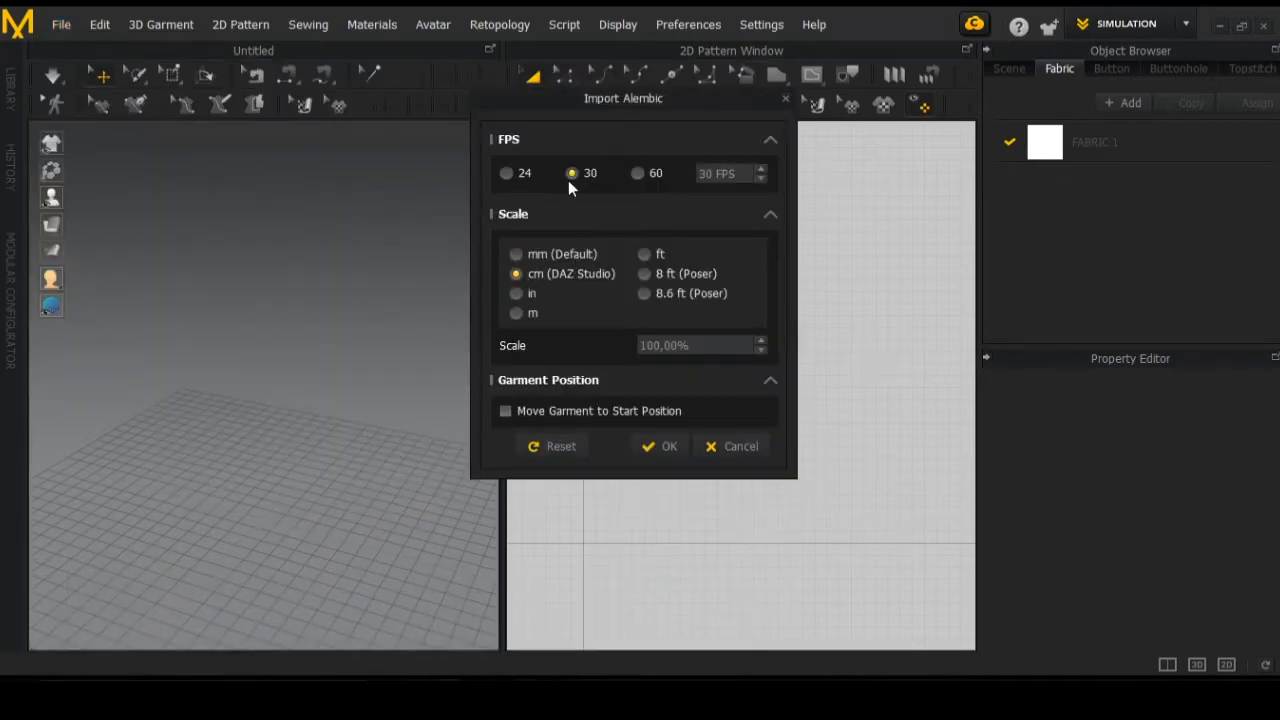
left_click(657, 447)
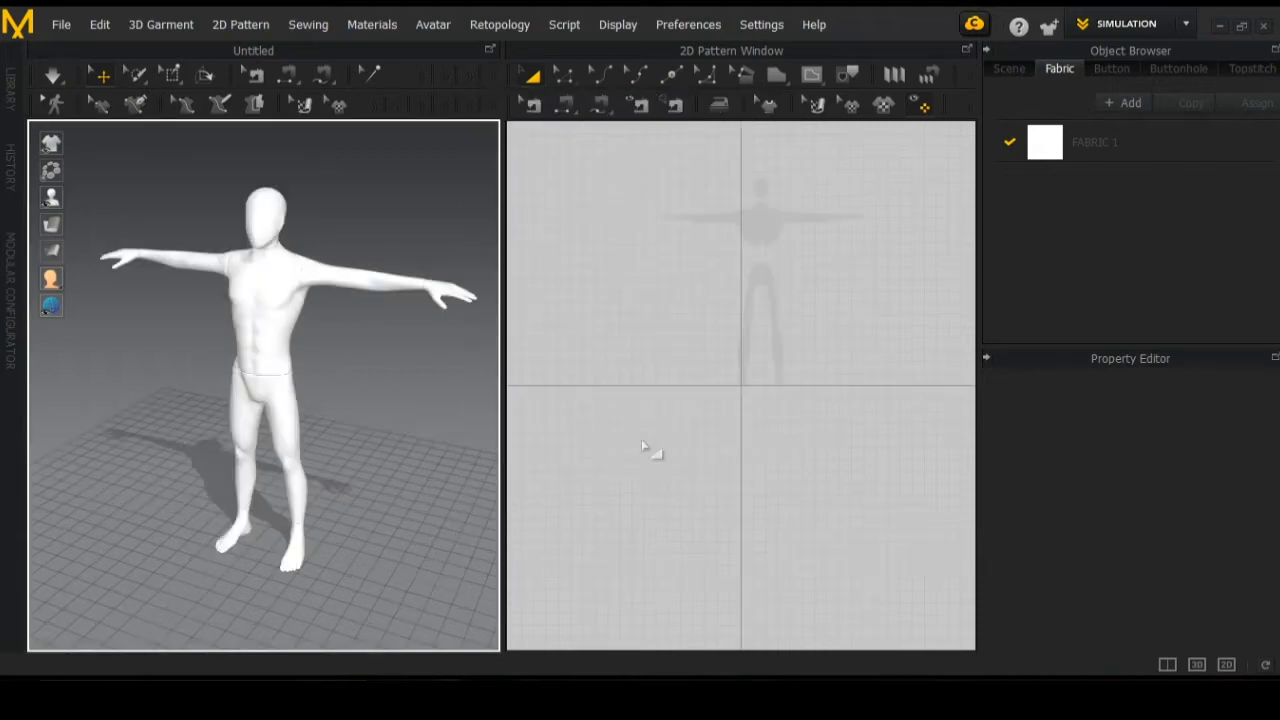
mouse_move(377, 374)
right_mouse_down()
mouse_move(372, 336)
mouse_move(380, 389)
mouse_move(146, 382)
mouse_move(354, 378)
right_mouse_up()
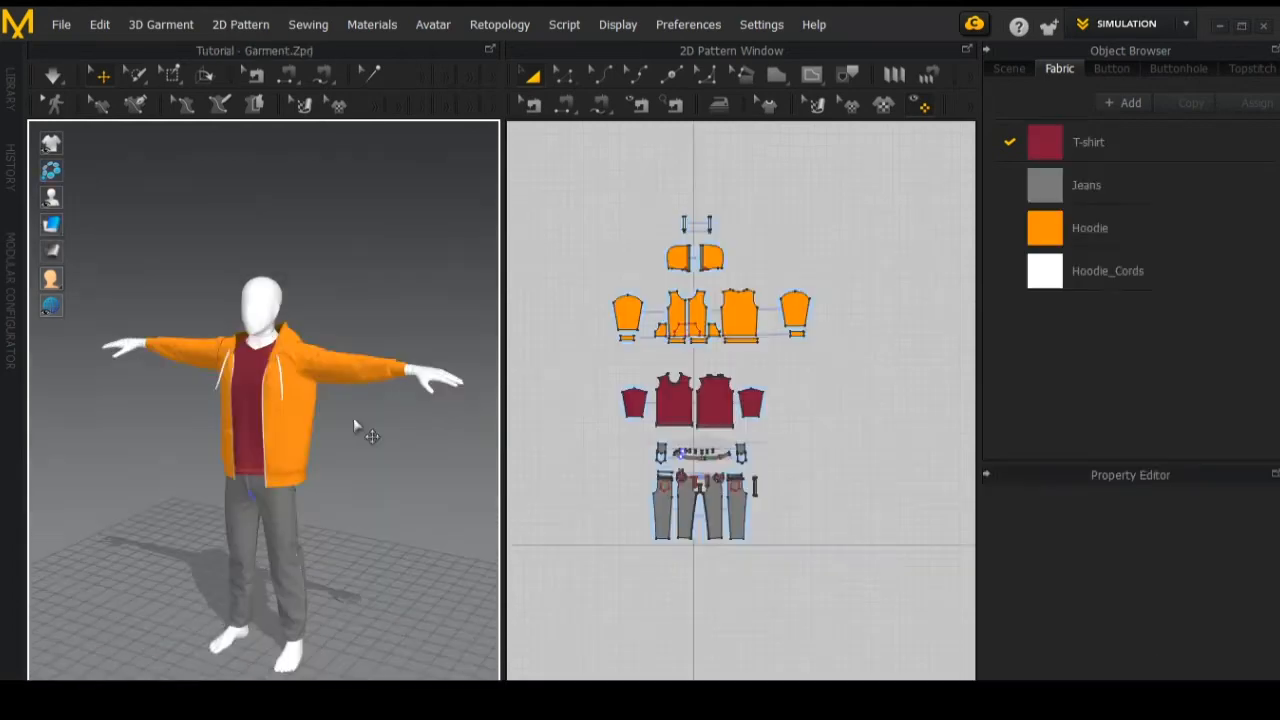
With the dressed avatar in the Tutorial - Garment project, switch from Simulation to the UV Editor mode
right_click_drag(354, 438, 405, 435)
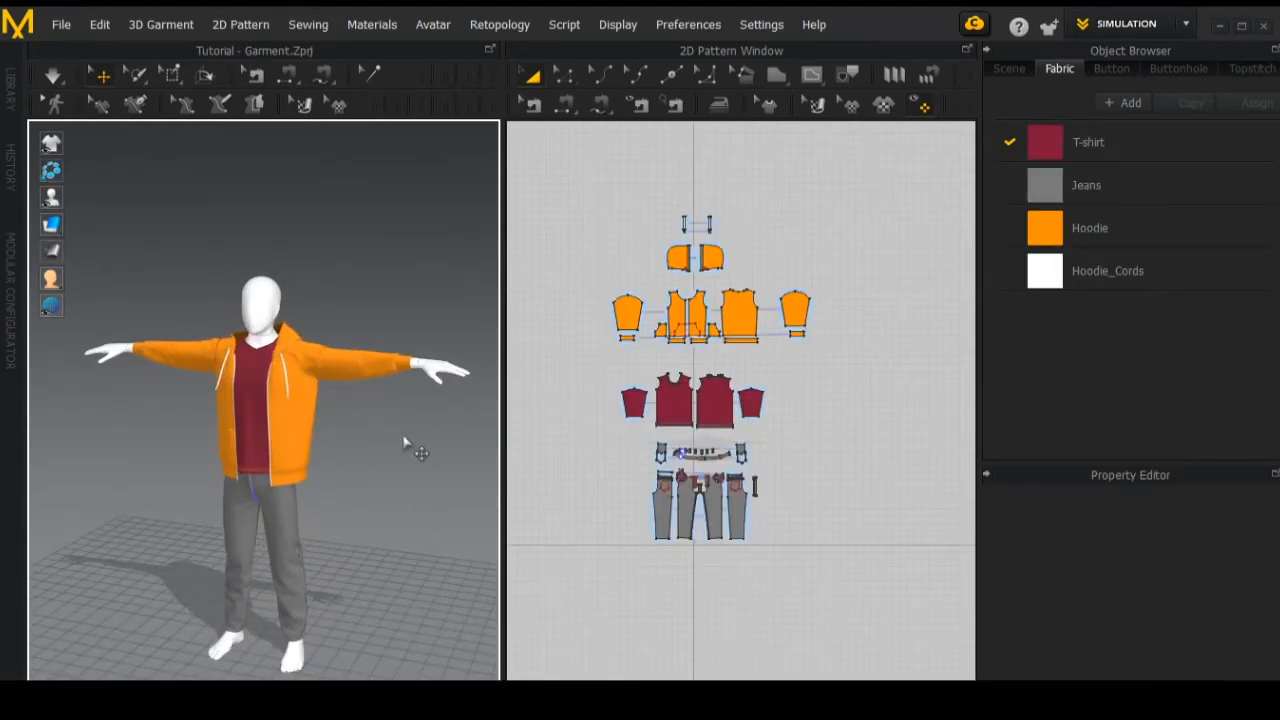
left_click(1125, 24)
left_click(1110, 161)
Set the garment's UVs from the pattern alignment
scroll(716, 465, "up", 5)
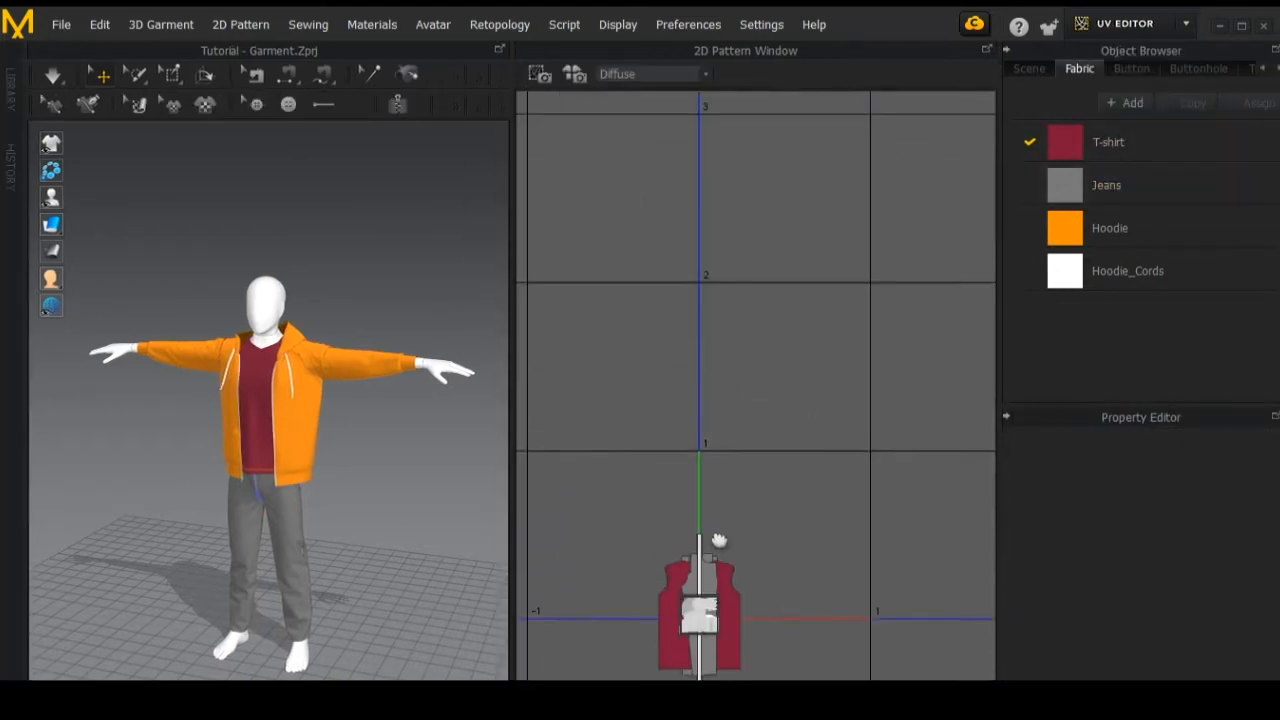
middle_click_drag(718, 528, 732, 405)
middle_click_drag(749, 496, 773, 460)
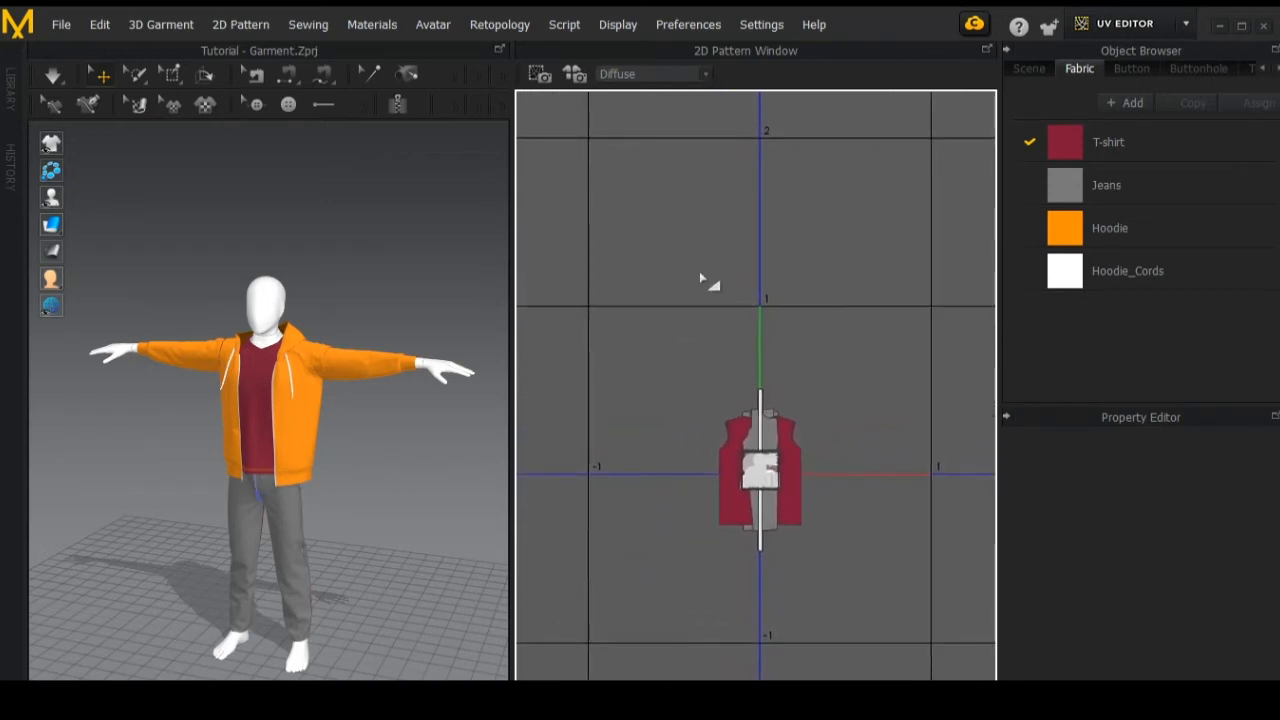
right_click(660, 197)
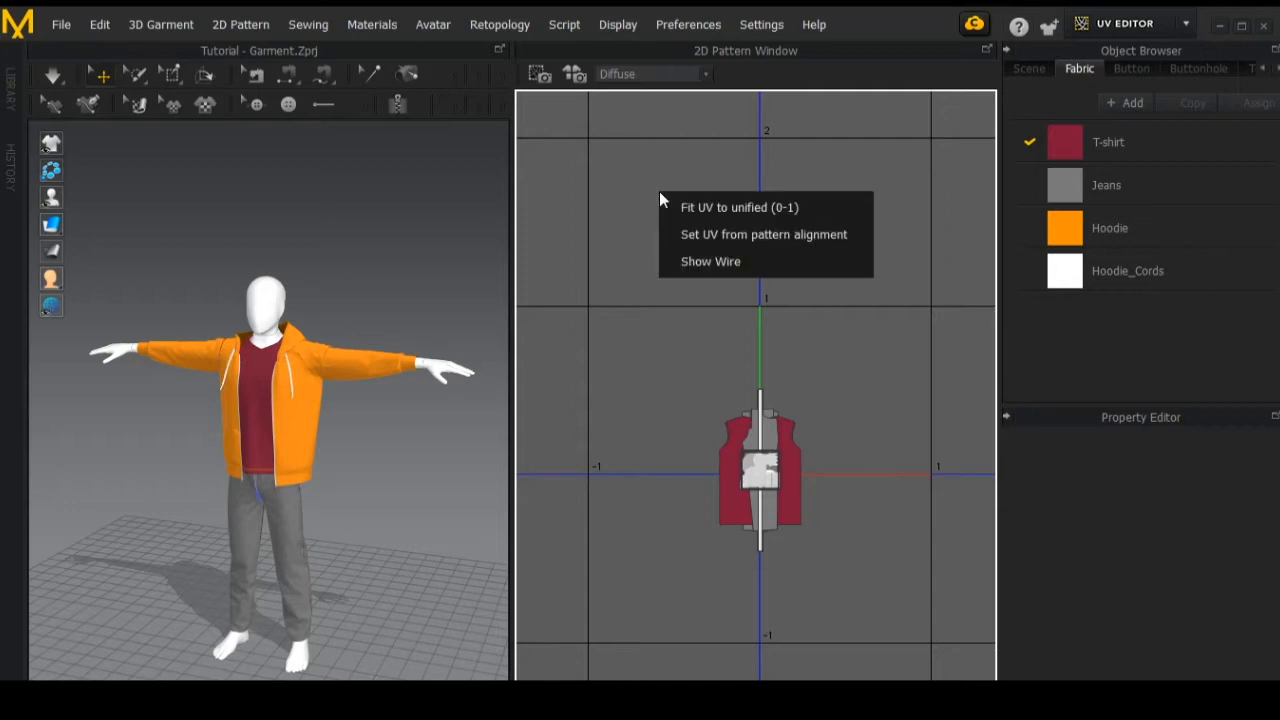
left_click(690, 236)
scroll(754, 278, "down", 4)
middle_click_drag(768, 306, 757, 340)
scroll(757, 345, "up", 5)
middle_click_drag(805, 418, 807, 394)
Arrange the UV islands into separate UV tiles, grouping the jeans, T-shirt, hoodie and accessory pieces
left_click_drag(762, 402, 684, 567)
left_click_drag(762, 406, 822, 584)
left_click_drag(762, 402, 958, 457)
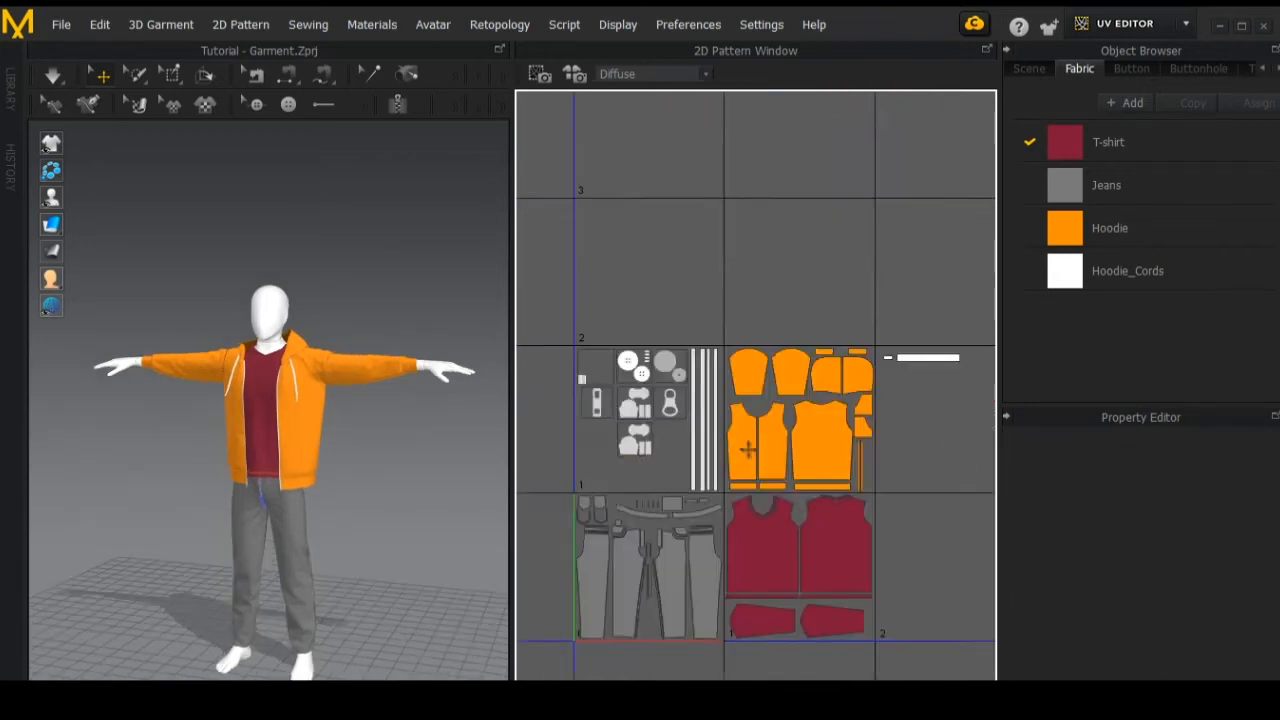
scroll(762, 450, "down", 1)
middle_click_drag(775, 482, 763, 441)
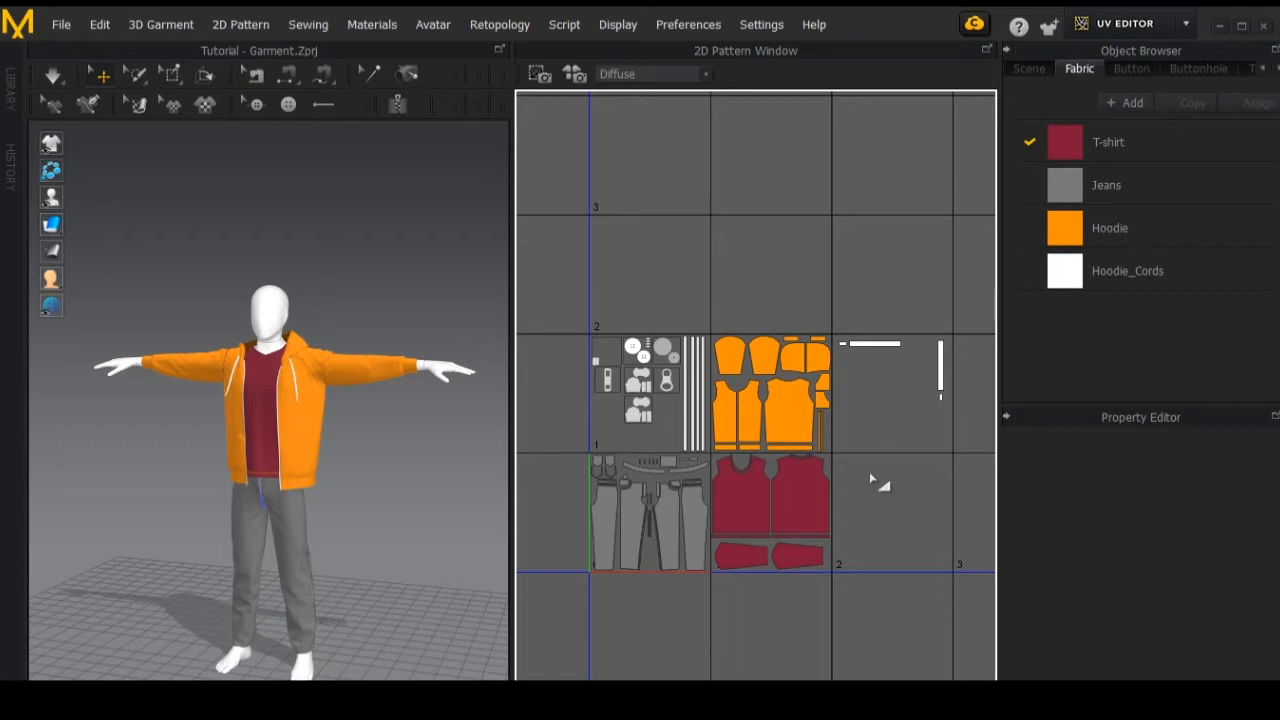
scroll(868, 472, "up", 1)
mouse_move(871, 483)
middle_mouse_down()
mouse_move(751, 480)
mouse_move(931, 471)
mouse_move(875, 475)
middle_mouse_up()
scroll(913, 475, "down", 1)
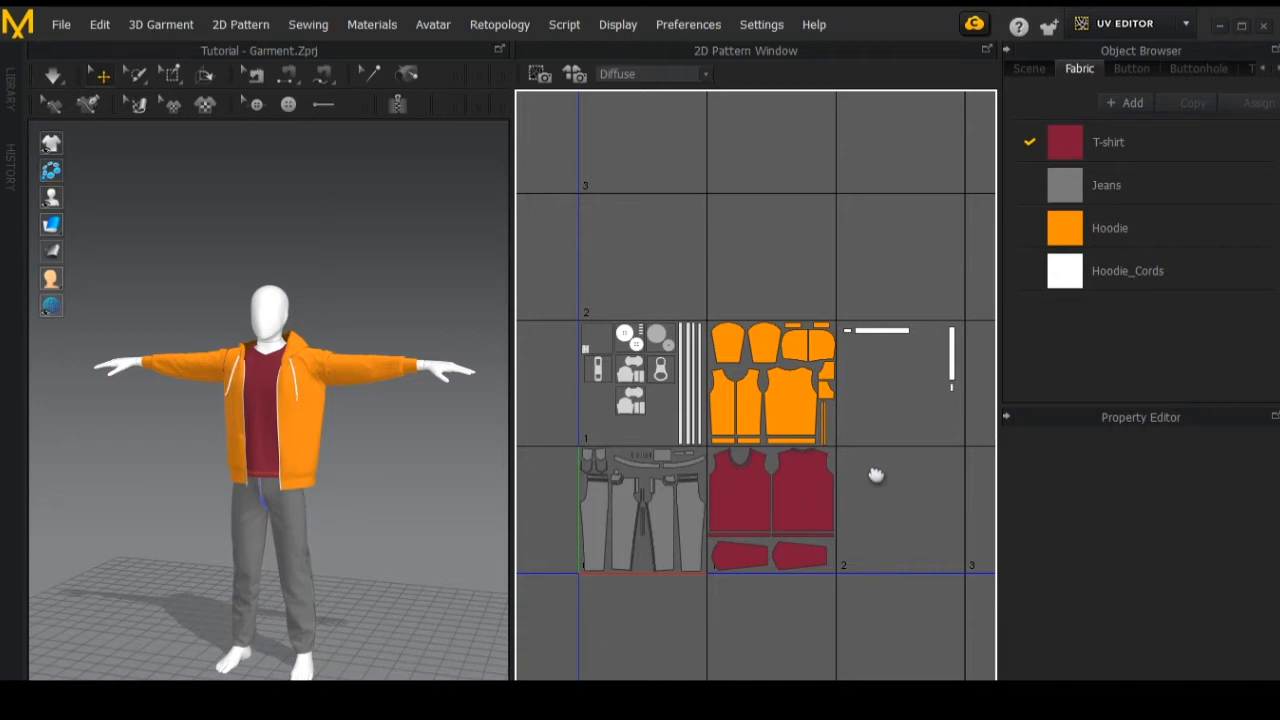
middle_click_drag(876, 475, 870, 472)
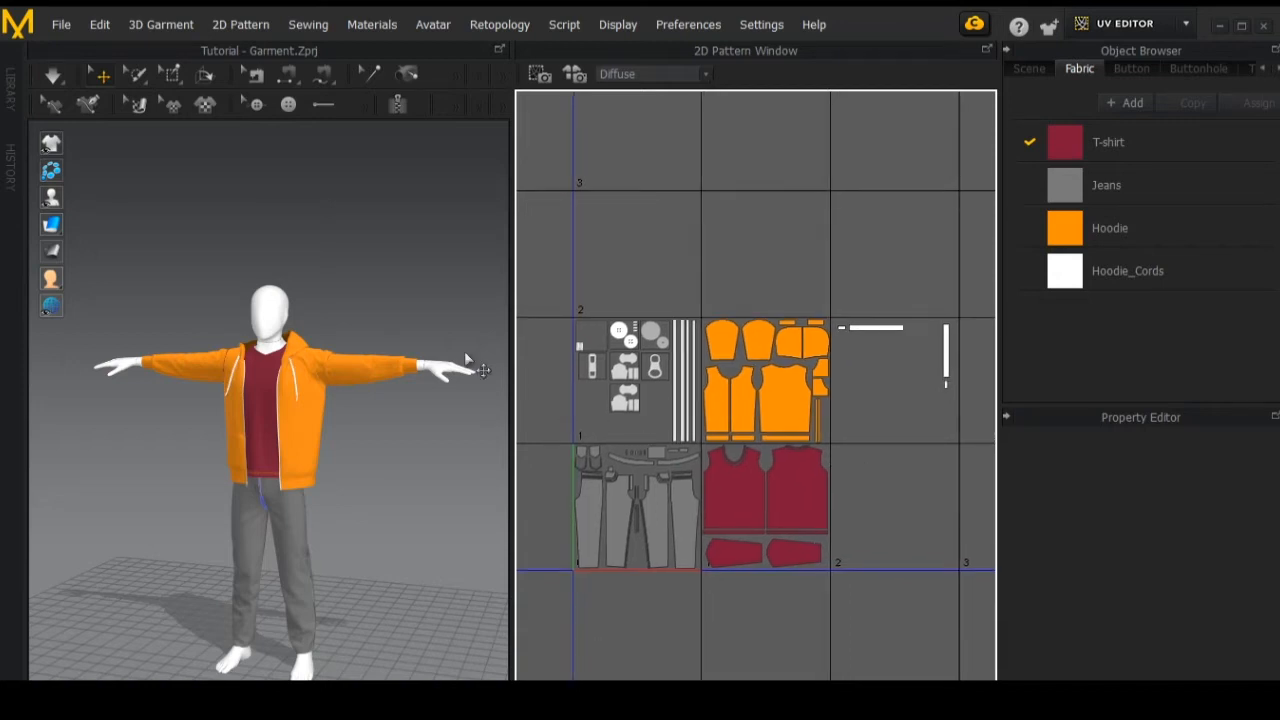
mouse_move(357, 291)
right_mouse_down()
mouse_move(307, 300)
mouse_move(366, 305)
right_mouse_up()
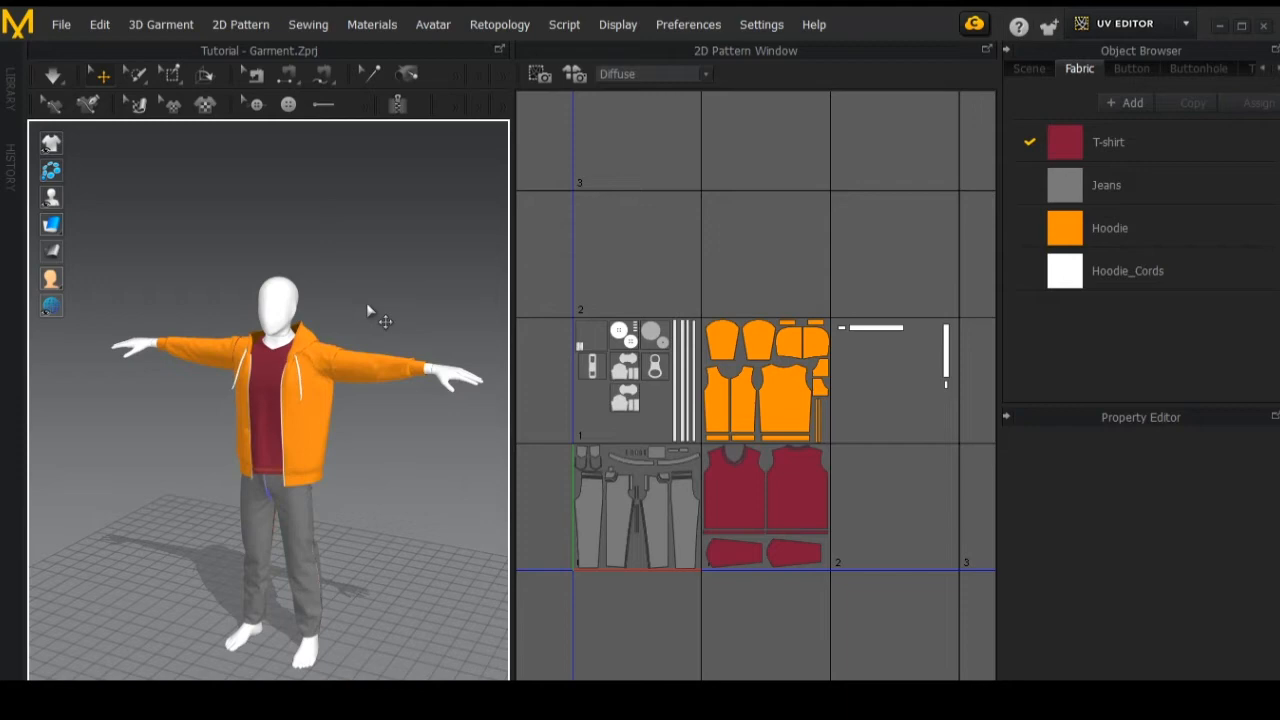
Export the entire garment as a selected OBJ over Clothes_01, using single object, unweld, thin, unified UV coordinates and metre scale
key("ctrl+a")
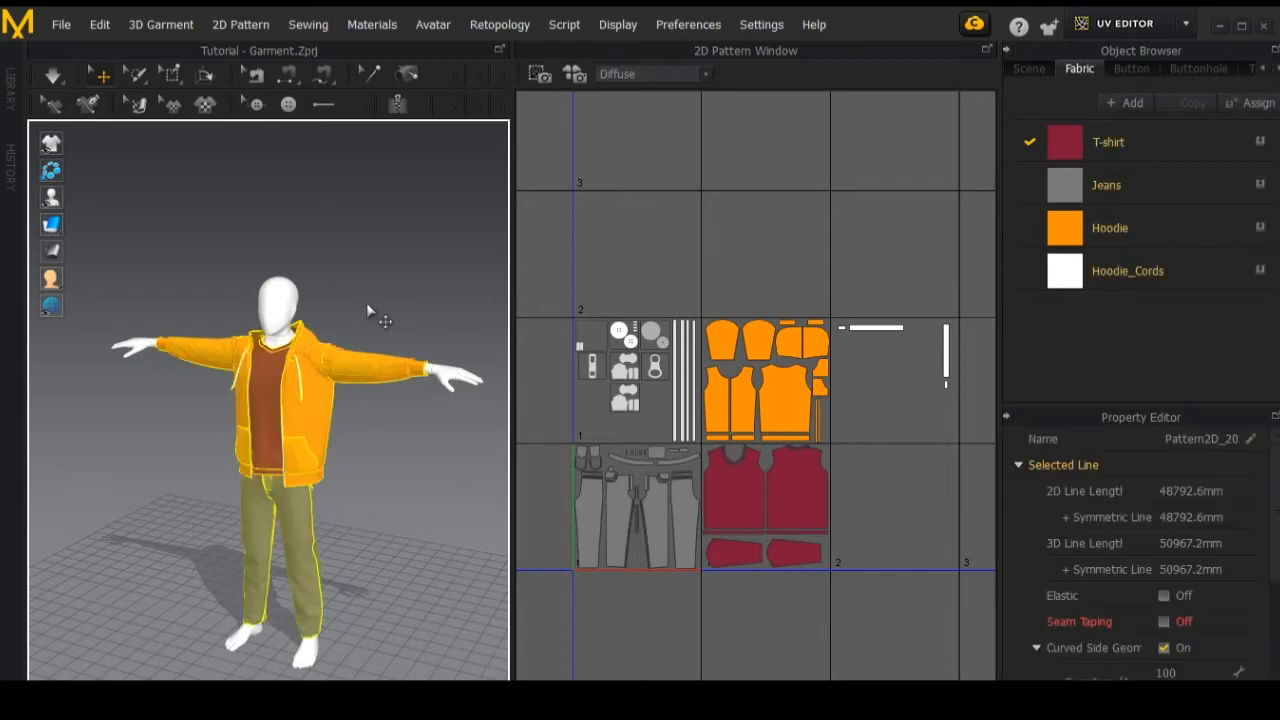
left_click(61, 24)
mouse_move(100, 270)
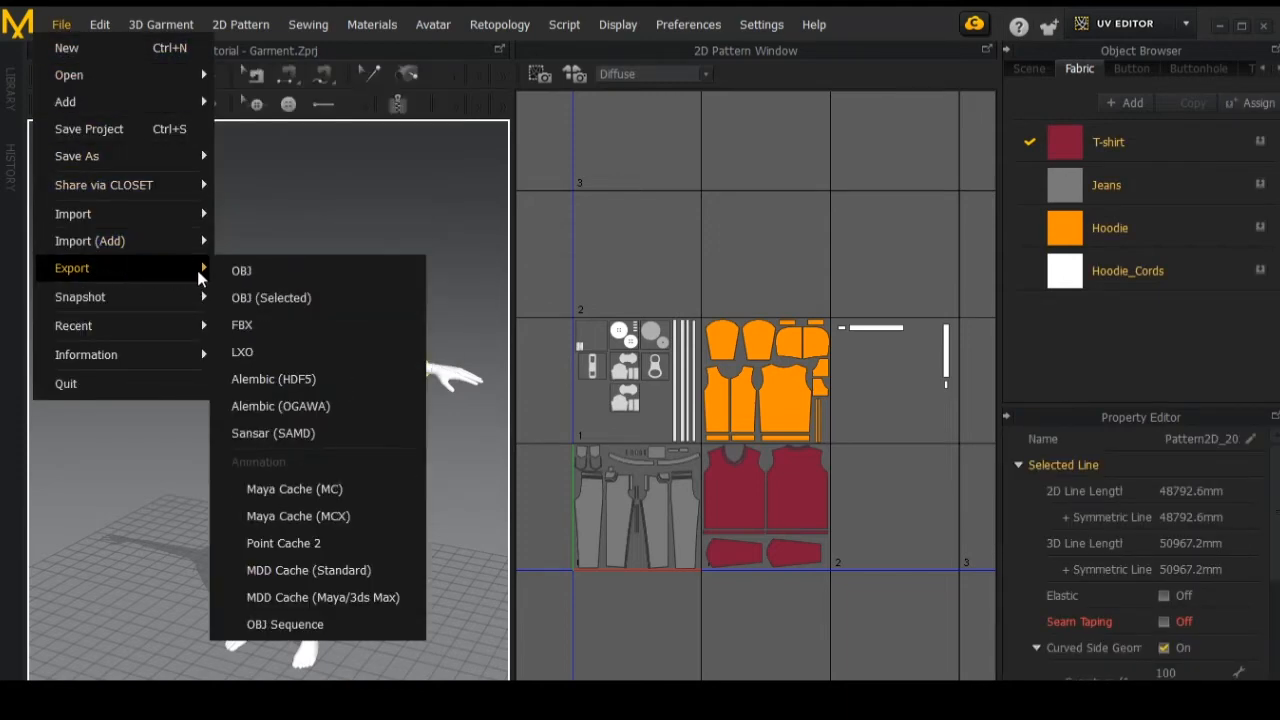
left_click(346, 305)
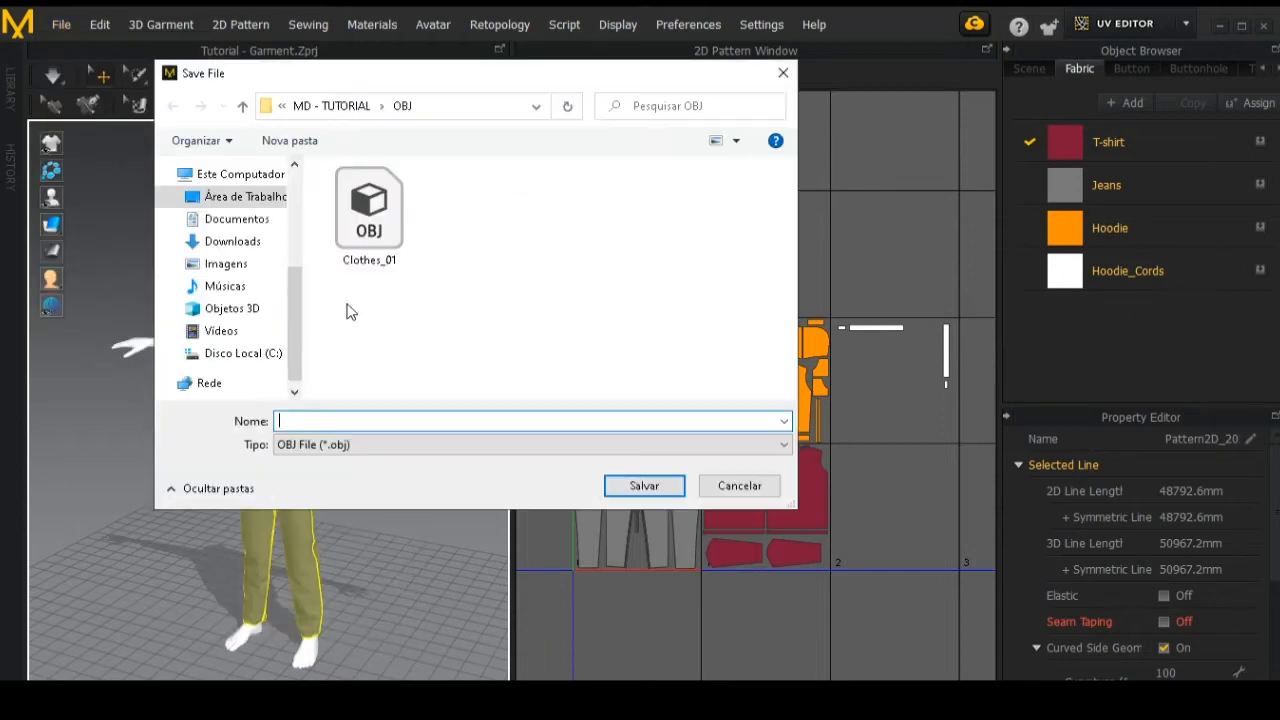
double_click(369, 215)
left_click(688, 350)
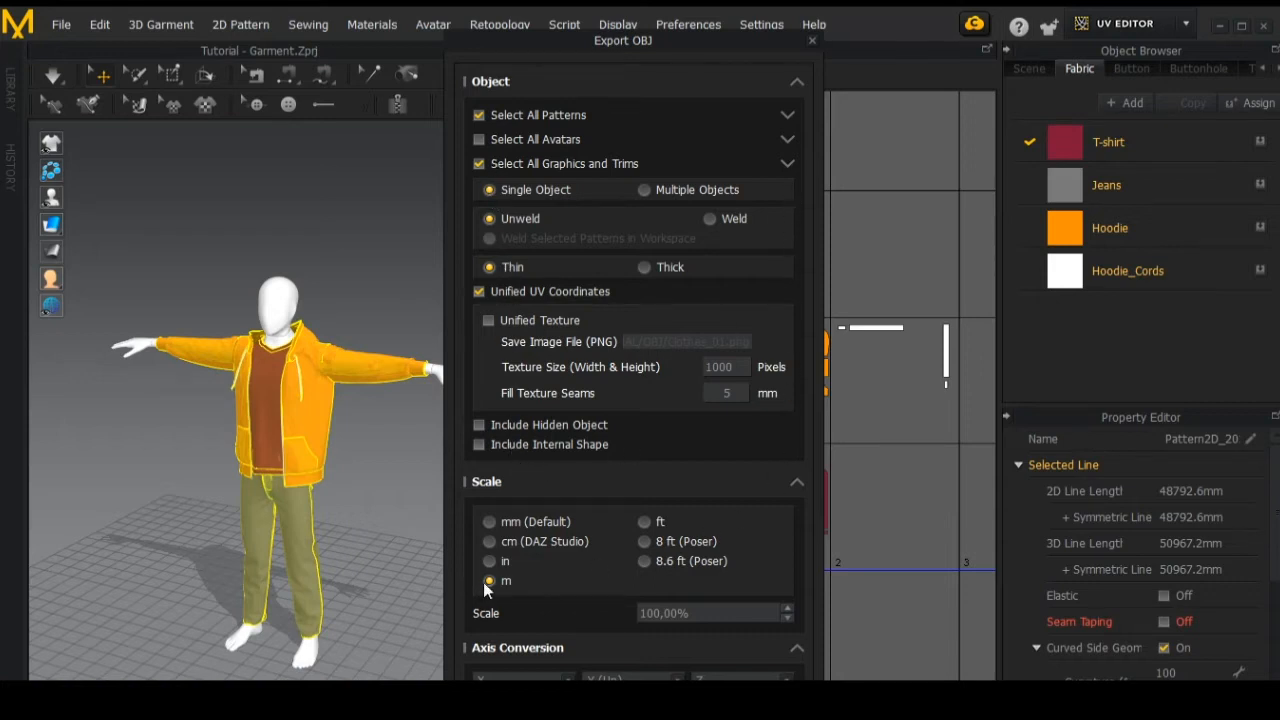
left_click(797, 482)
left_click(799, 506)
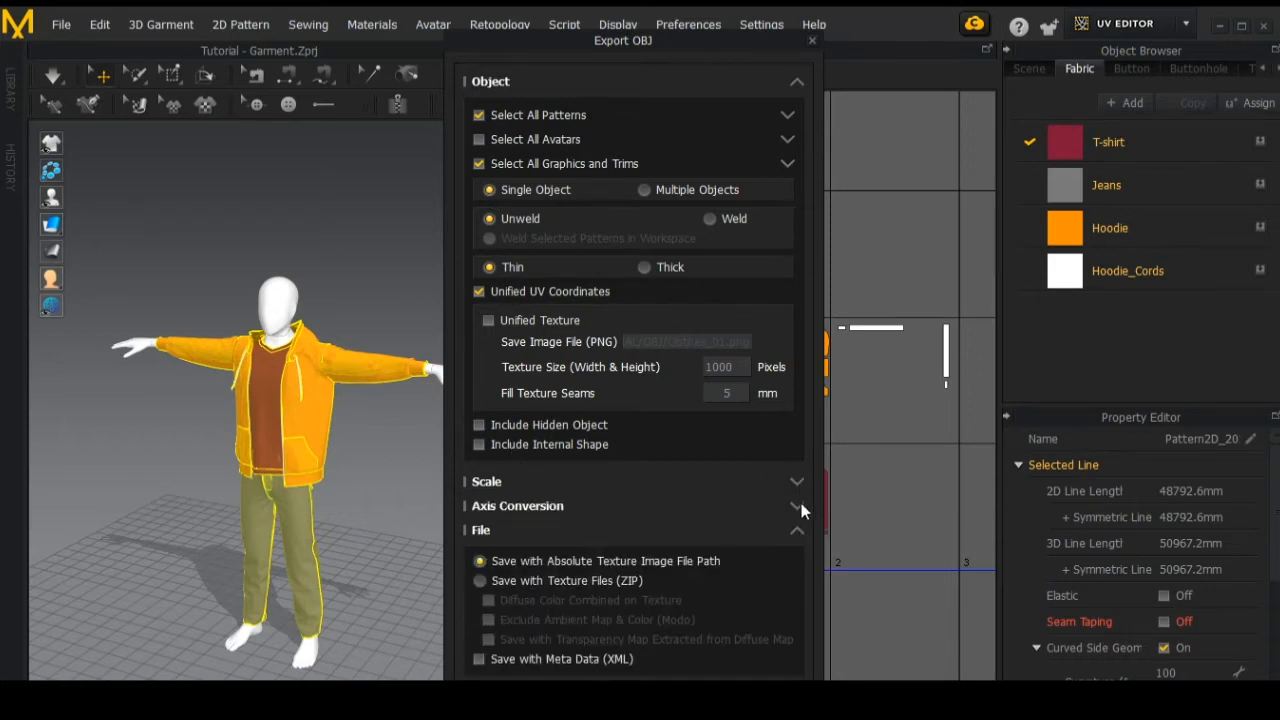
left_click(590, 698)
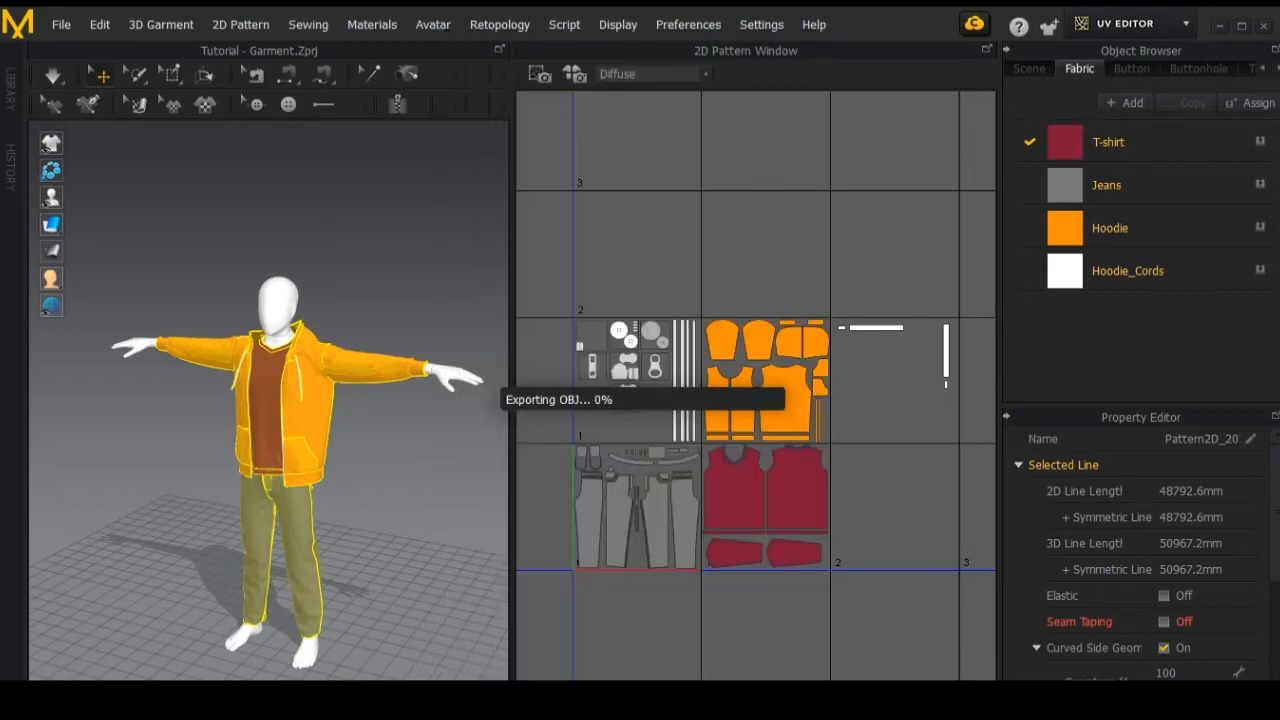
right_click_drag(438, 421, 407, 398)
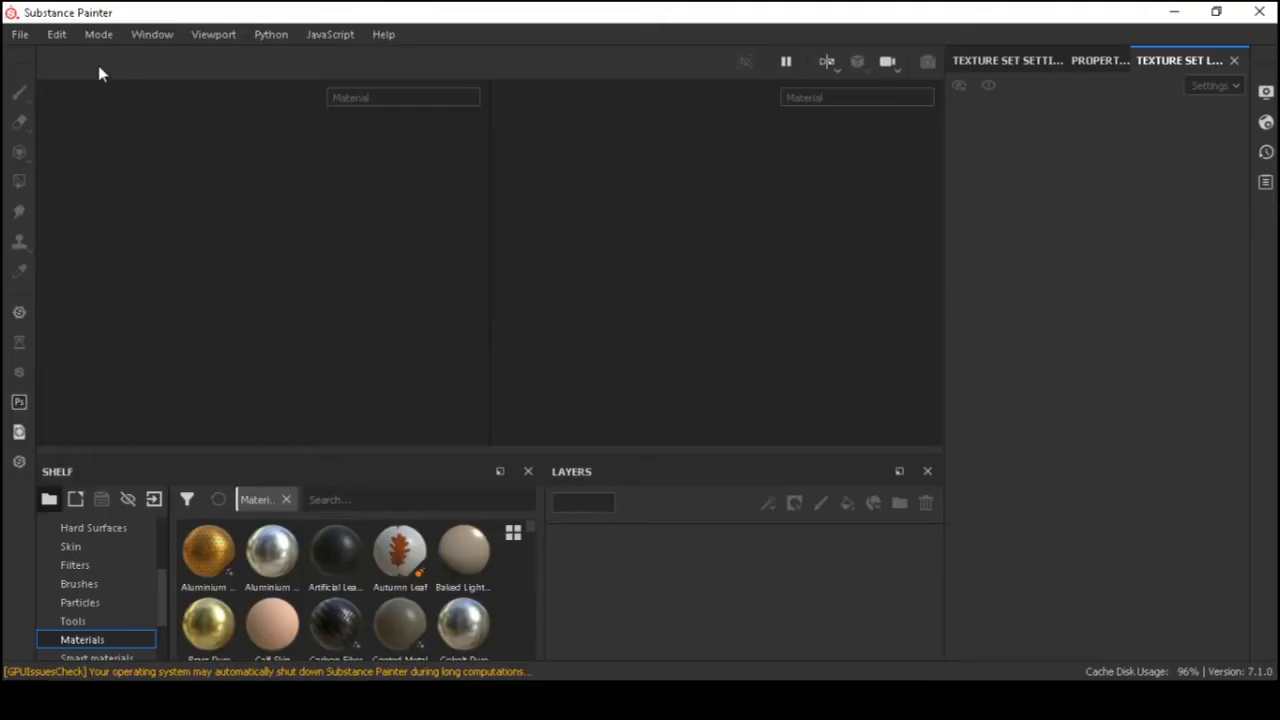
Switch to Substance Painter and create a project from Clothes_01.obj at 1024 resolution, converting UV tiles into individual texture sets
left_click(20, 34)
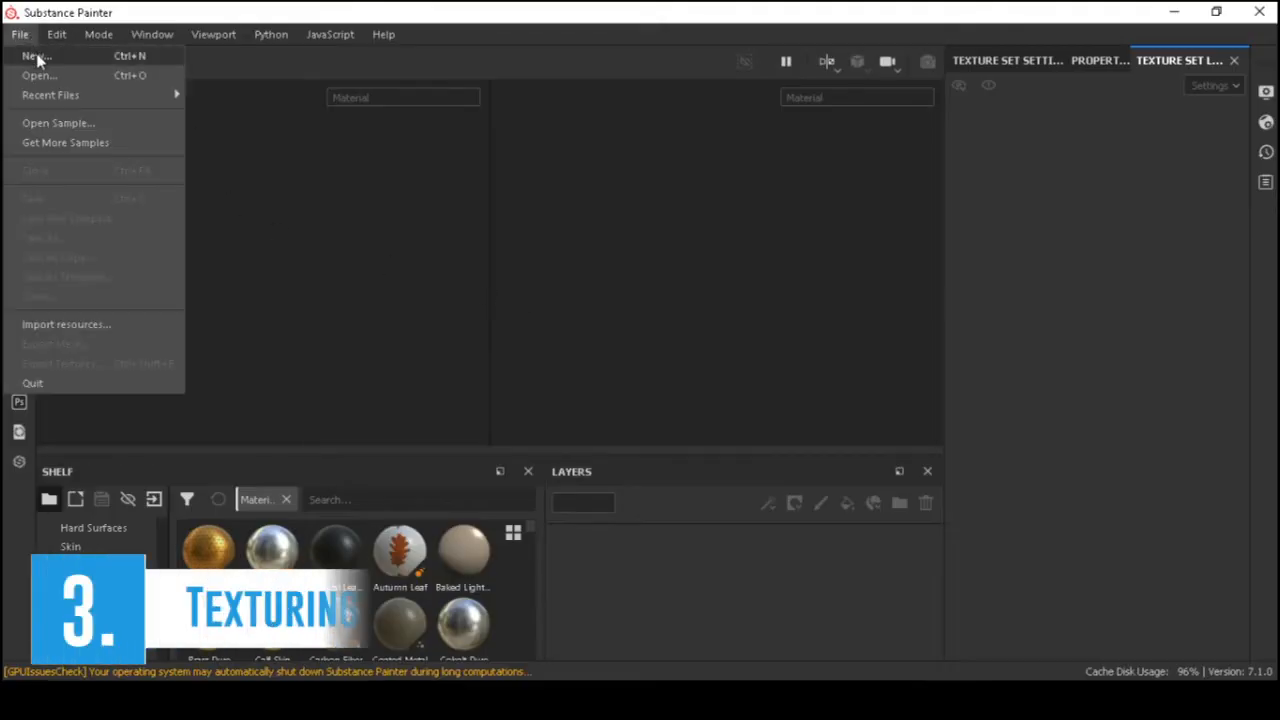
left_click(40, 61)
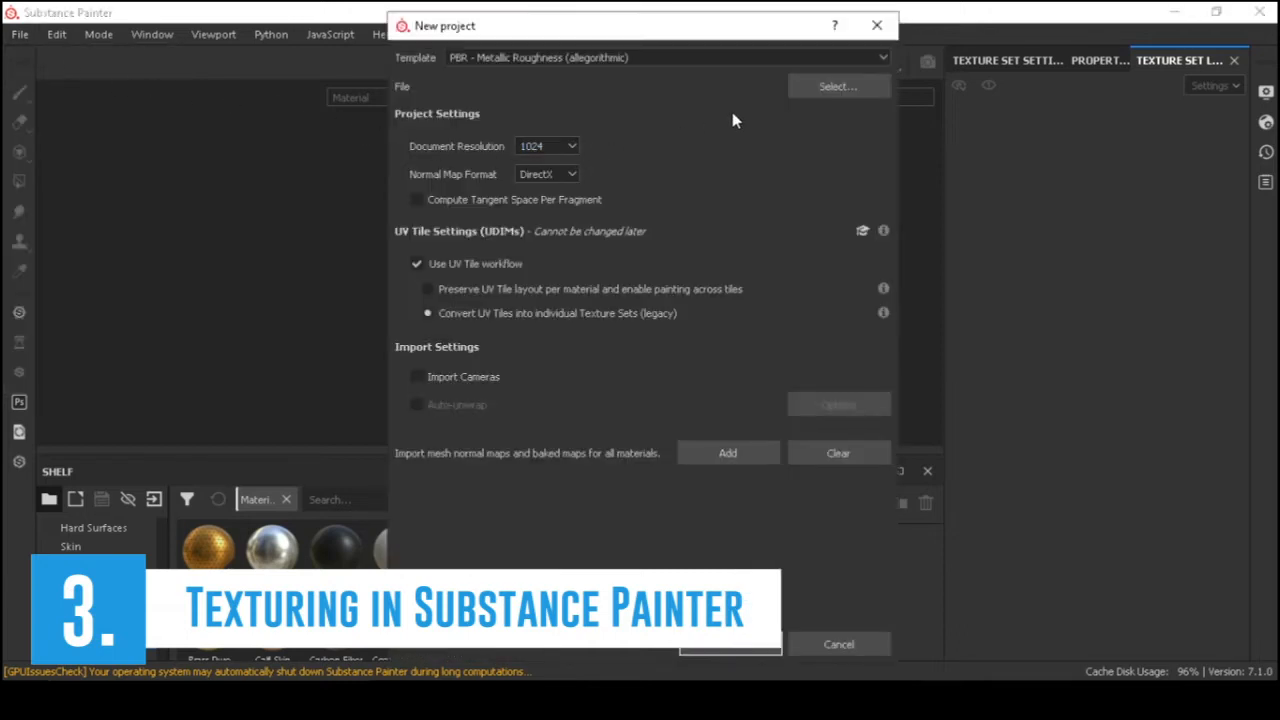
left_click(838, 86)
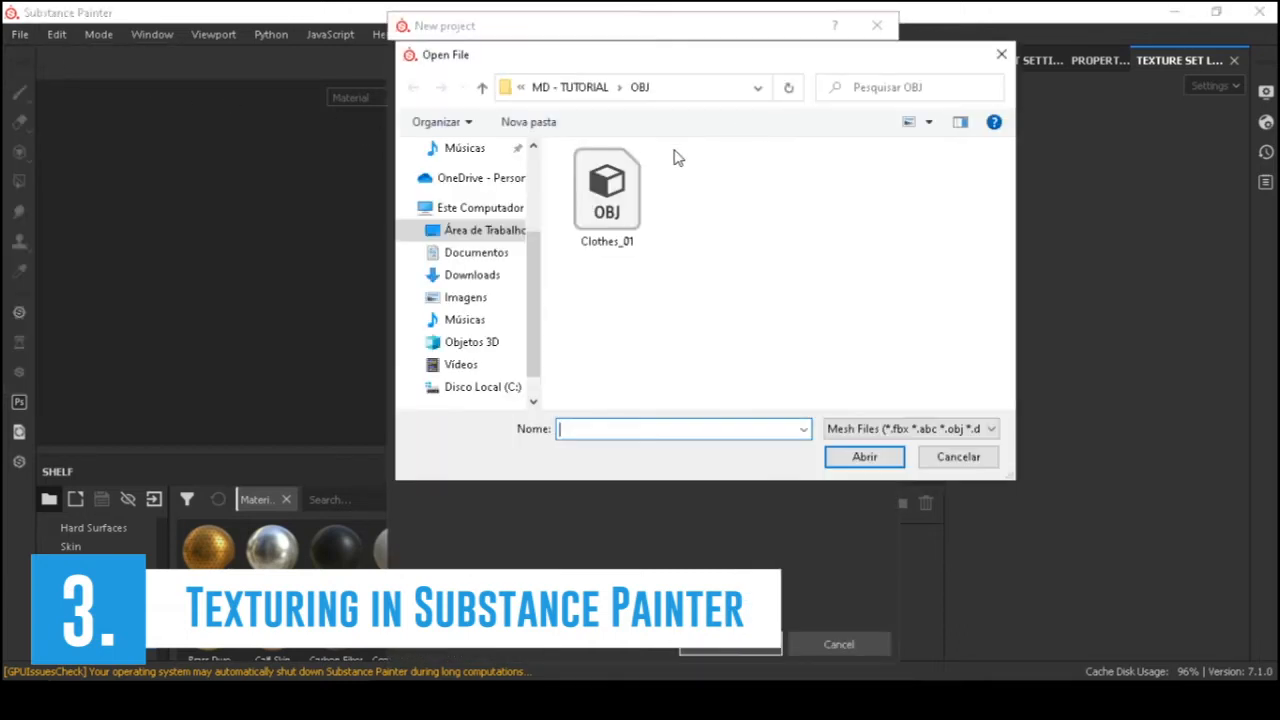
left_click(607, 190)
left_click(864, 456)
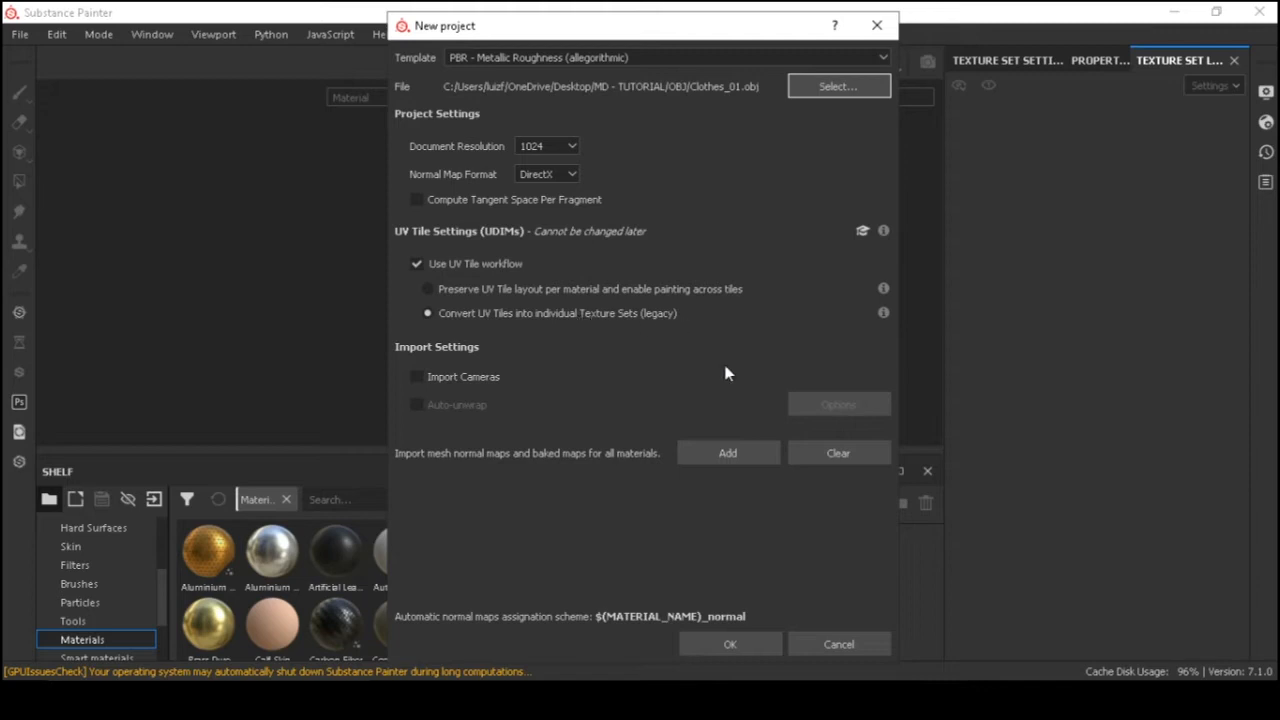
left_click(730, 640)
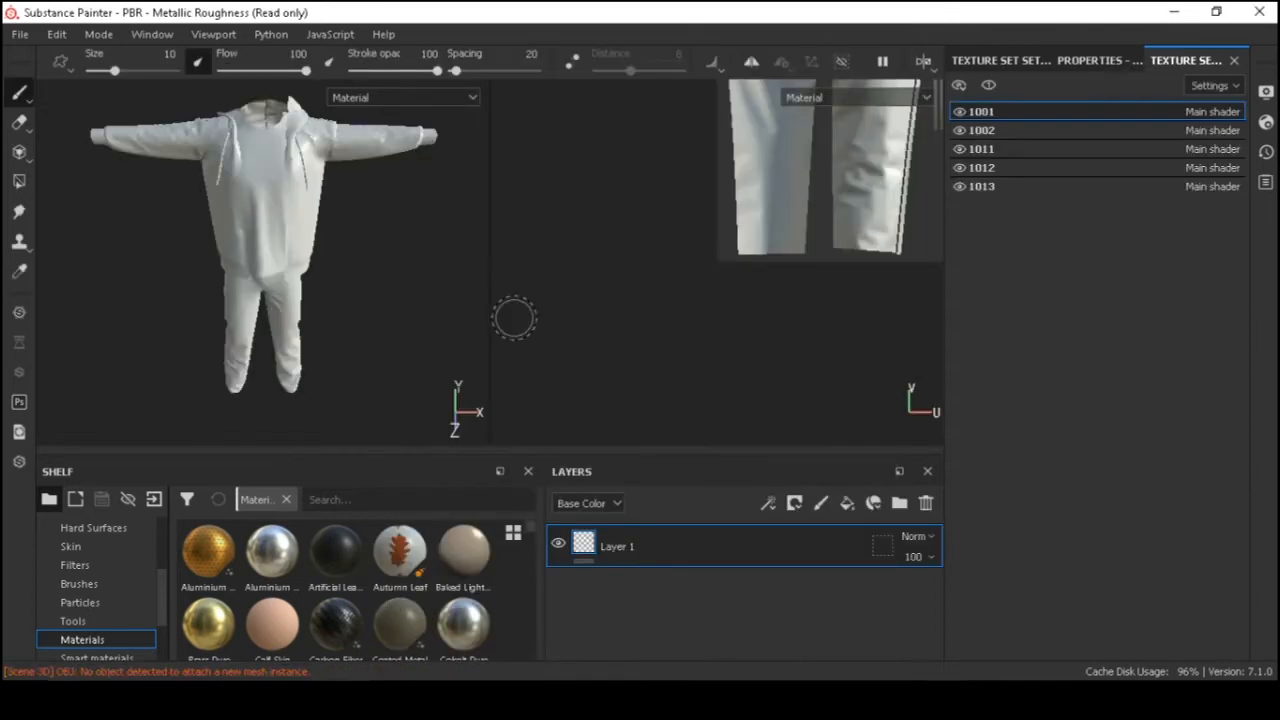
Examine the imported garment mesh and the UV islands of texture sets 1001, 1002, 1011, 1012 and 1013
left_click_drag(311, 225, 246, 209, "alt")
middle_click_drag(246, 209, 208, 236, "alt")
middle_click_drag(866, 208, 660, 360, "alt")
scroll(694, 336, "down", 3)
left_click(990, 132)
left_click(993, 150)
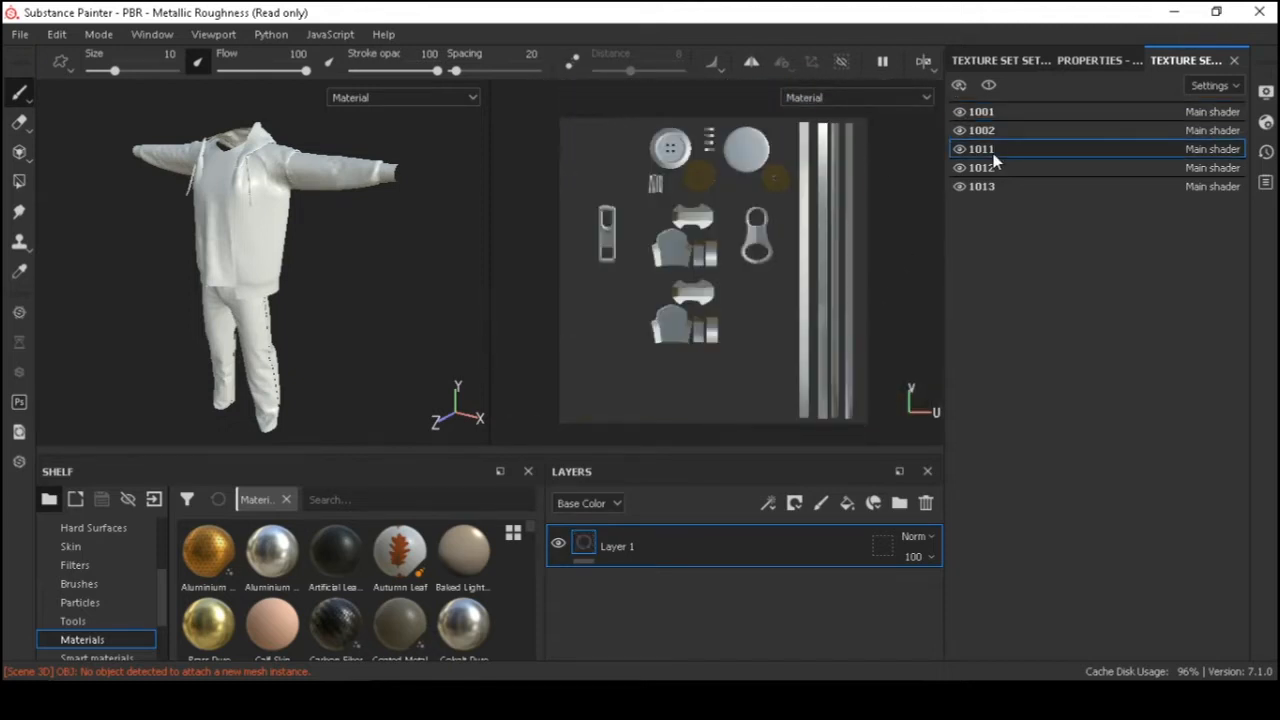
left_click(989, 168)
left_click(990, 189)
left_click(994, 115)
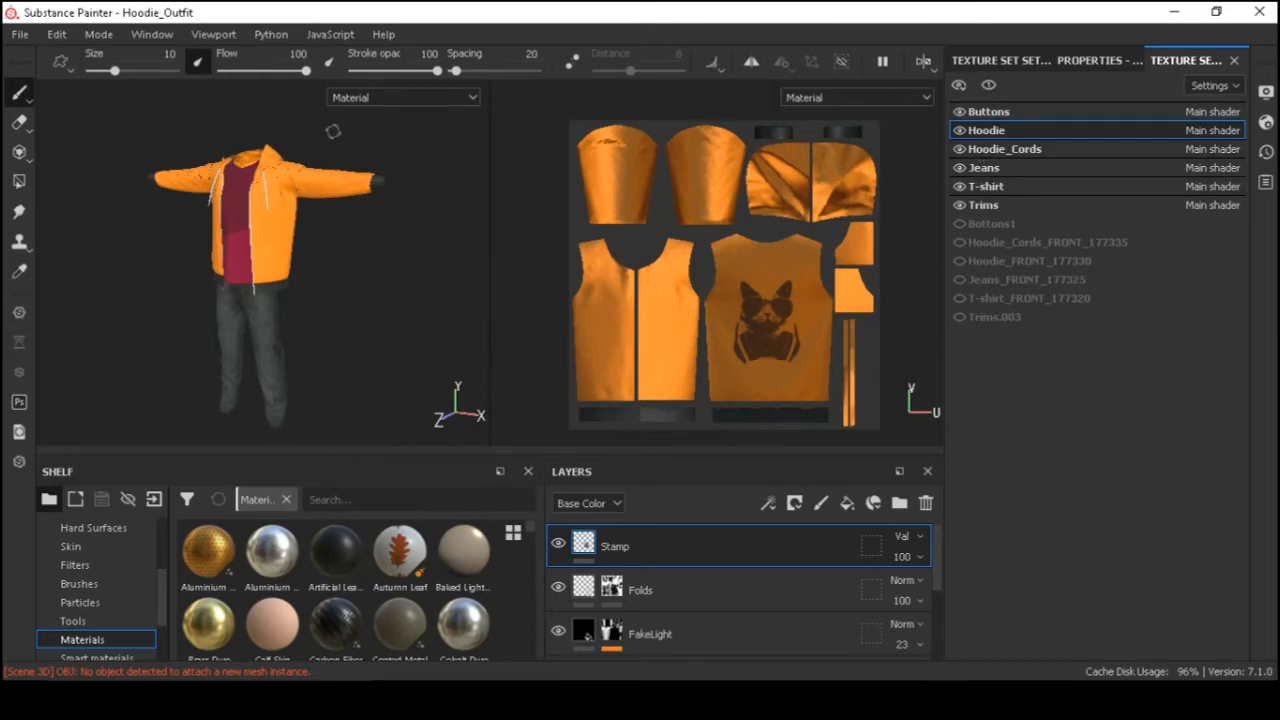
Open the texture export settings for the textured Hoodie_Outfit project
left_click(20, 34)
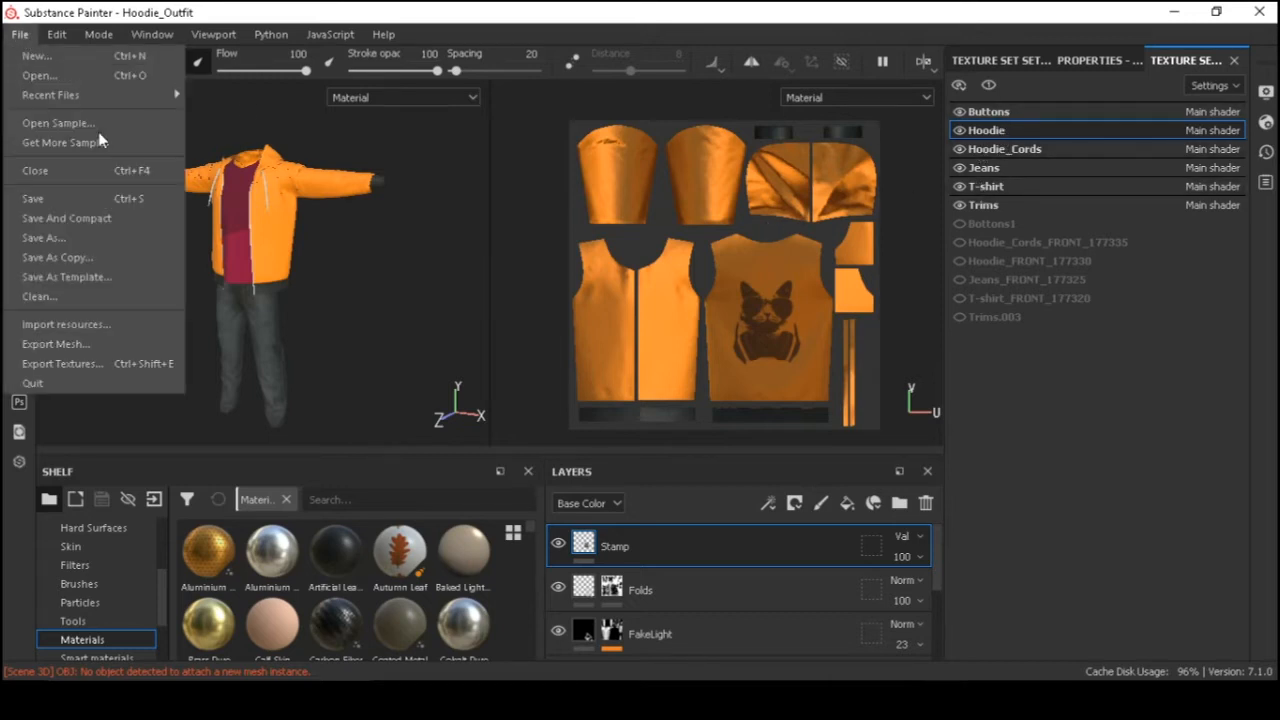
left_click(111, 358)
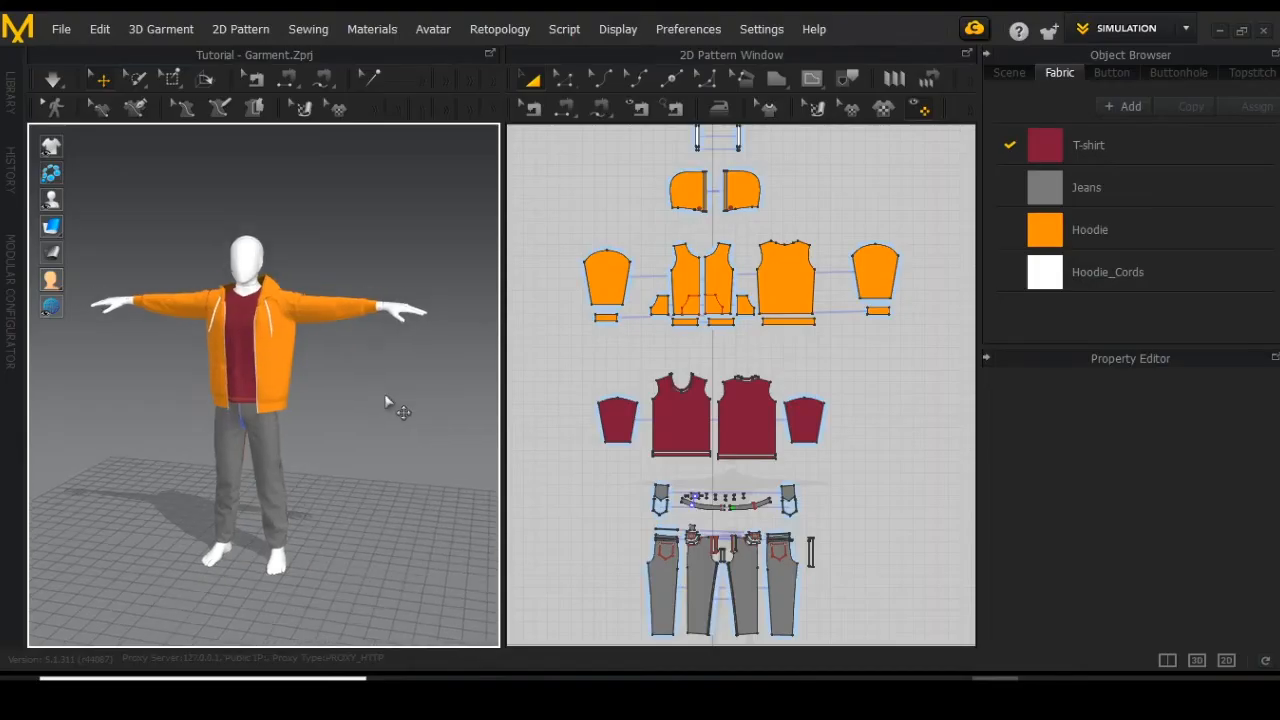
Switch to Marvelous Designer with the Tutorial - Garment project and change from Simulation to Animation mode
mouse_move(386, 400)
right_mouse_down()
mouse_move(396, 404)
mouse_move(379, 394)
right_mouse_up()
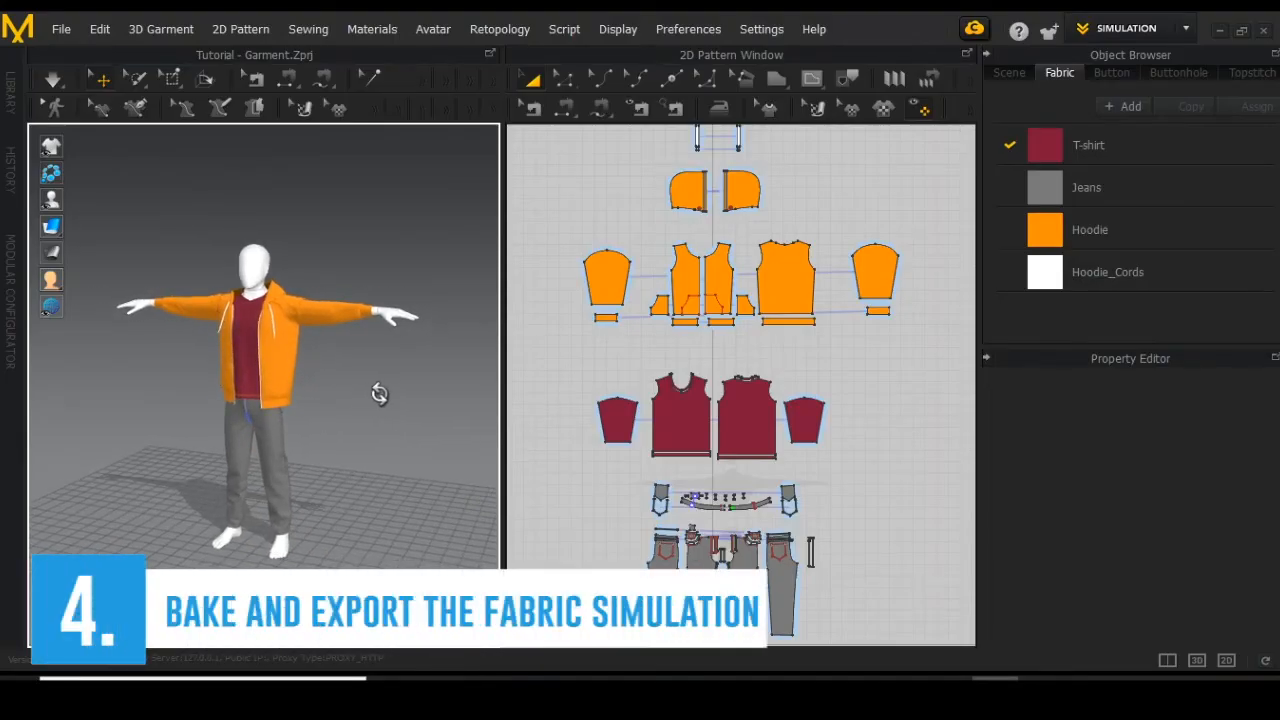
left_click(1131, 30)
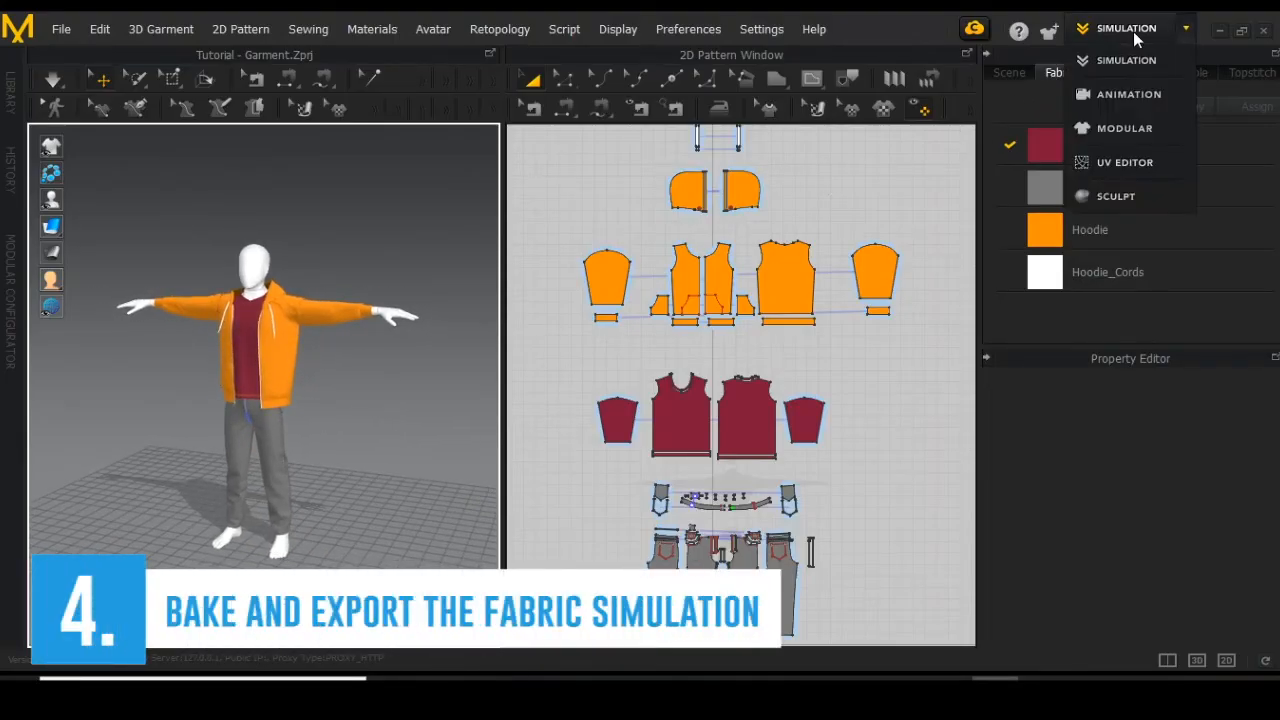
left_click(1111, 96)
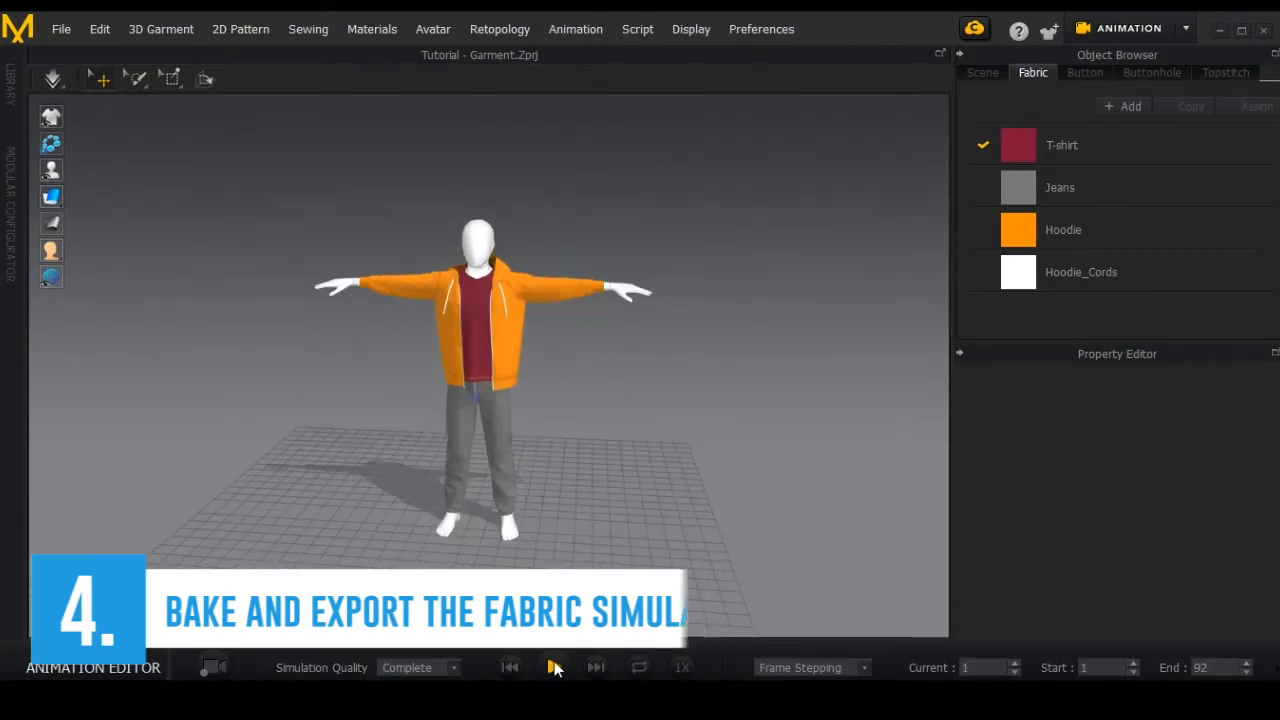
Record the garment simulation over the dance animation at Complete simulation quality and play back the result
left_click(418, 667)
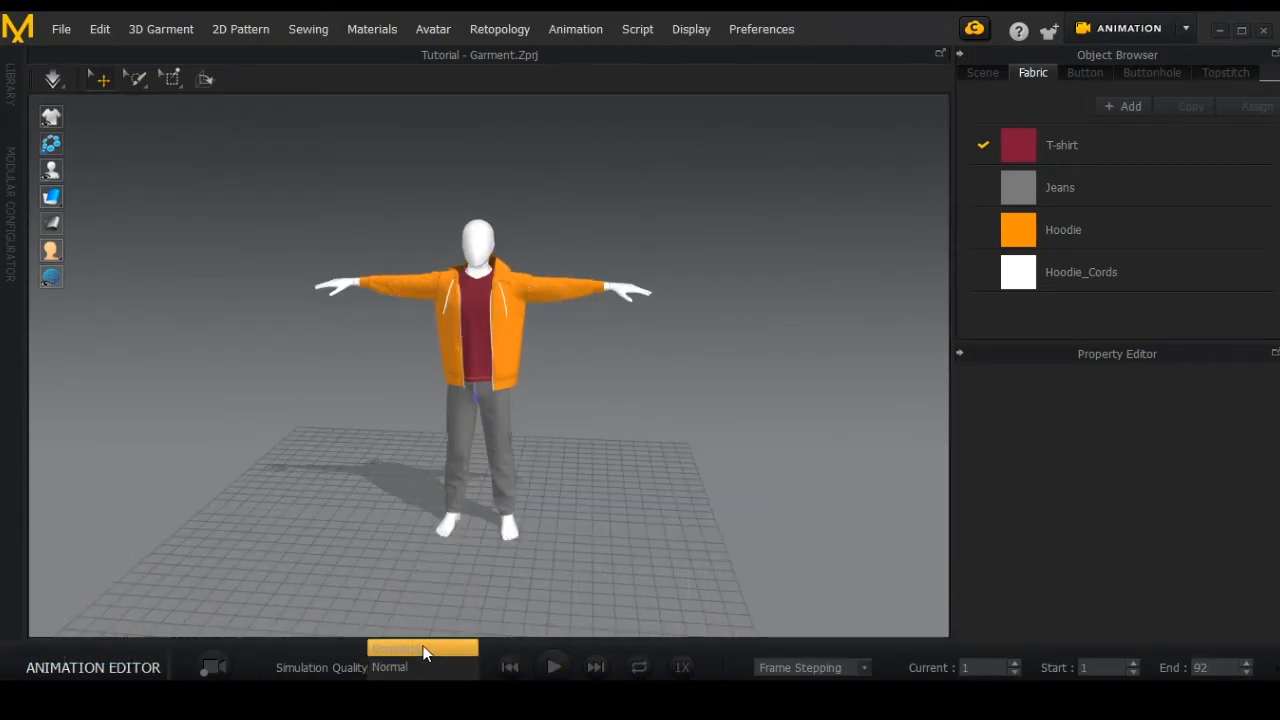
left_click(419, 647)
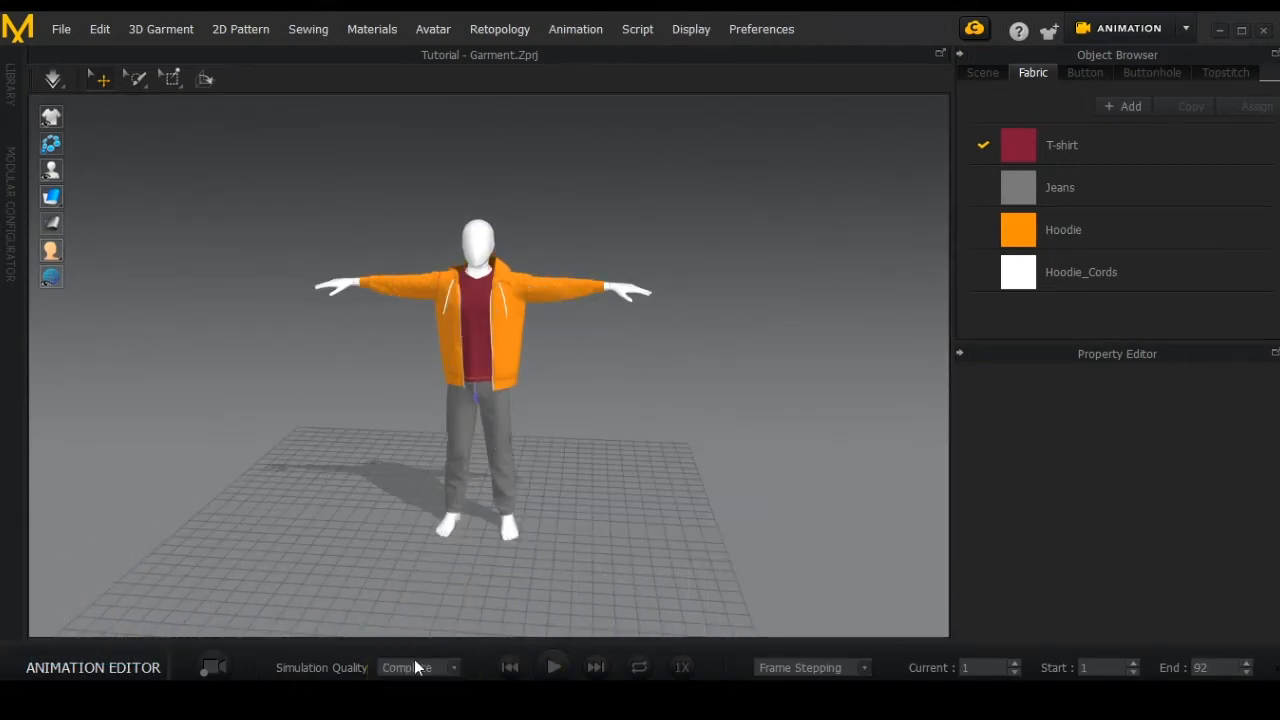
left_click(213, 670)
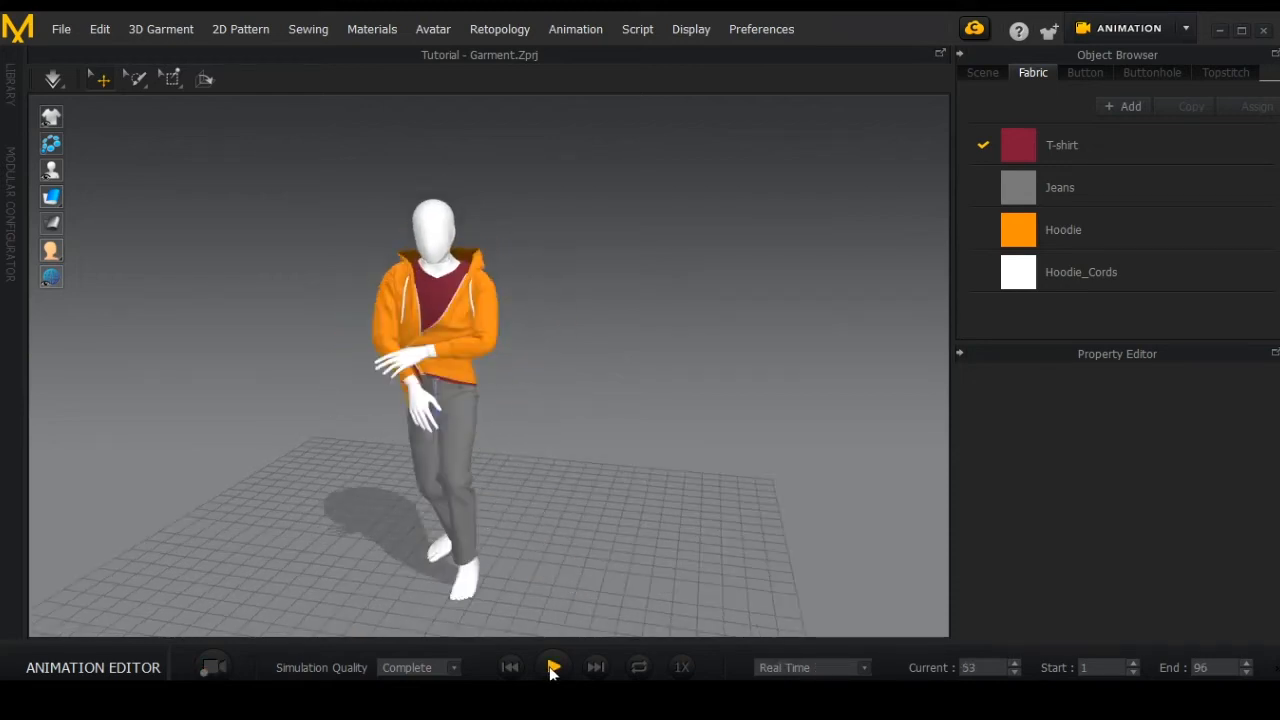
left_click(552, 670)
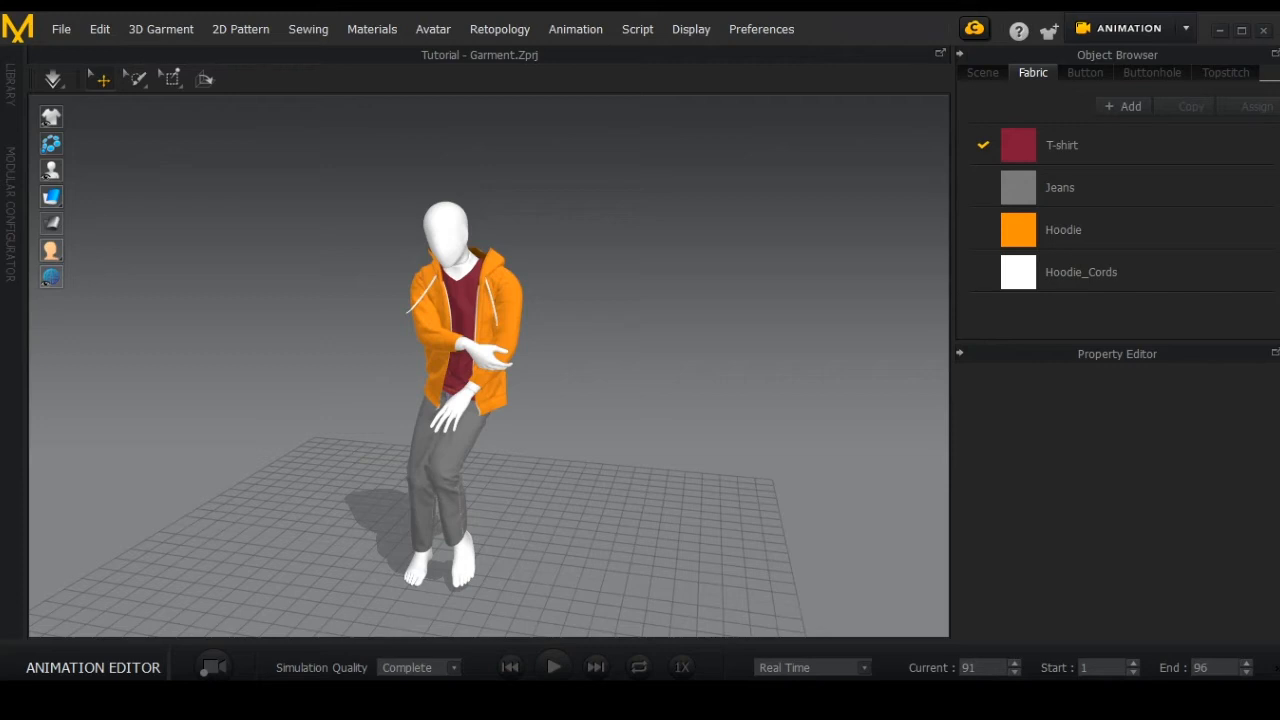
Select the entire garment and start a Point Cache 2 export that overwrites Dance_01PC2.pc2
key("ctrl+a")
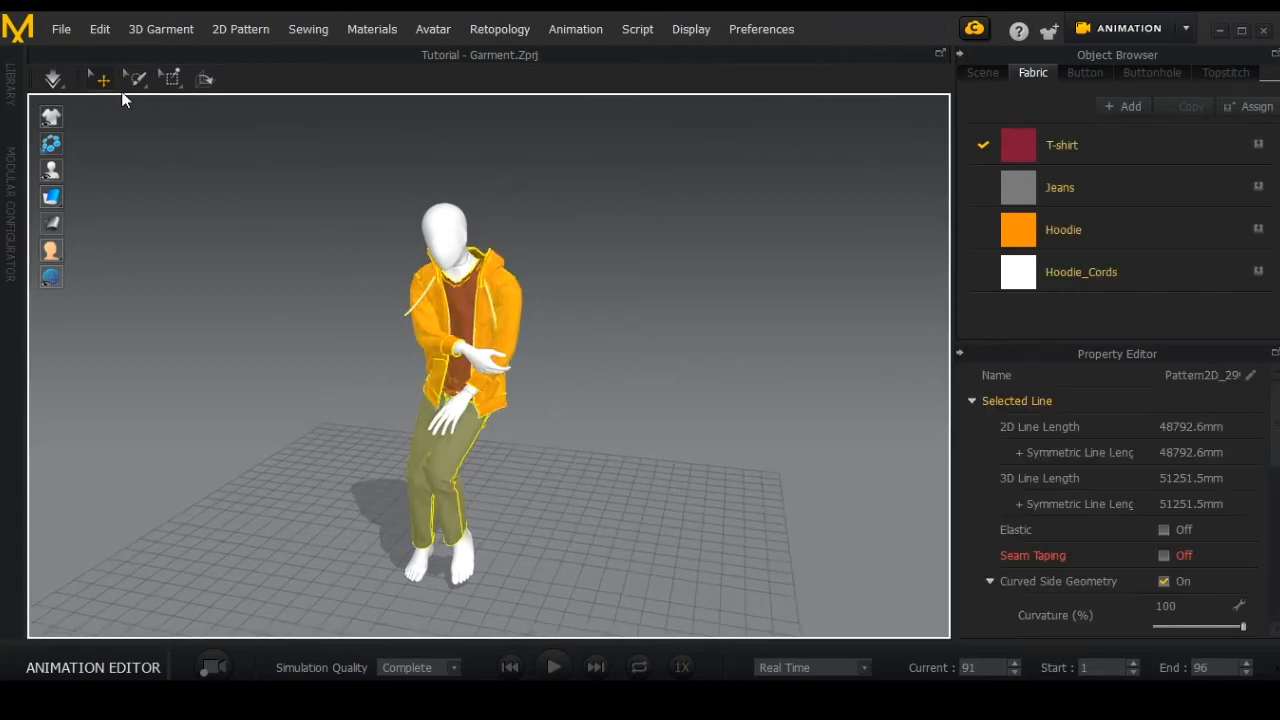
left_click(62, 36)
mouse_move(104, 279)
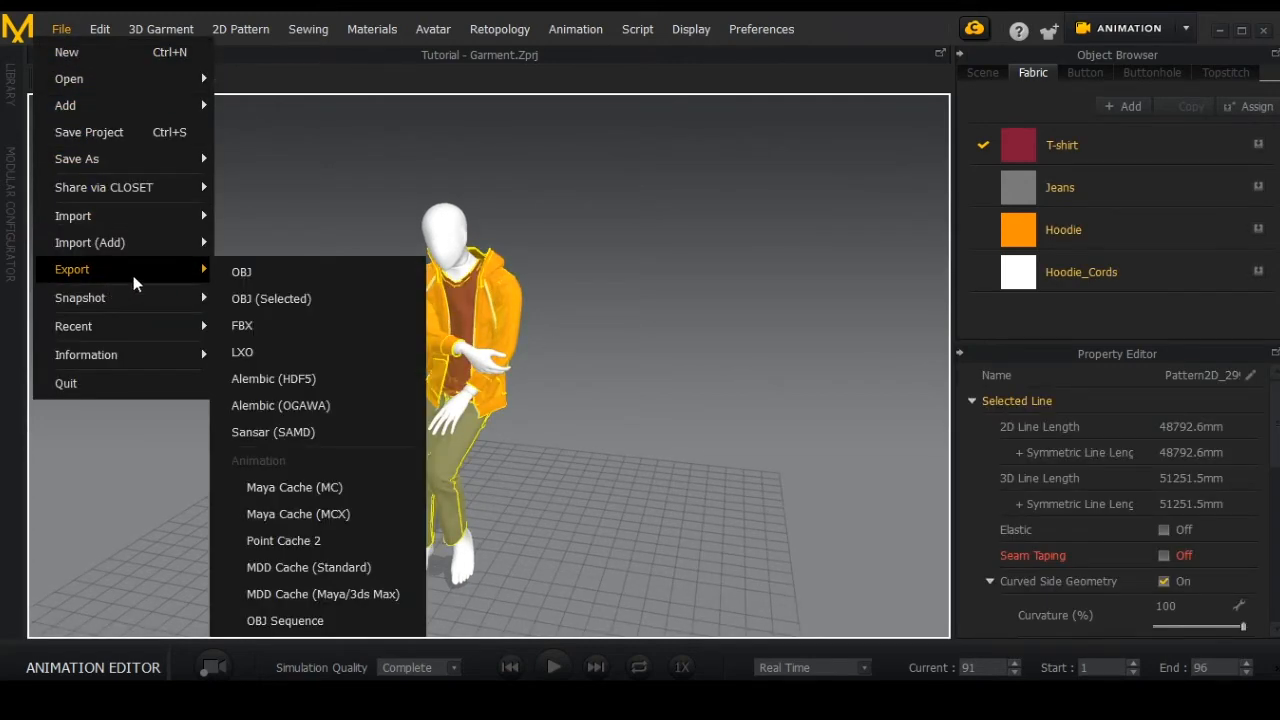
left_click(320, 542)
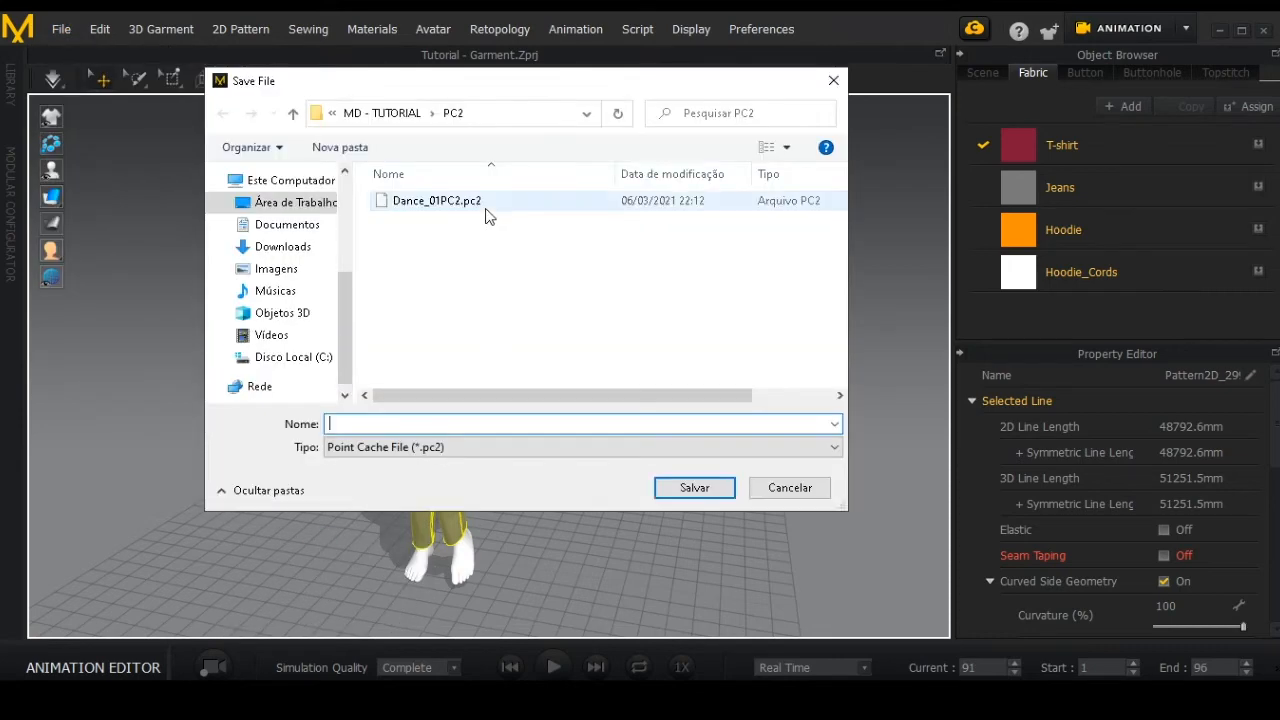
left_click(486, 203)
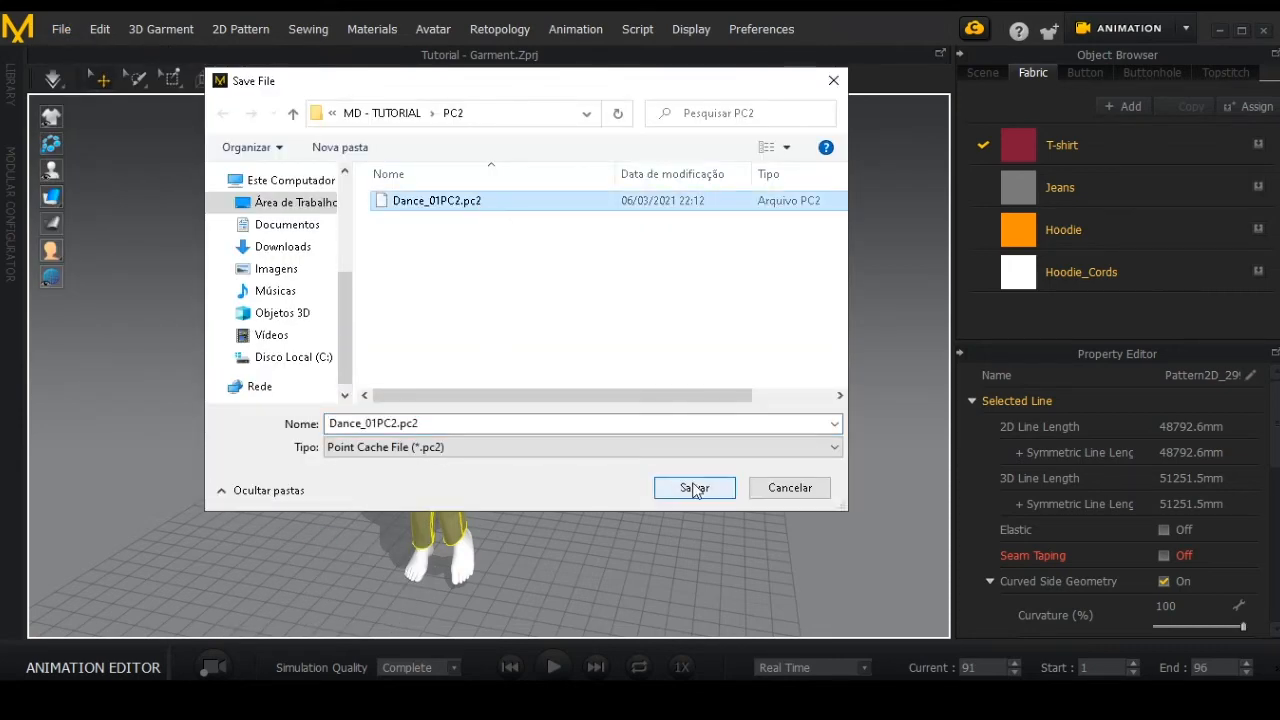
left_click(694, 487)
left_click(689, 354)
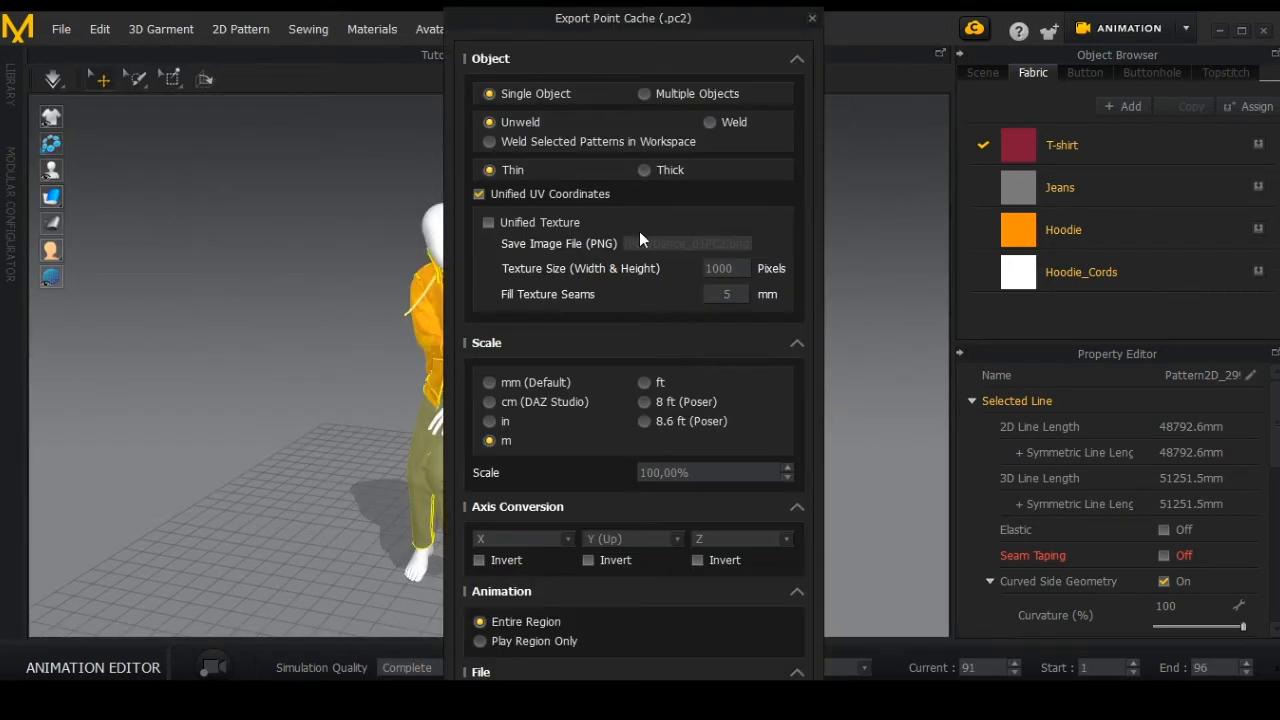
Export the point cache with thick garments as a single object, with unified UV coordinates, metre scale and the entire animation region
left_click(645, 170)
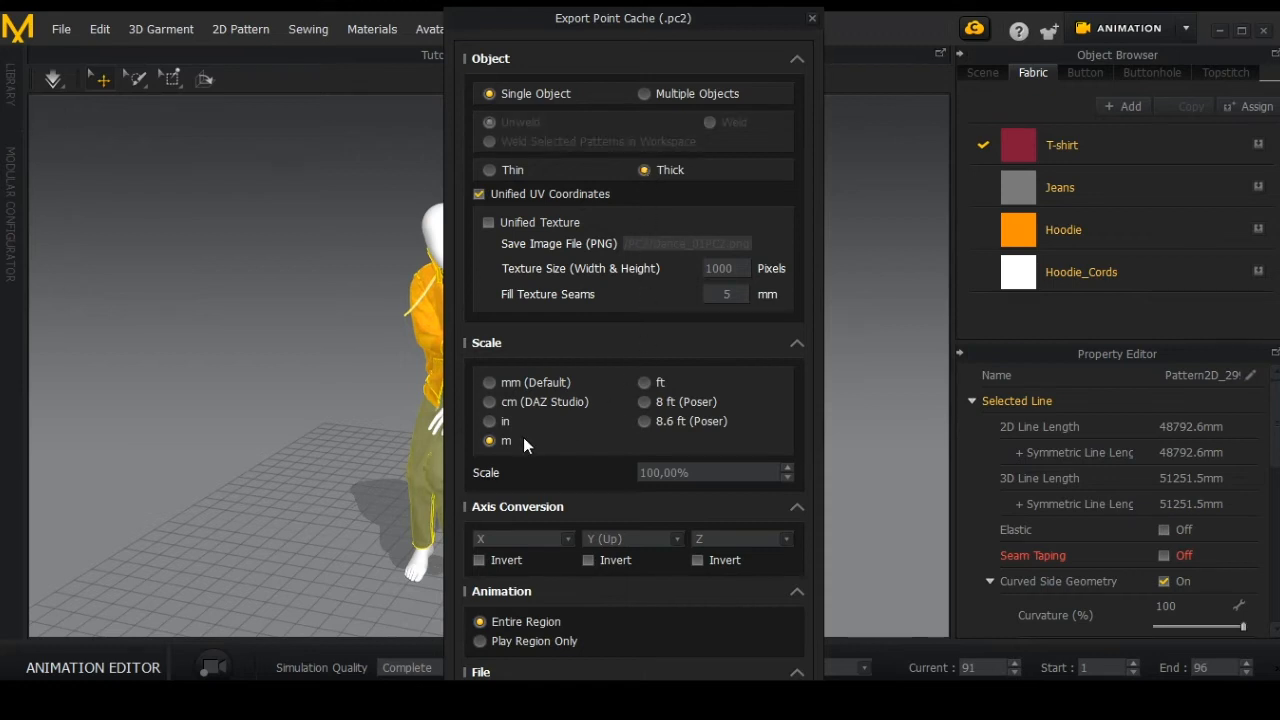
left_click(797, 507)
left_click(797, 531)
left_click(797, 554)
left_click(664, 586)
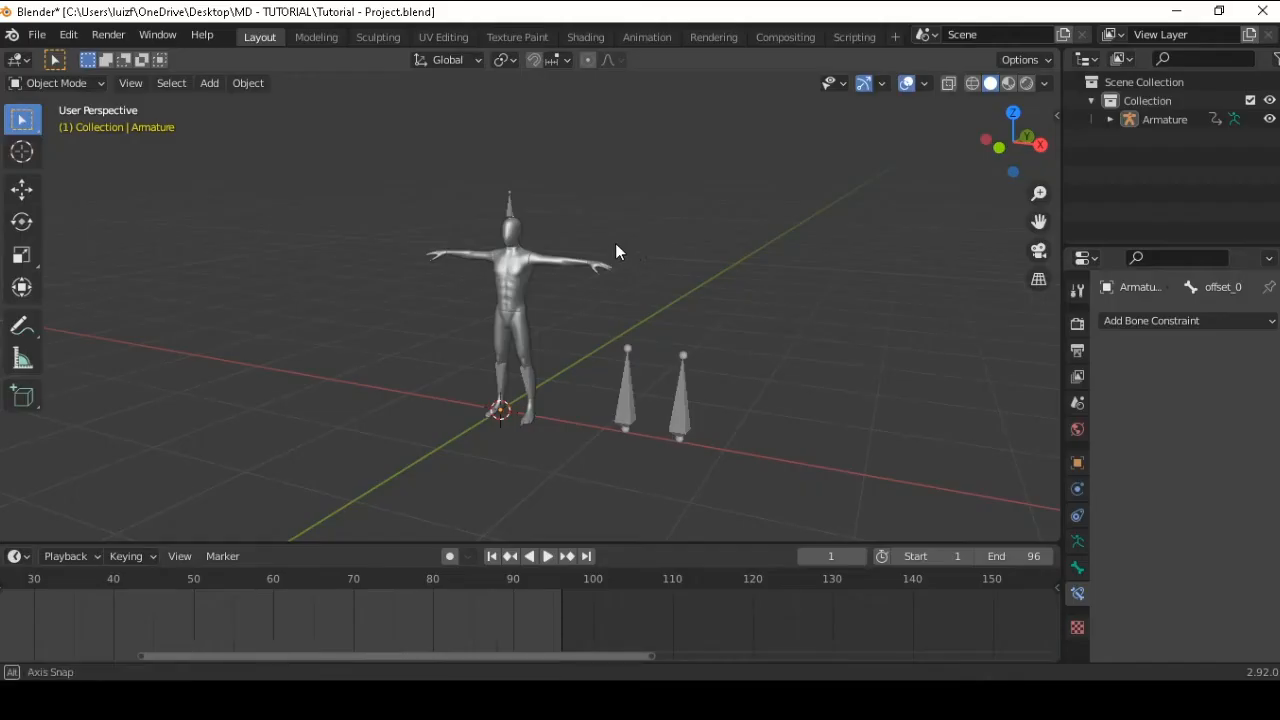
In Blender, import Dance_01PC2.obj from the PC2 folder with Keep Vert Order geometry
middle_click_drag(615, 250, 584, 313)
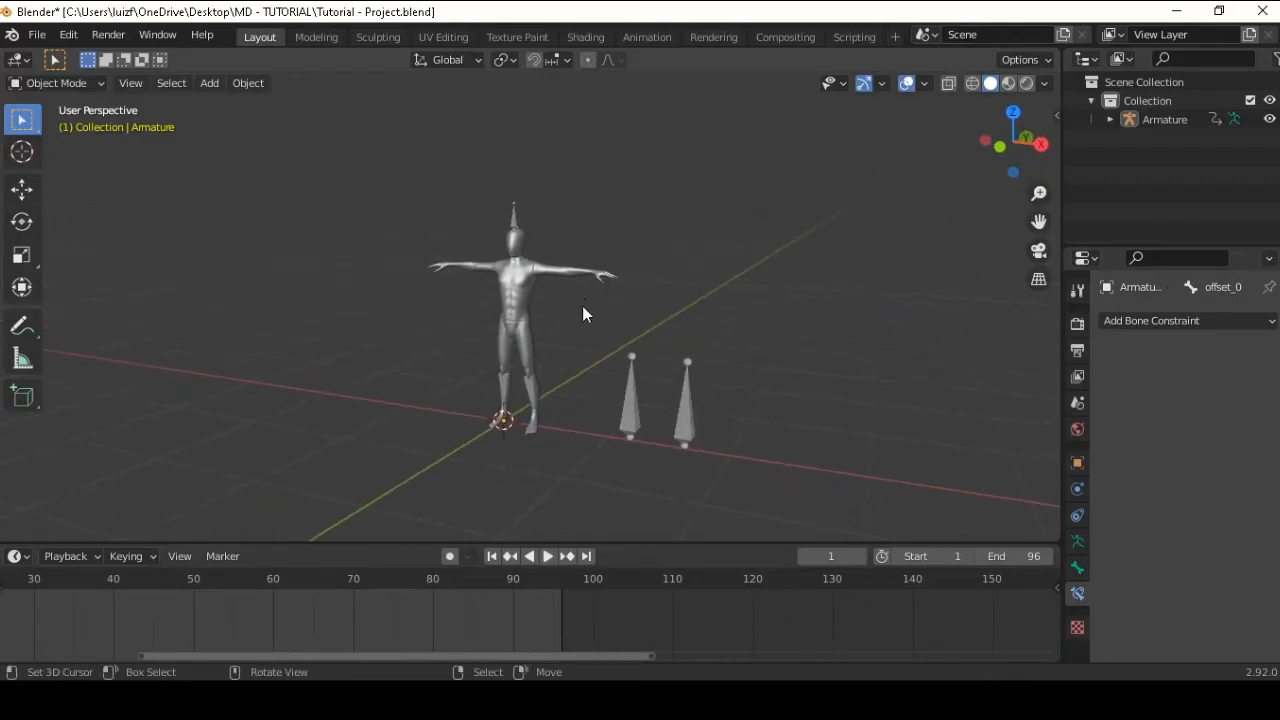
left_click(37, 40)
mouse_move(108, 285)
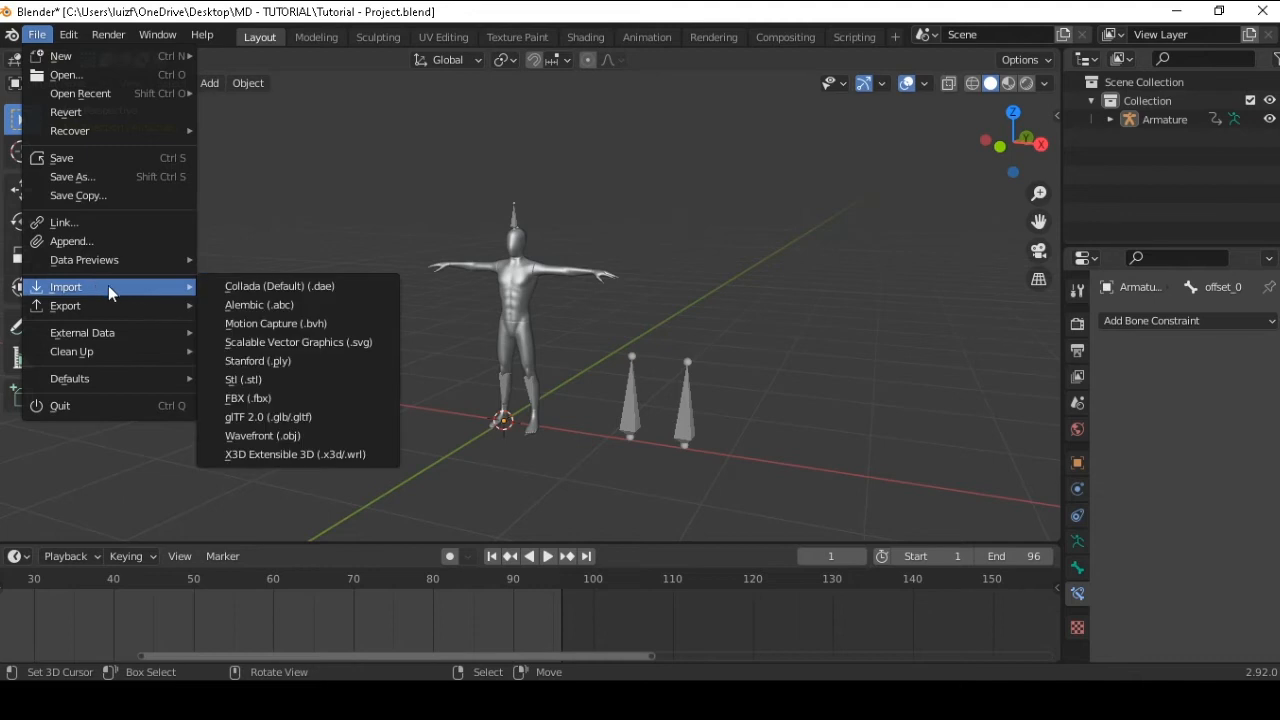
left_click(290, 435)
double_click(730, 150)
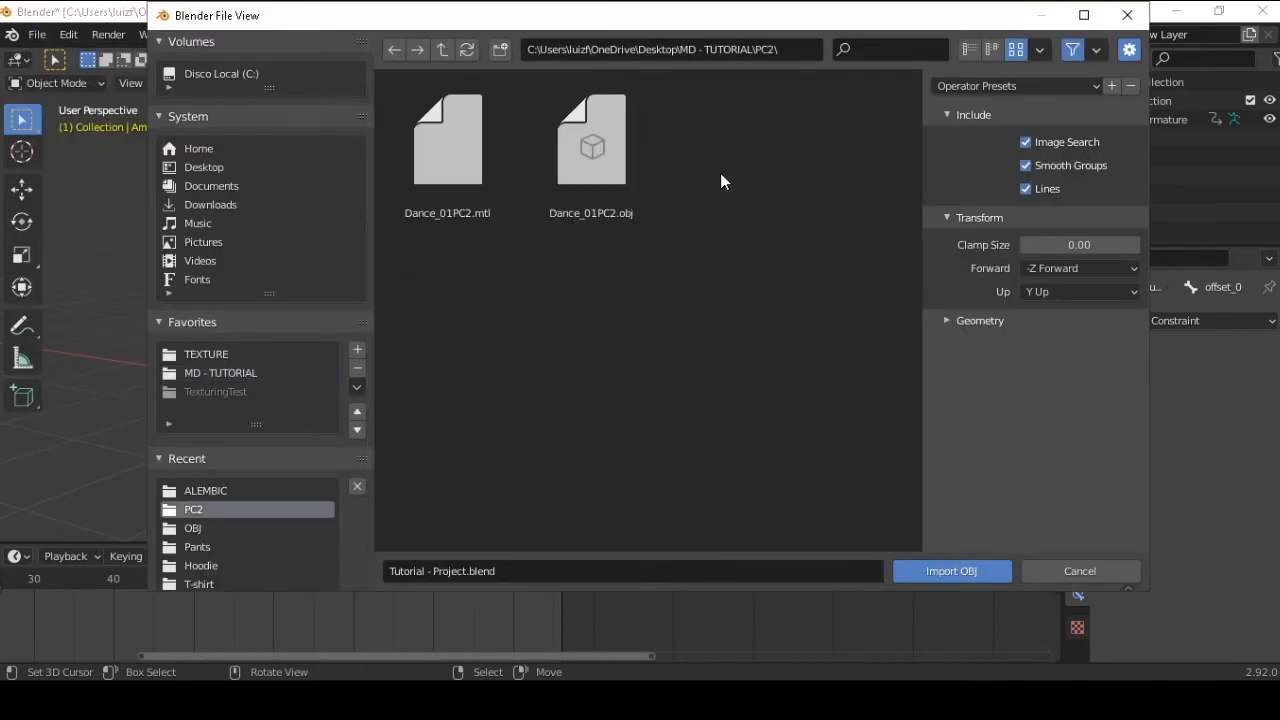
left_click(616, 204)
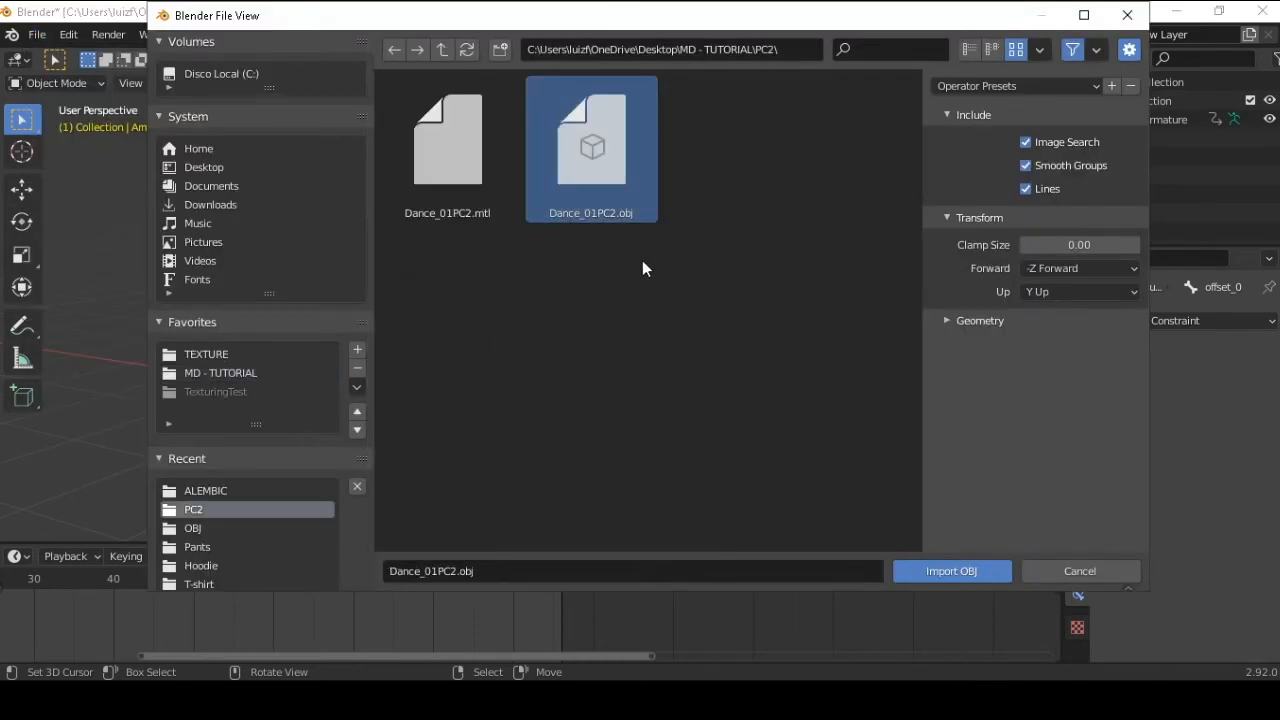
left_click(968, 322)
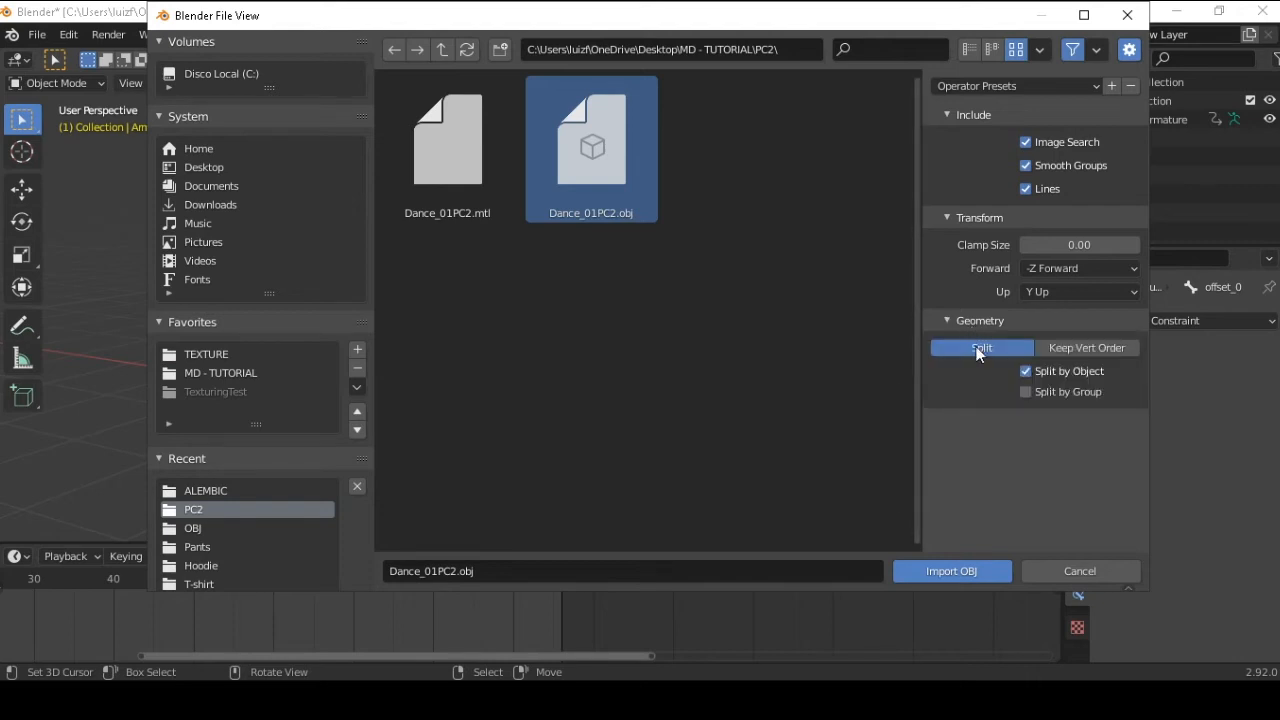
left_click(1095, 348)
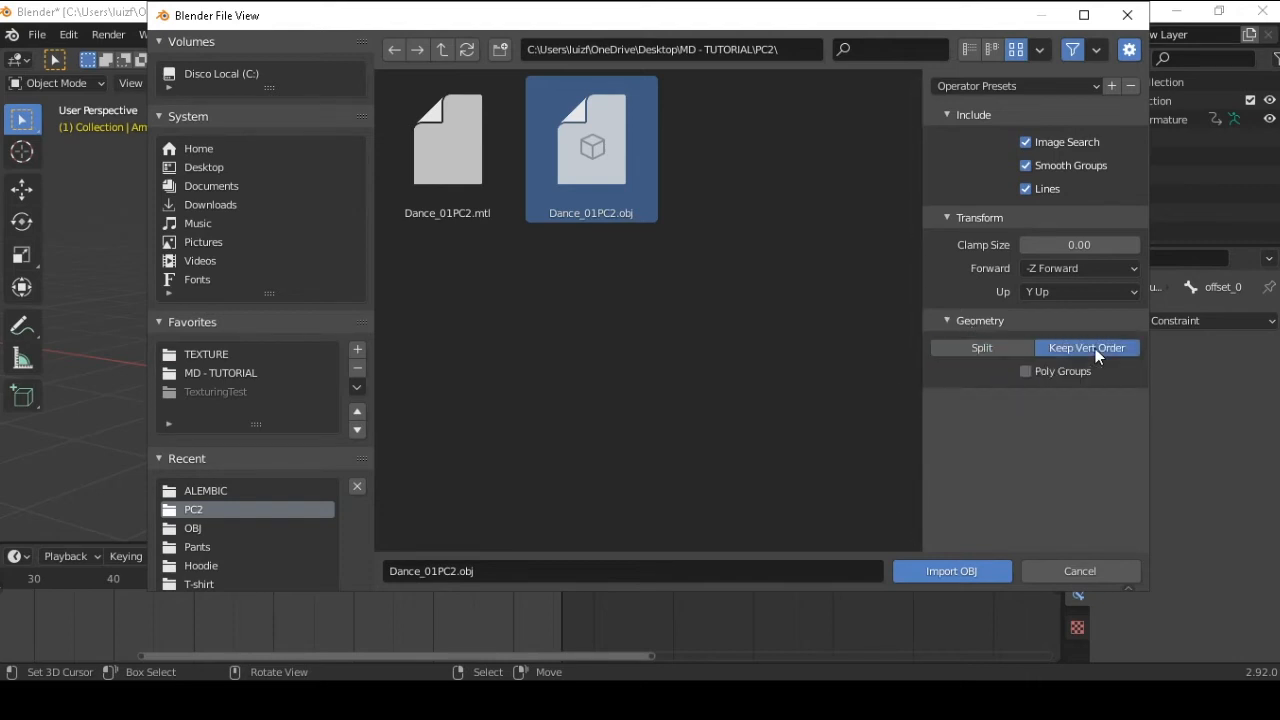
left_click(970, 571)
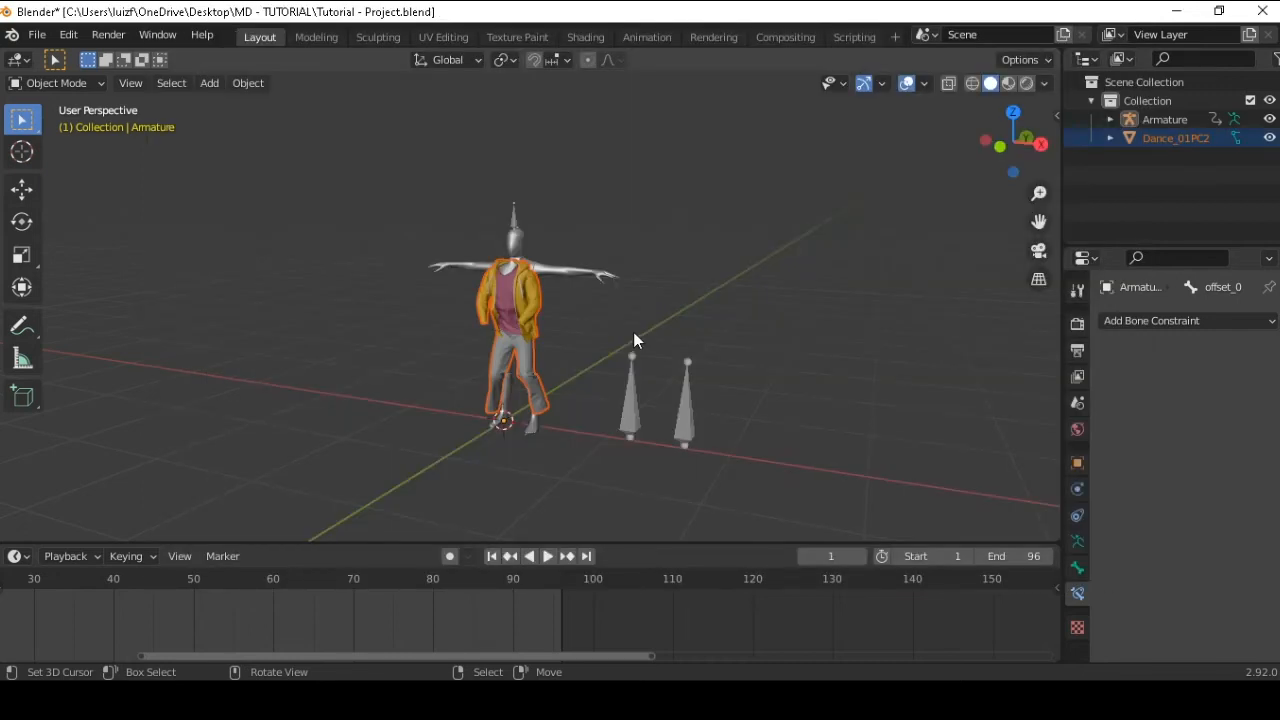
Add a Mesh Cache modifier to the imported garment and set its format to PC2
scroll(514, 600, "down", 4)
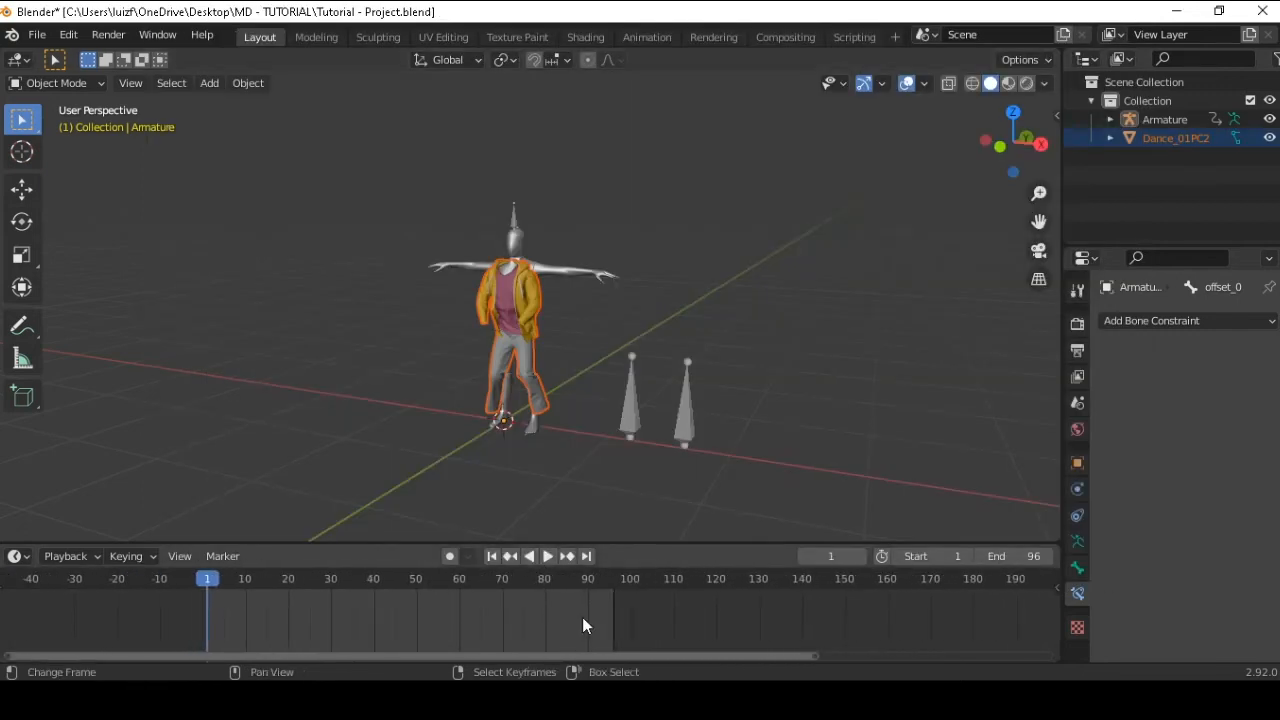
scroll(617, 374, "up", 4)
scroll(595, 354, "up", 1)
left_click(539, 290)
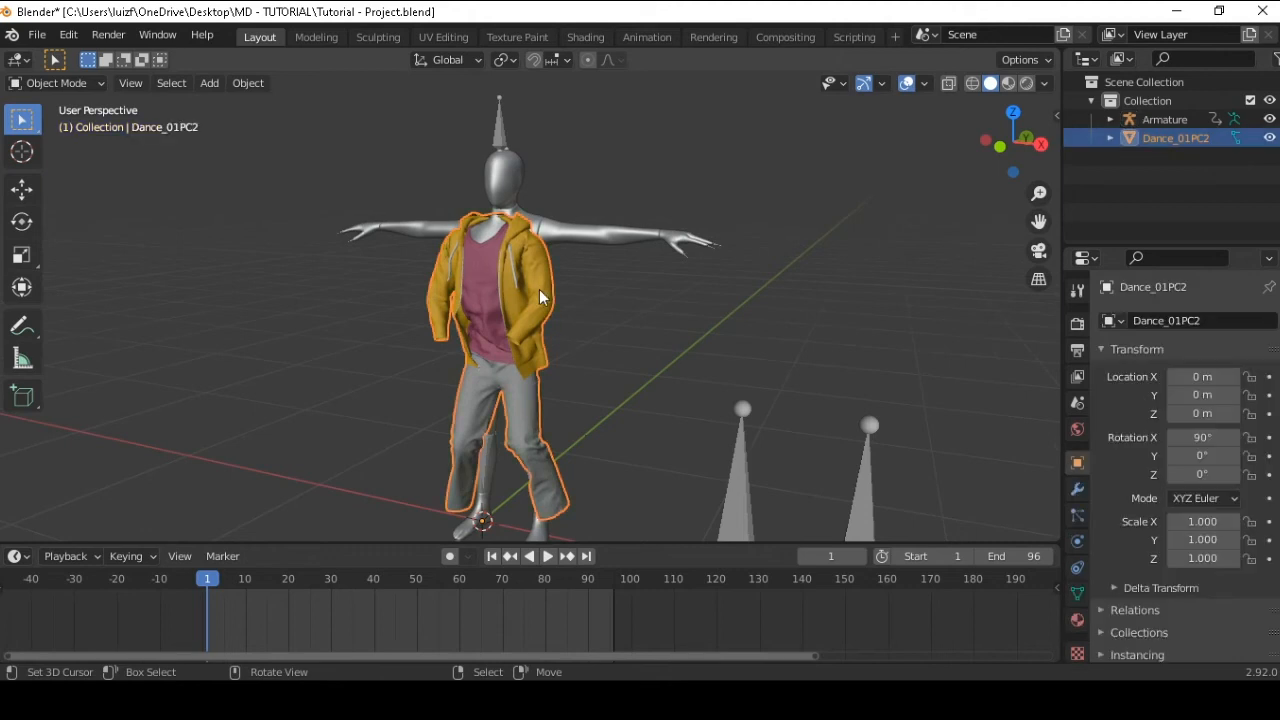
middle_click_drag(680, 331, 673, 340)
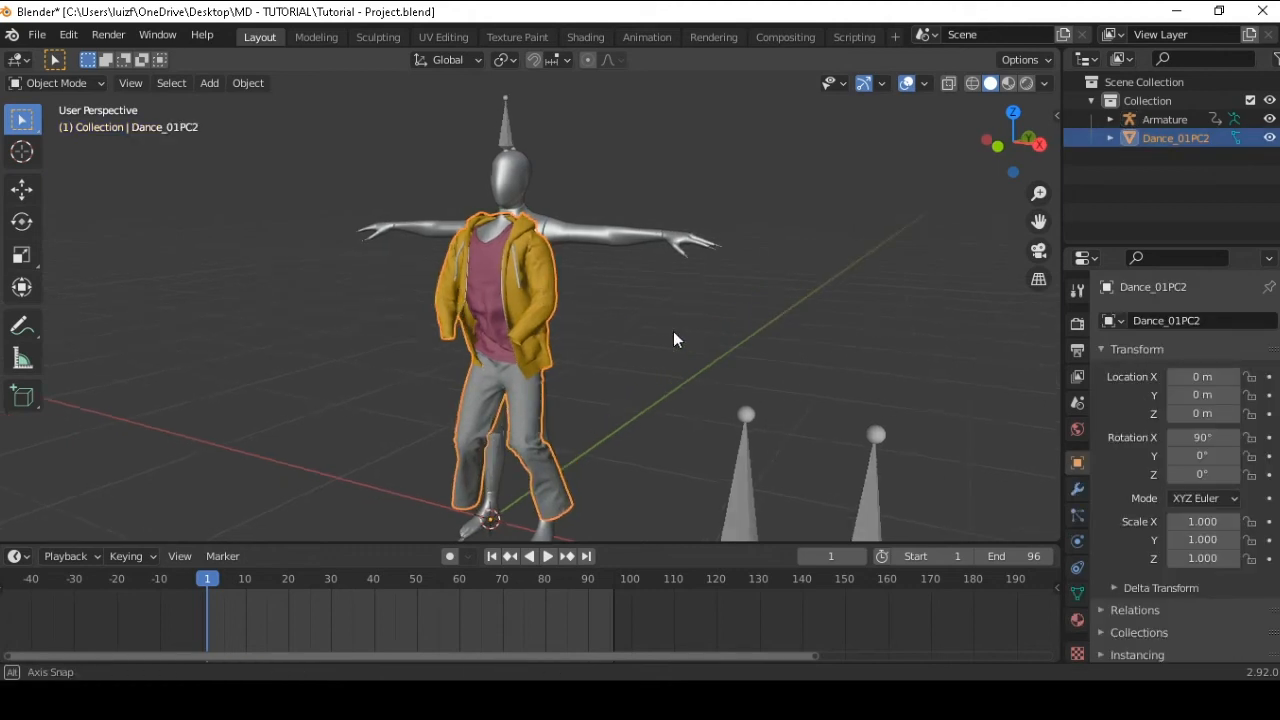
left_click(1077, 491)
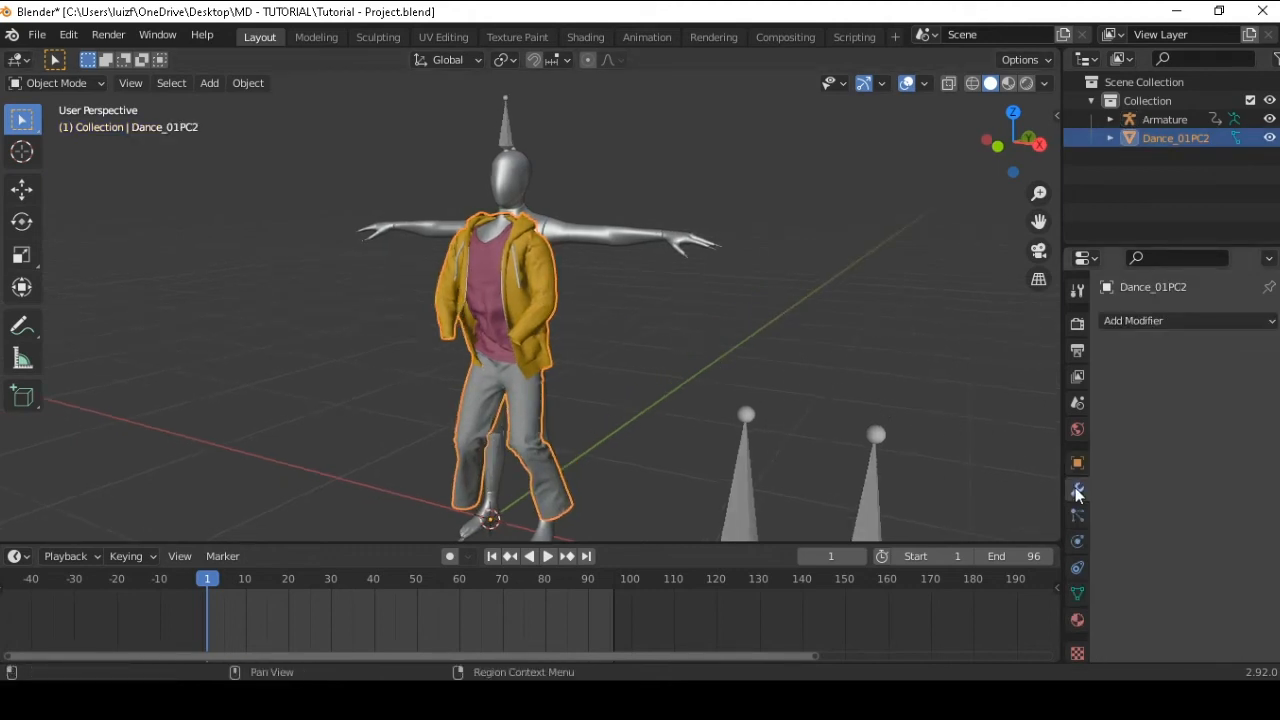
left_click(1144, 322)
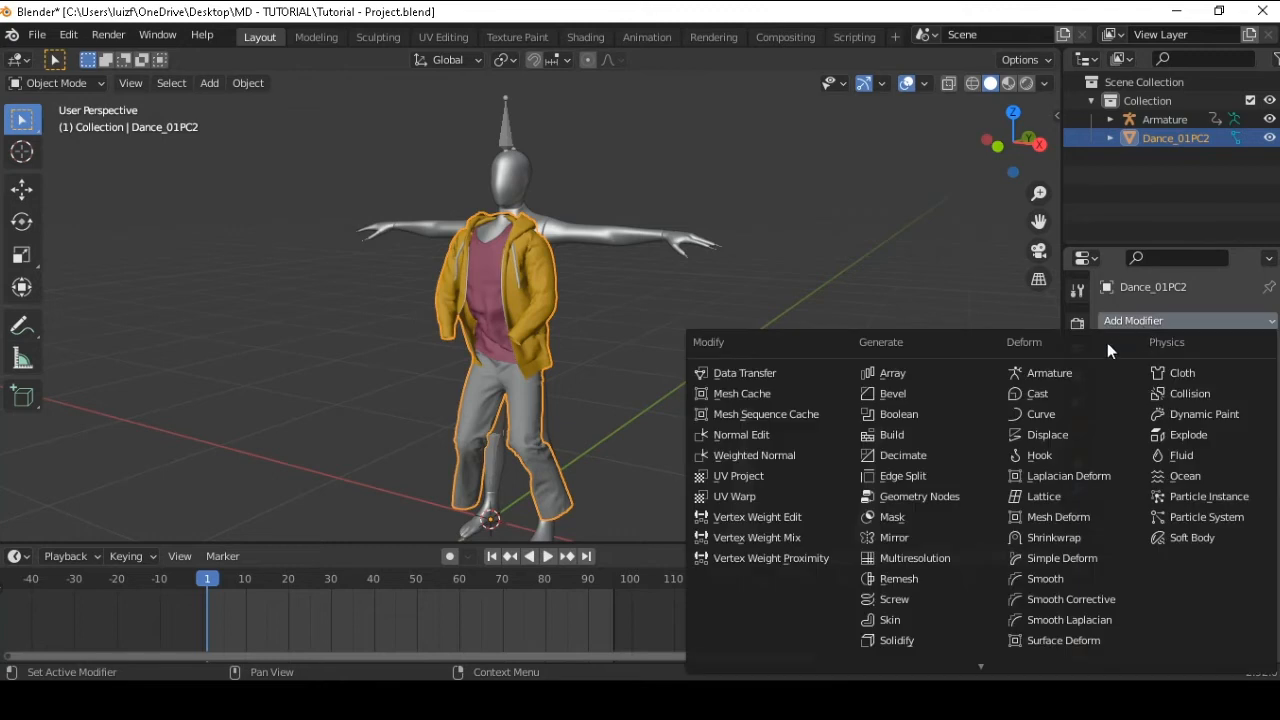
left_click(782, 393)
left_click(1189, 382)
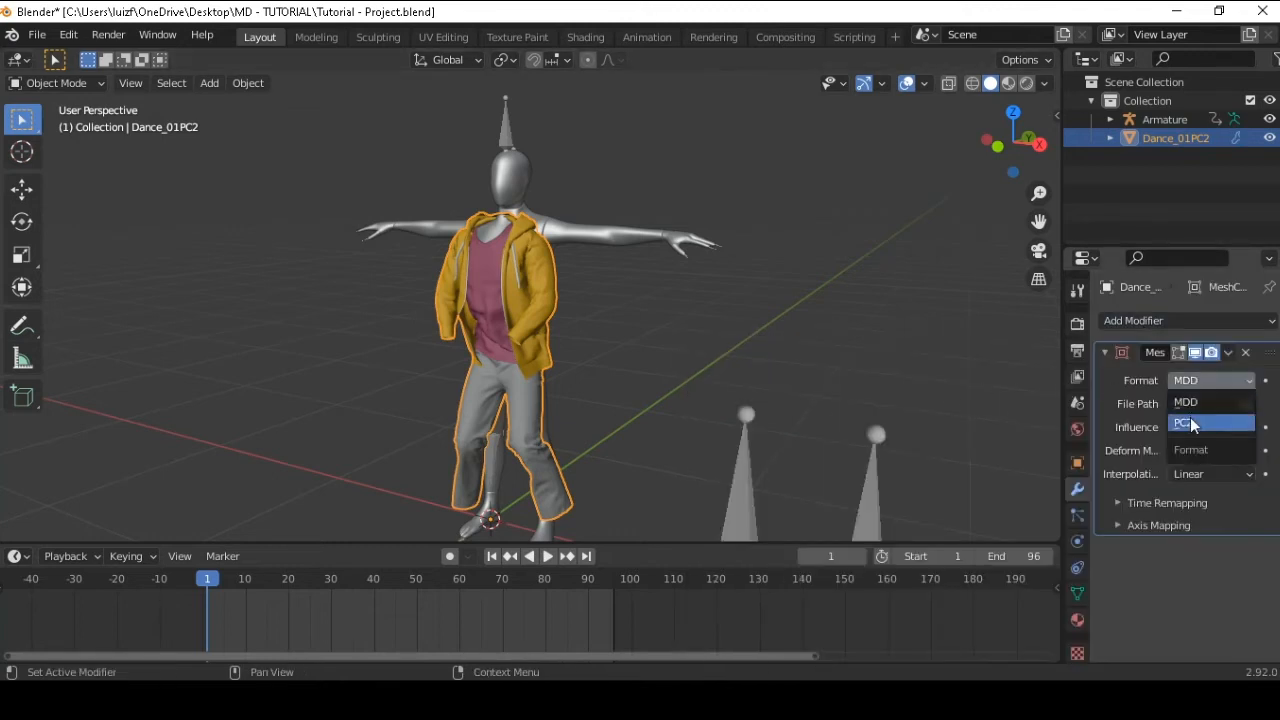
left_click(1191, 424)
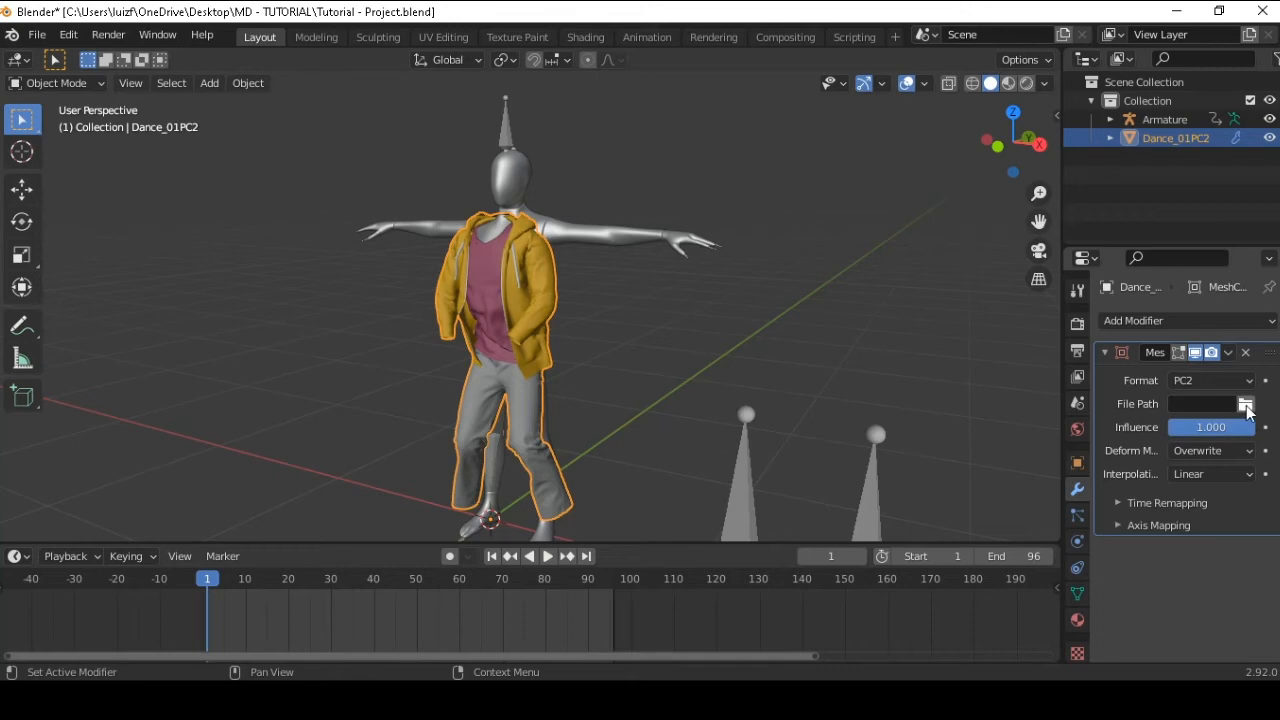
Load Dance_01PC2.pc2 as the Mesh Cache file and expand the modifier's time remapping settings
left_click(1246, 404)
double_click(729, 143)
left_click(735, 150)
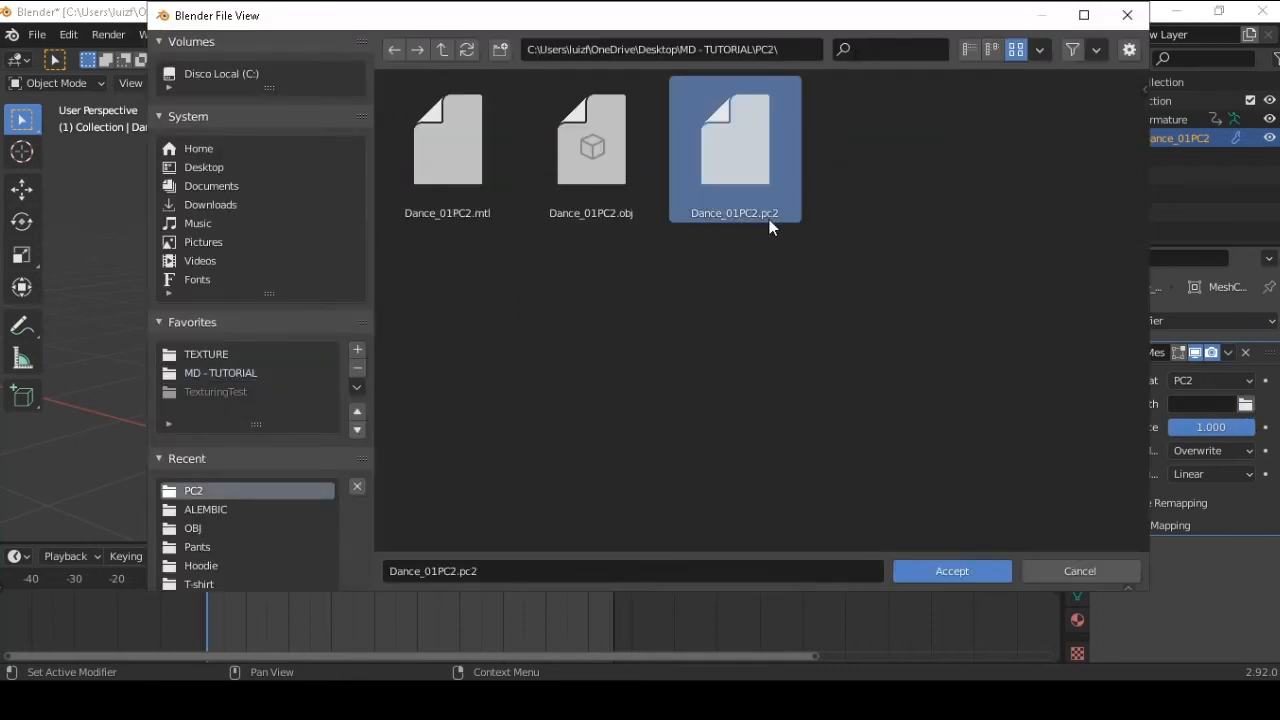
left_click(935, 570)
left_click(1134, 506)
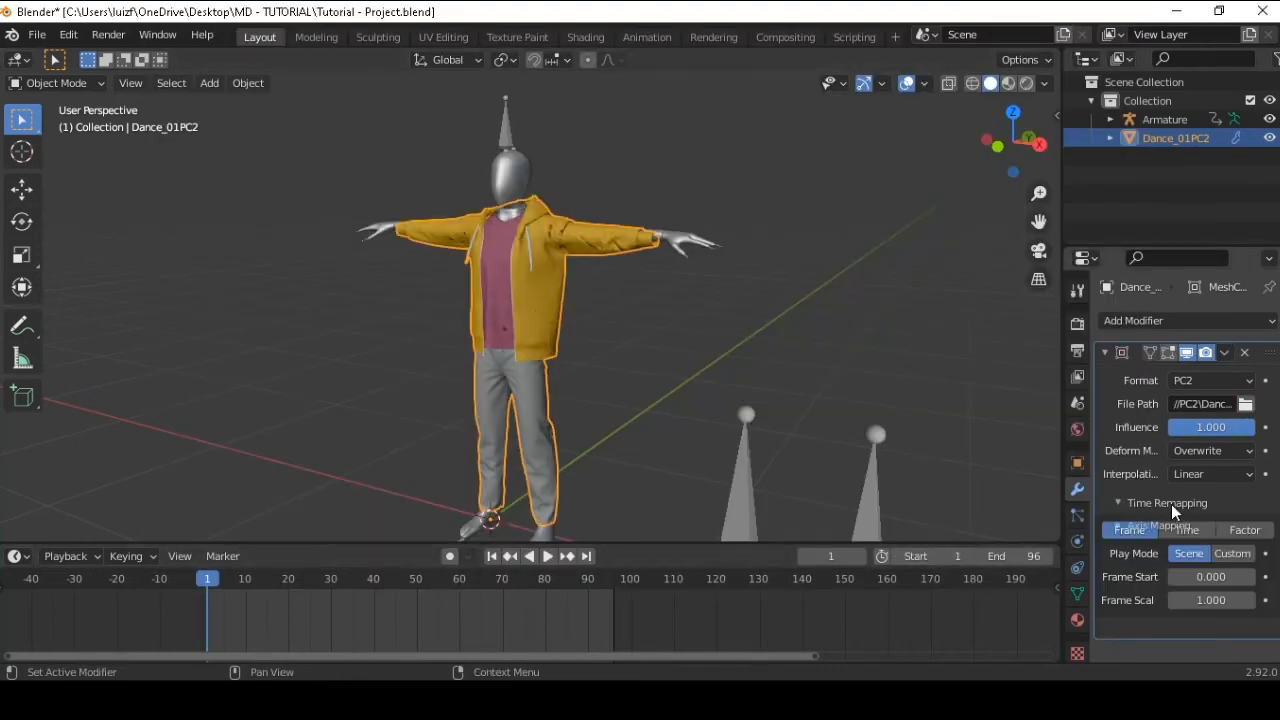
Turn off Auto Smooth in the garment mesh's normals settings
scroll(604, 267, "up", 5)
middle_click_drag(627, 206, 581, 319, "shift")
scroll(580, 339, "up", 3)
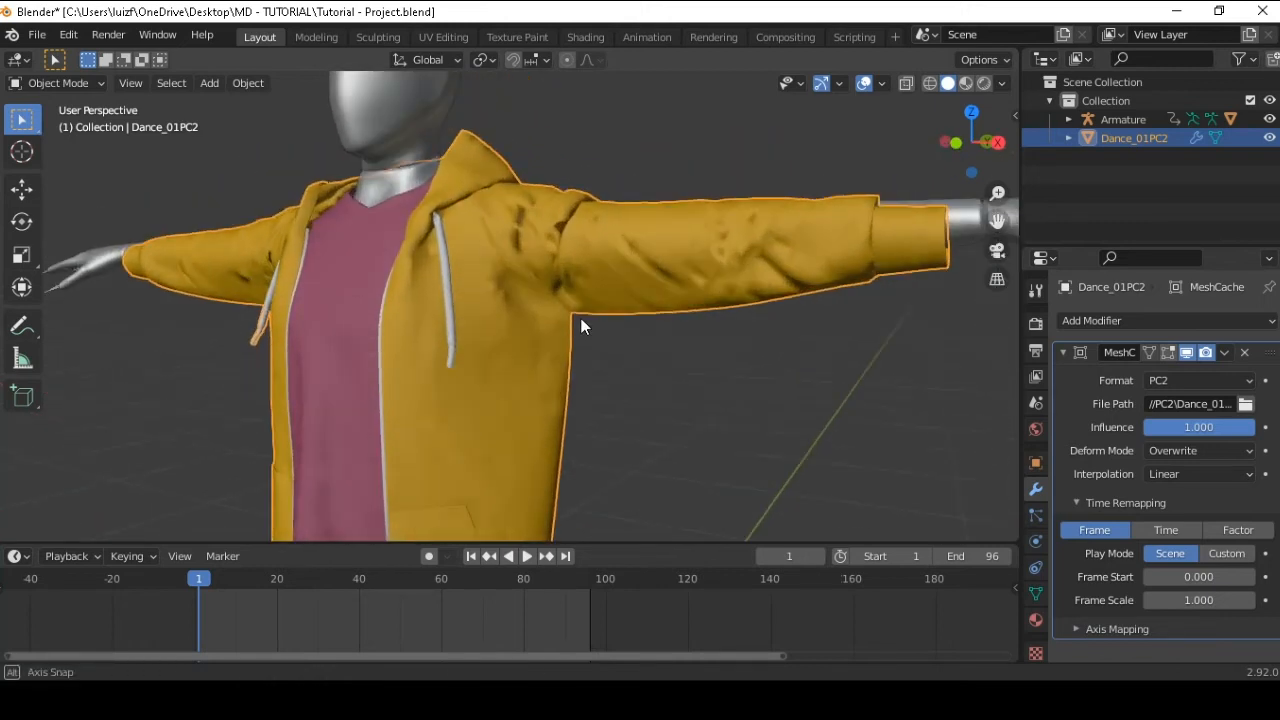
left_click(1041, 596)
scroll(1098, 582, "down", 1)
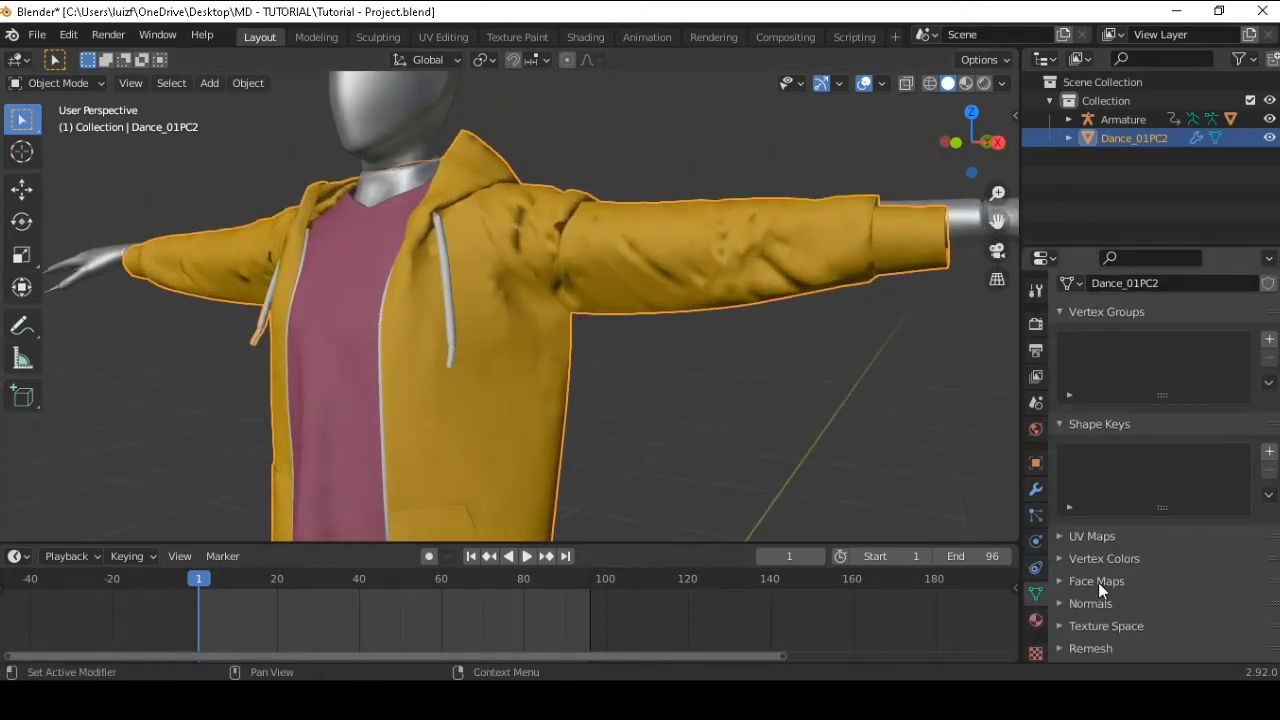
scroll(1098, 585, "down", 1)
left_click(1100, 566)
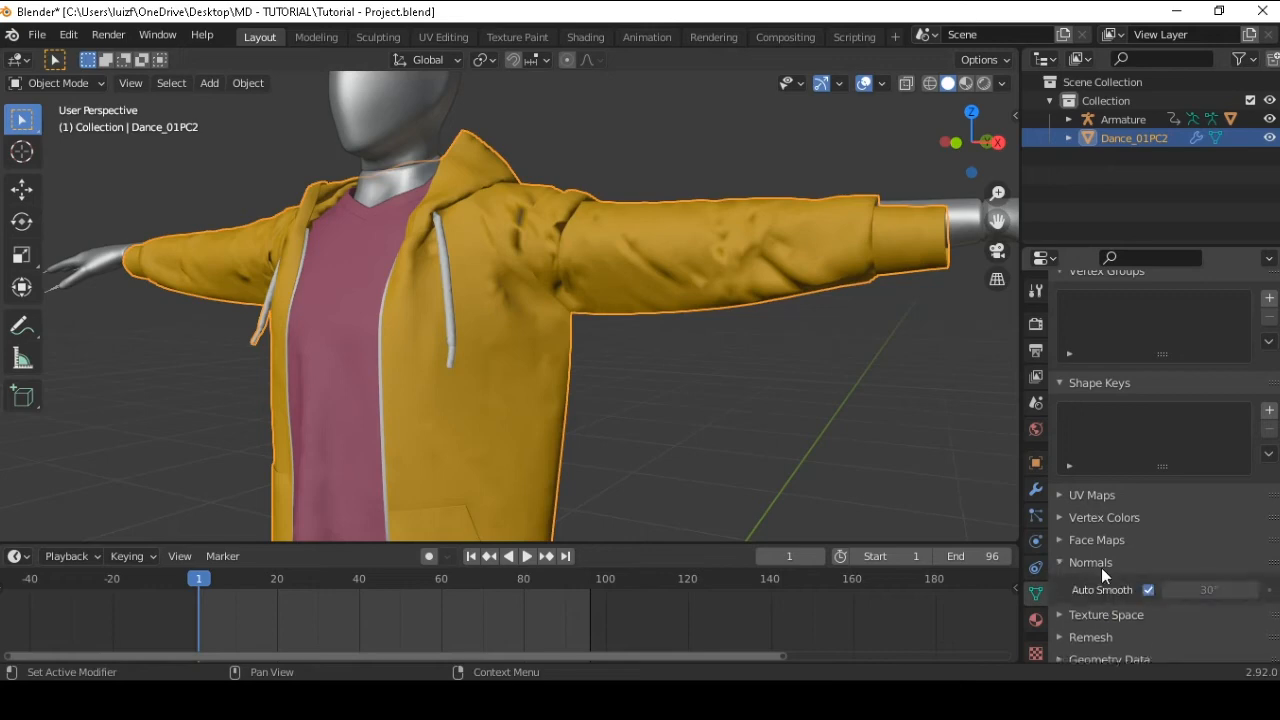
left_click(1148, 590)
scroll(900, 478, "down", 5)
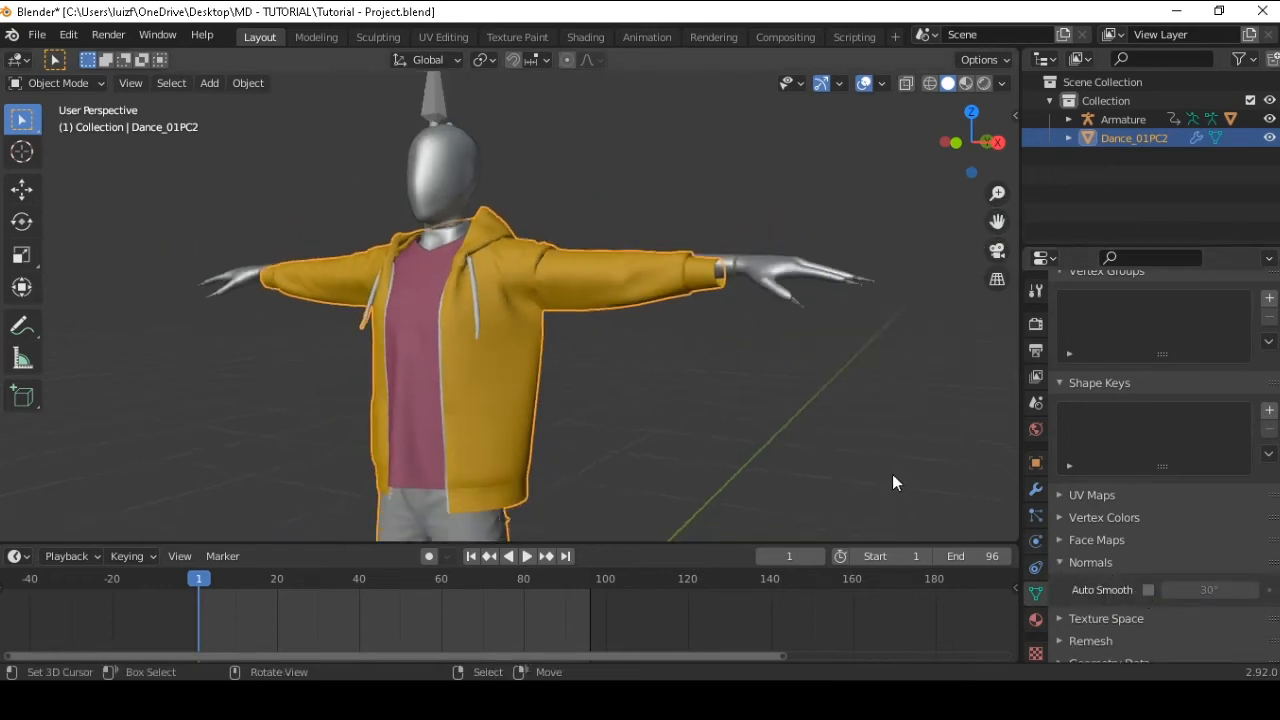
middle_click_drag(853, 470, 865, 404, "shift")
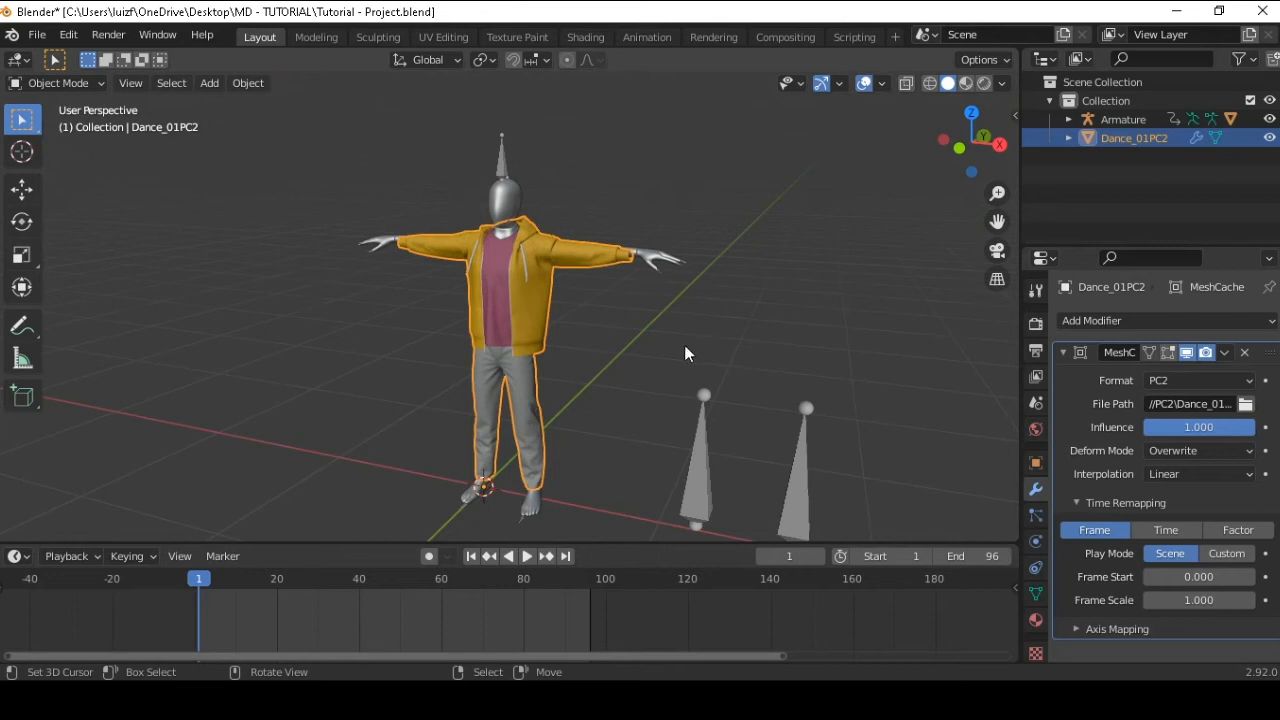
Set the Mesh Cache frame start to 1 and check the garment's dance animation by playing and scrubbing it
middle_click_drag(684, 346, 545, 413)
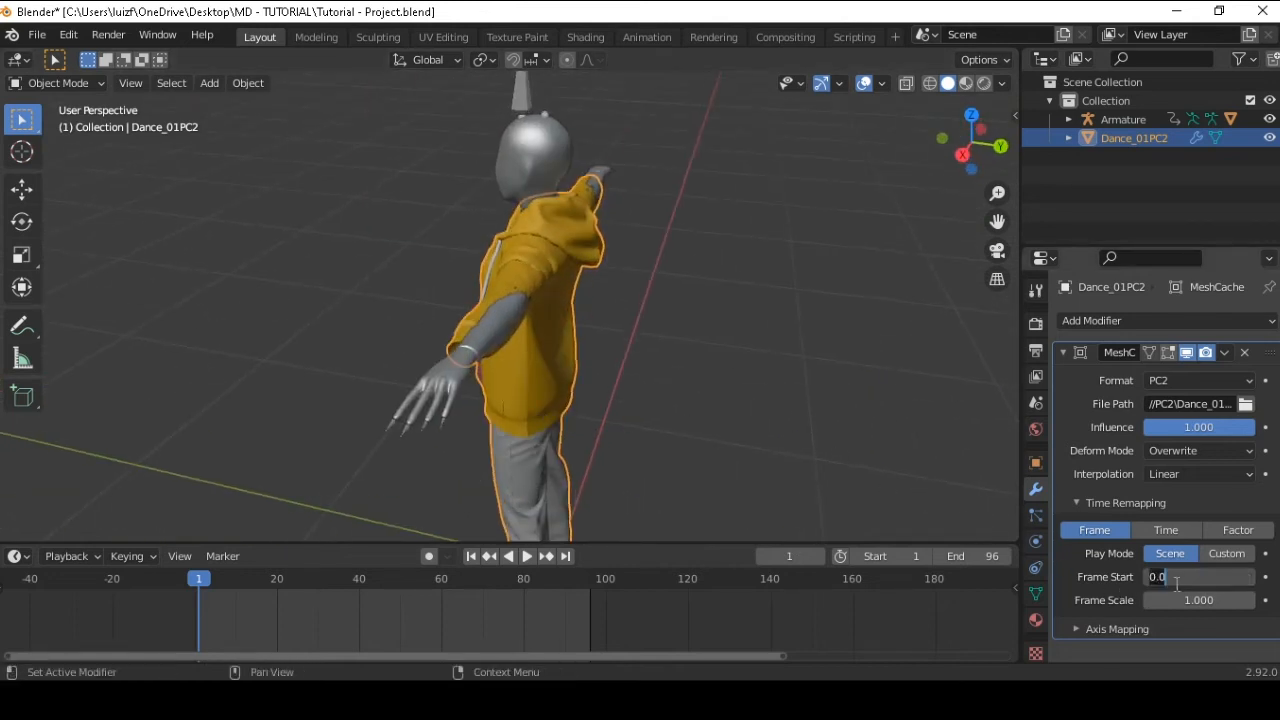
key("Return")
middle_click_drag(960, 490, 654, 450)
key("space")
left_click_drag(400, 582, 317, 580)
key("space")
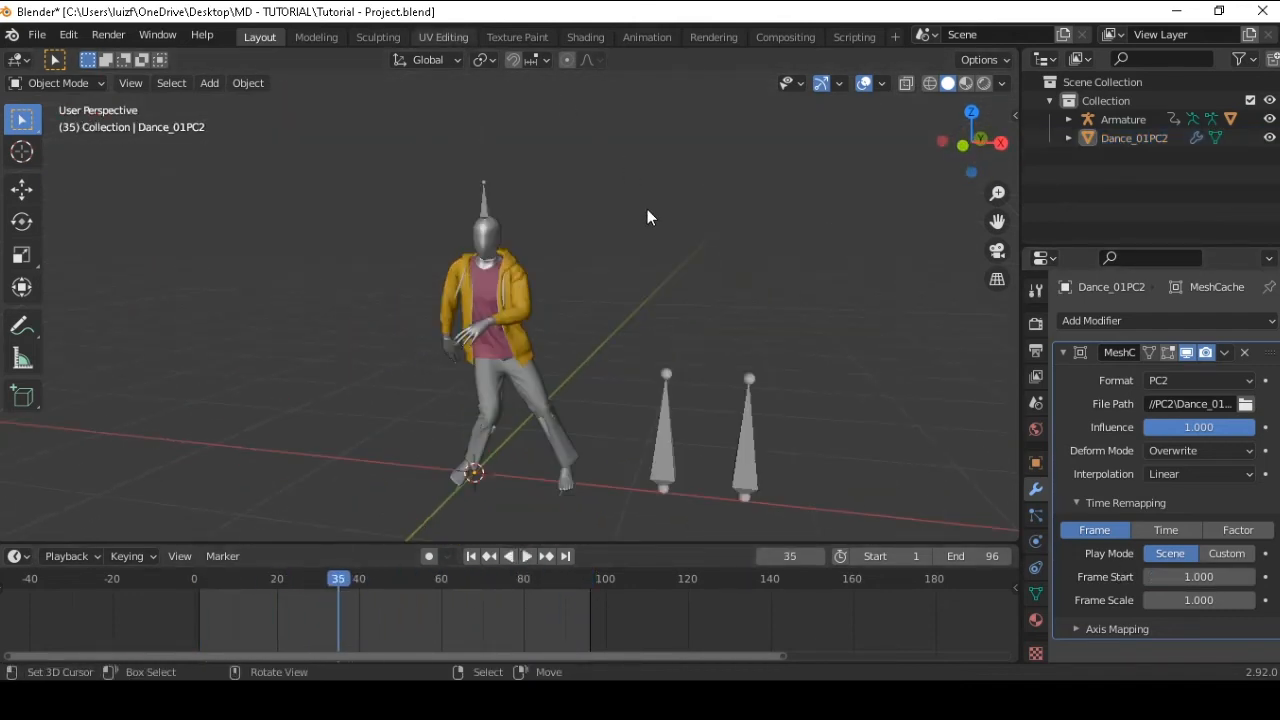
Switch to UV editing and enlarge the UDIM grid shape in both directions to cover the garment's UV tiles
key("ctrl+Page_Down")
key("ctrl+Page_Down")
key("ctrl+Page_Down")
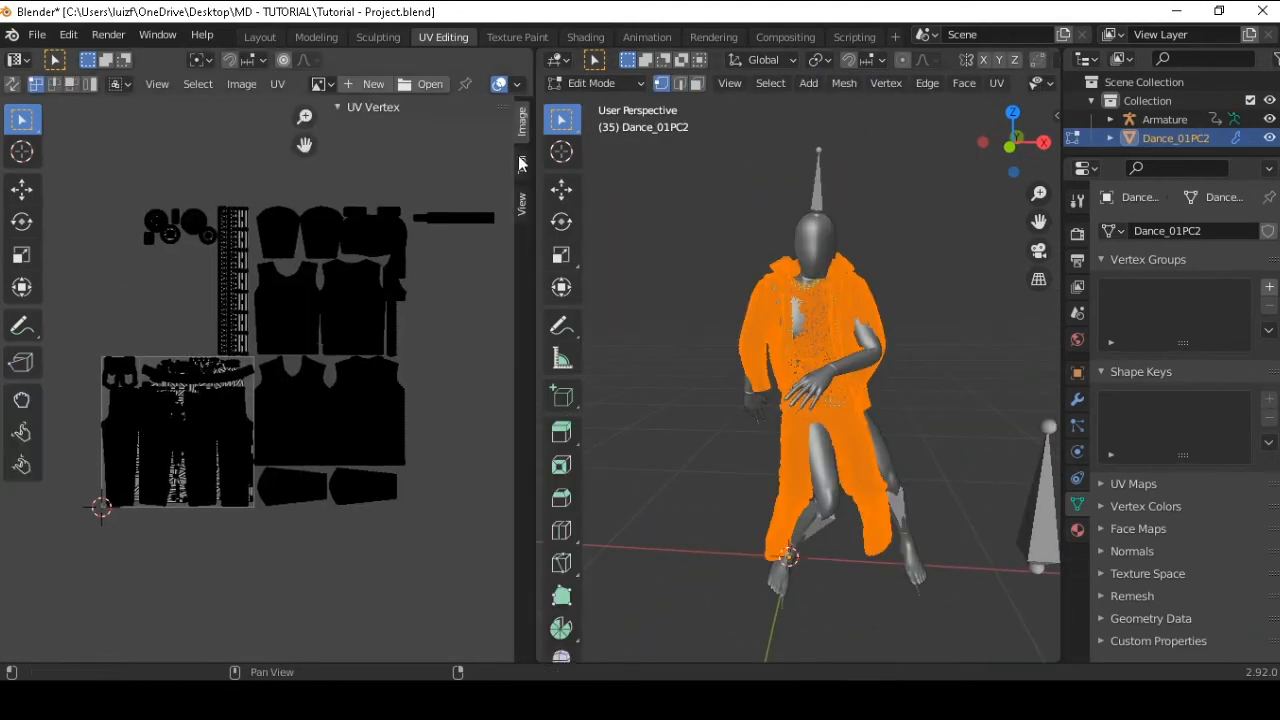
left_click(520, 163)
left_click(521, 203)
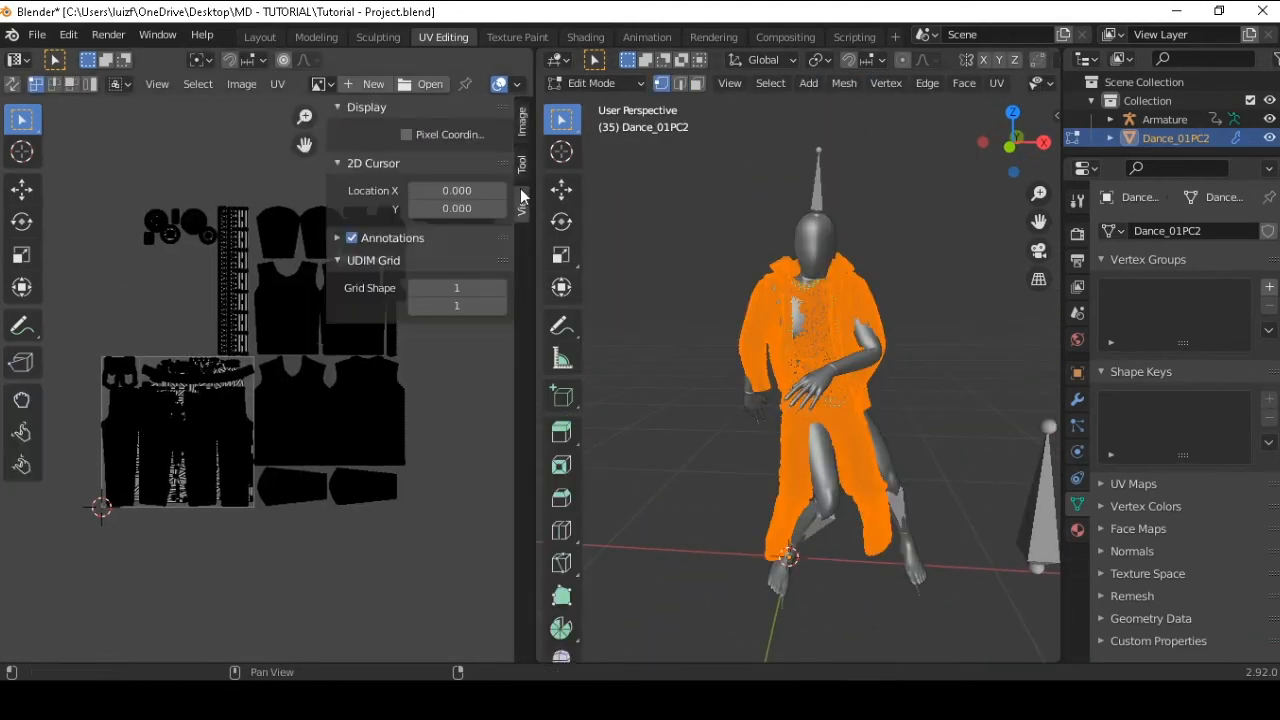
left_click(501, 288)
left_click(501, 289)
left_click(501, 306)
middle_click_drag(438, 370, 400, 368)
scroll(321, 393, "down", 1)
key("n")
scroll(312, 380, "up", 1)
scroll(318, 379, "up", 1)
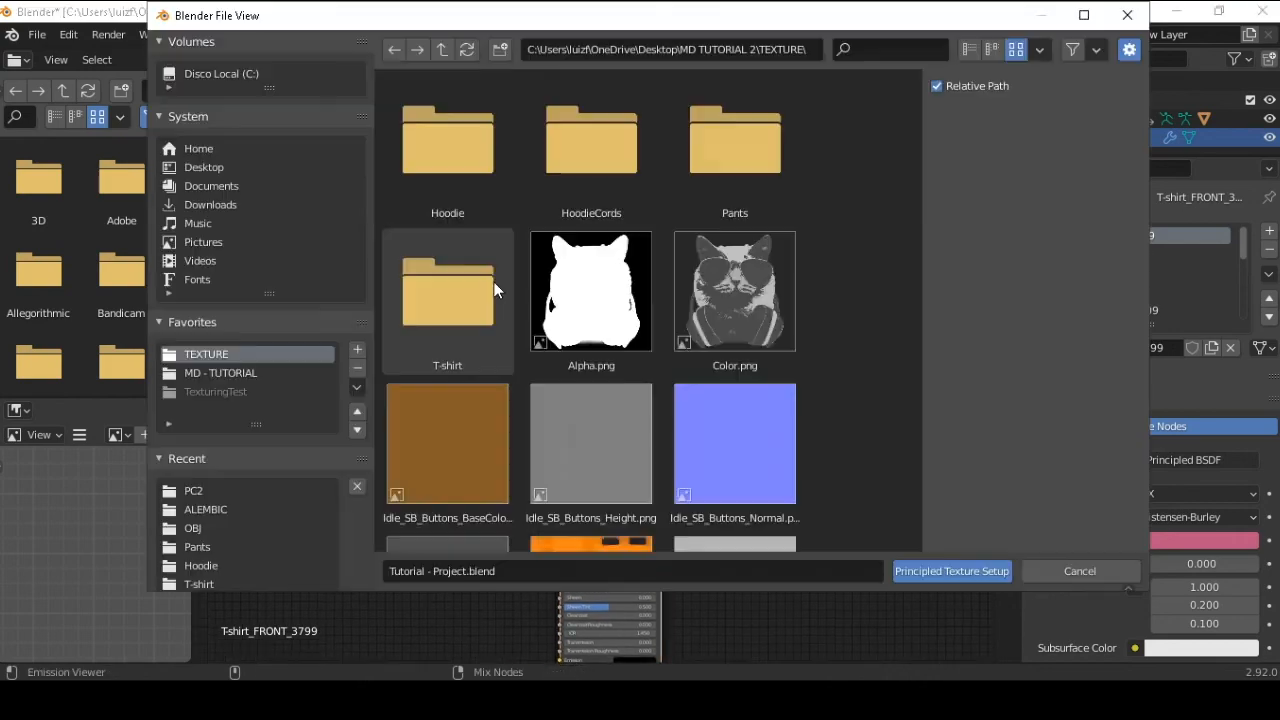
Use Principled Texture Setup to apply the T-shirt textures to T-shirt_FRONT_3799 and the Hoodie textures to Hoodie_FRONT_3809
double_click(480, 285)
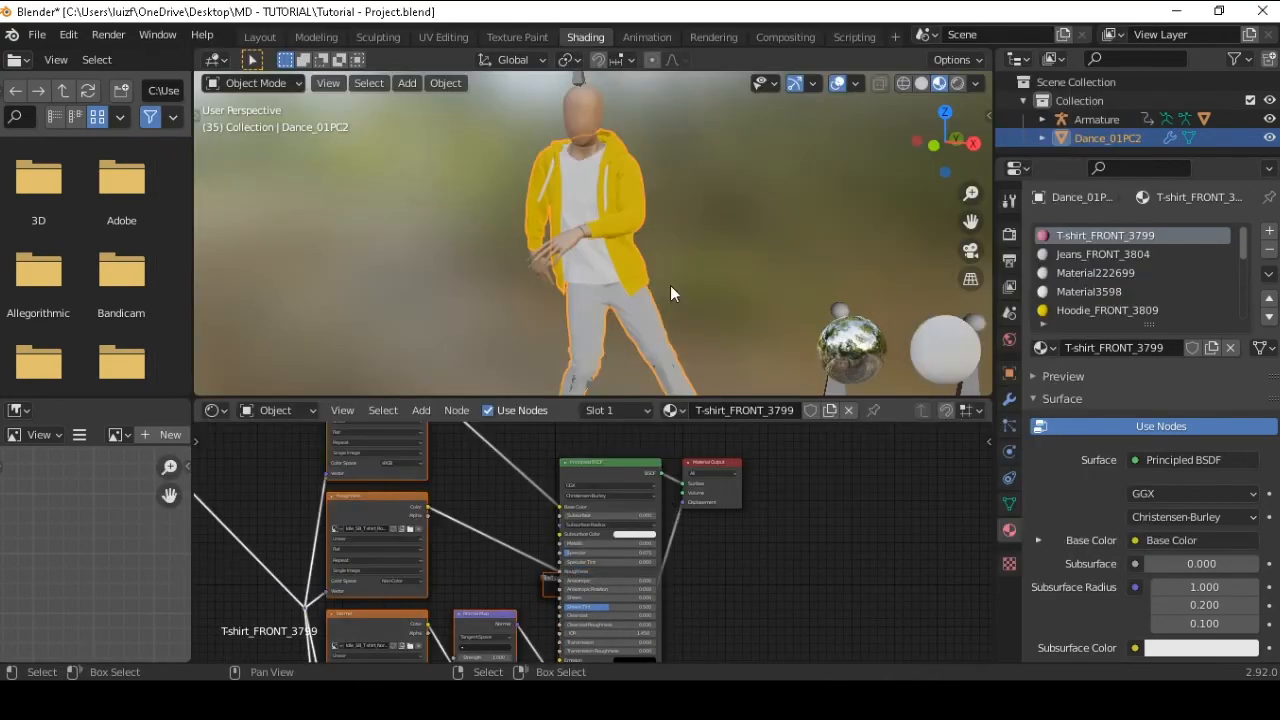
left_click(1077, 310)
key("ctrl+shift+t")
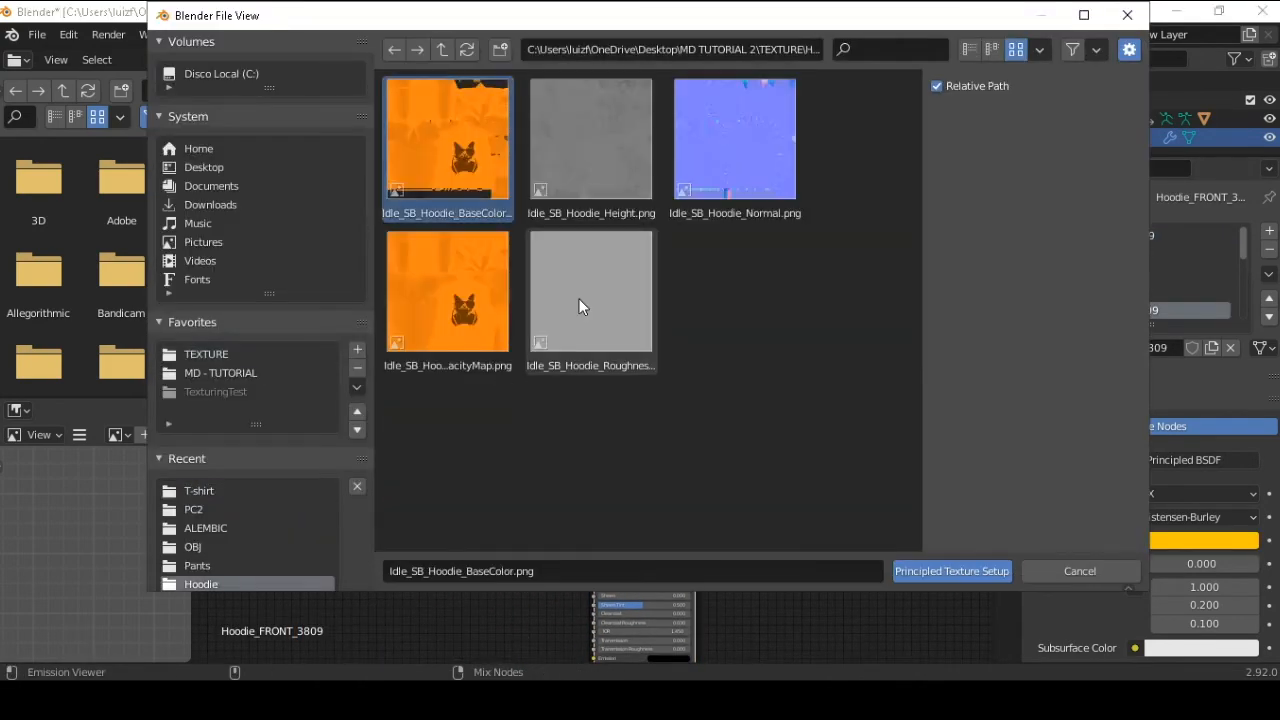
left_click(889, 569)
middle_click_drag(560, 270, 702, 236)
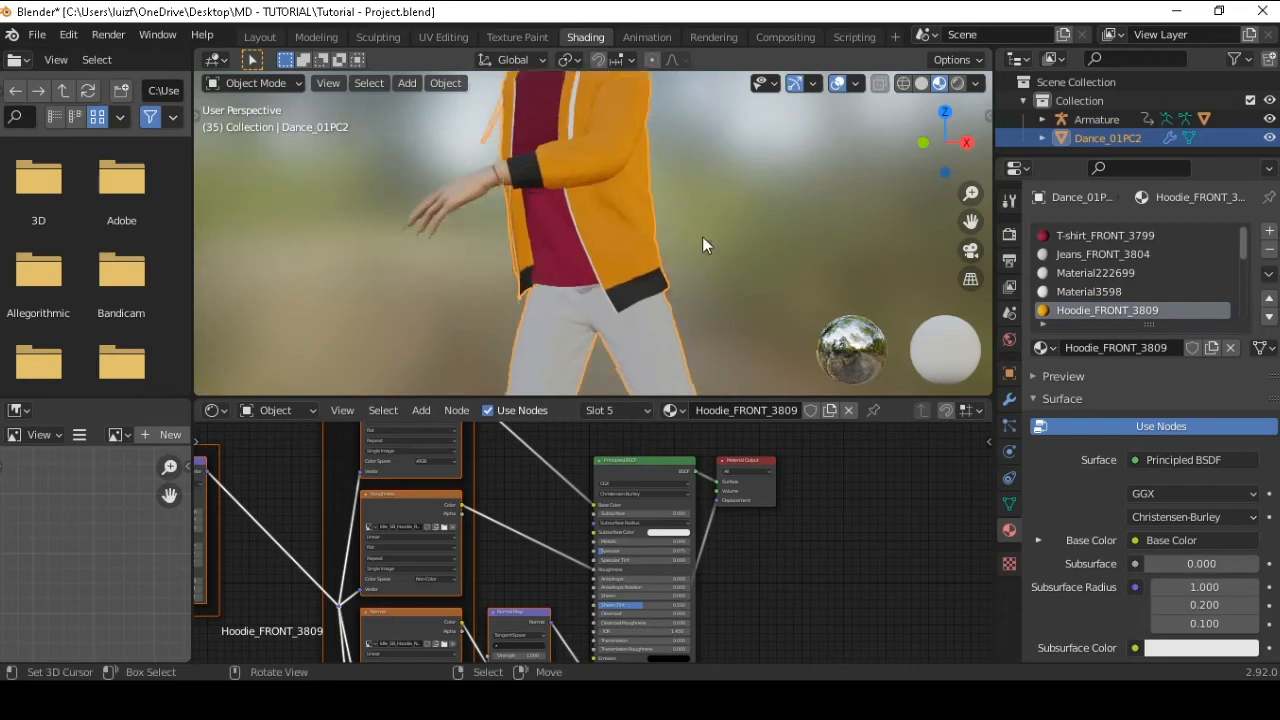
key("ctrl+shift+t")
left_click(889, 569)
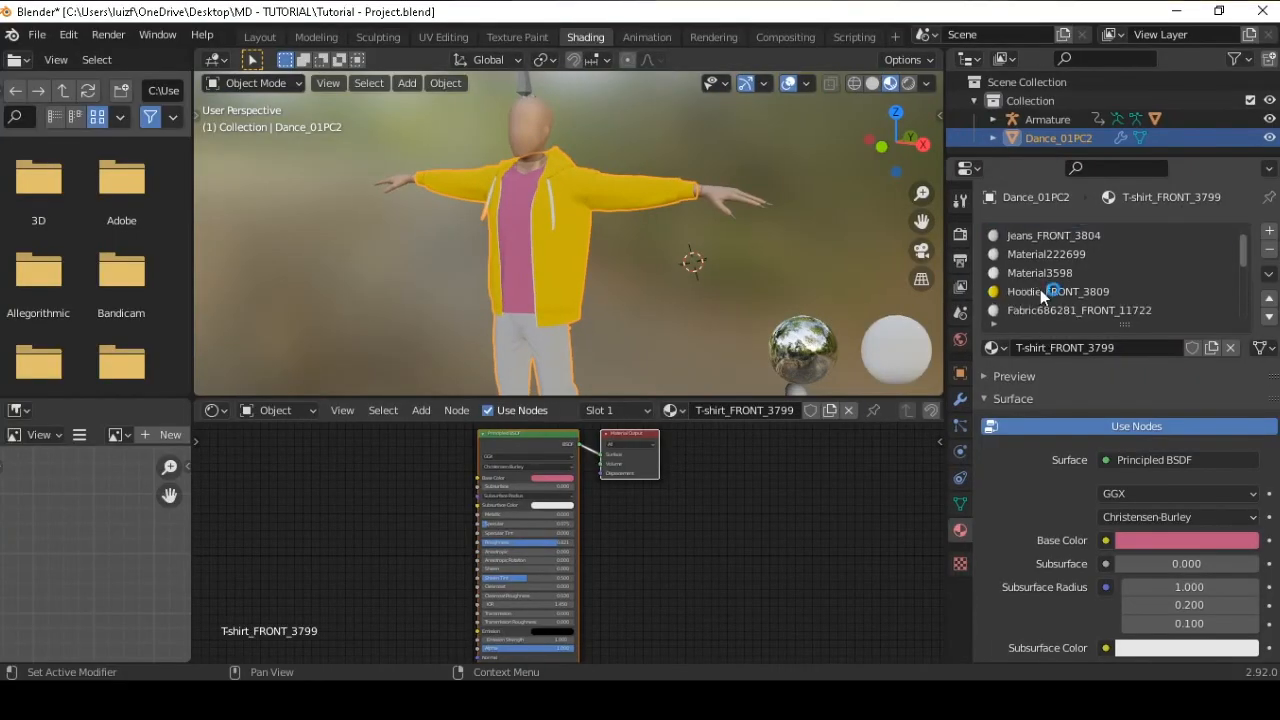
Examine the end of the garment's material list, selecting Material686196, Material199977 and Material199978 in turn
scroll(1044, 291, "down", 8)
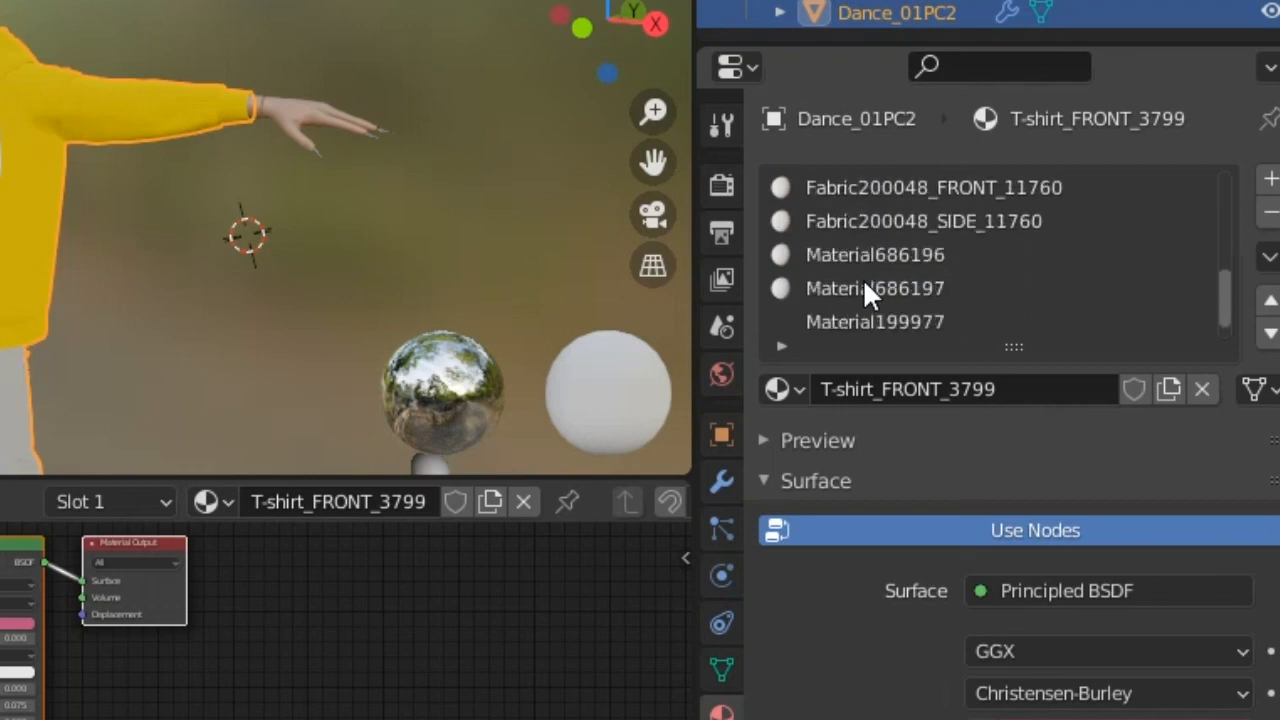
scroll(864, 288, "down", 1)
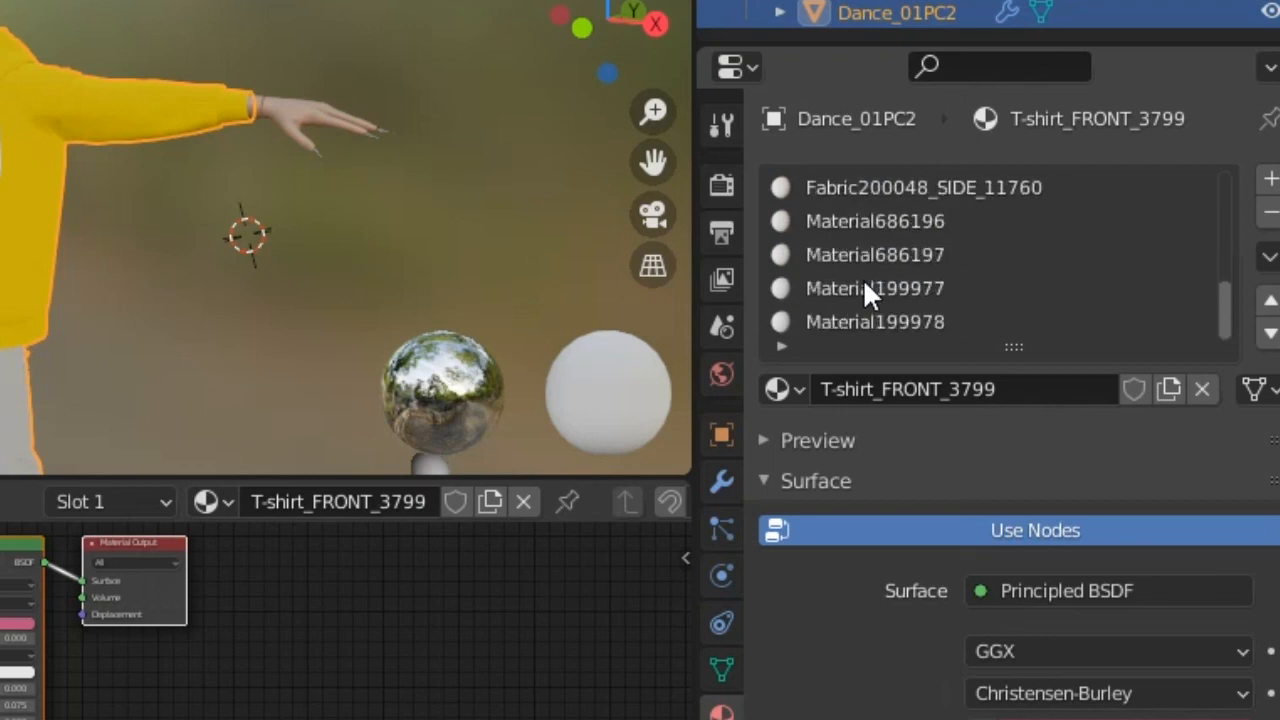
left_click(896, 222)
left_click(898, 289)
left_click(898, 321)
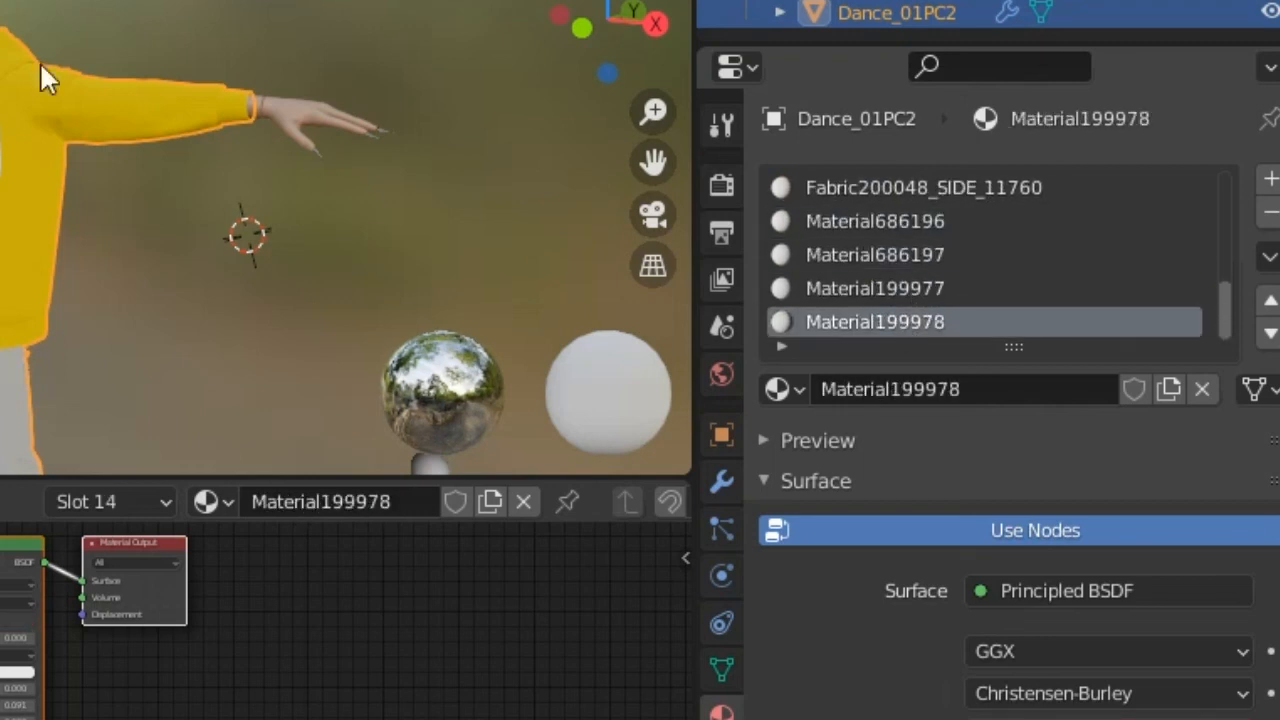